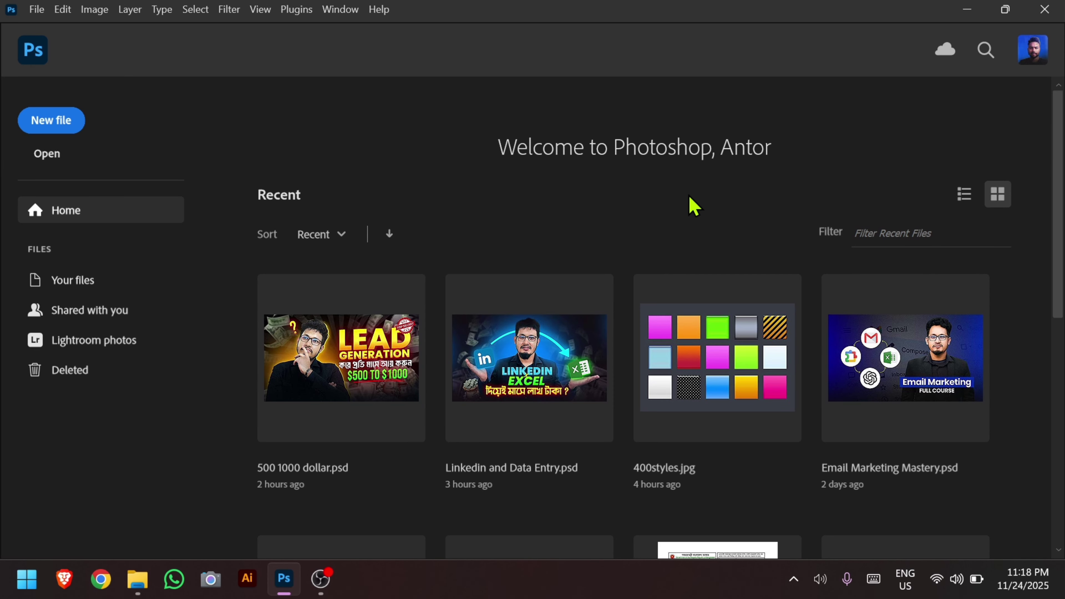
Step: Look through the recent files on the home screen from the newest entries down to the oldest
scroll(528, 357, down, 5)
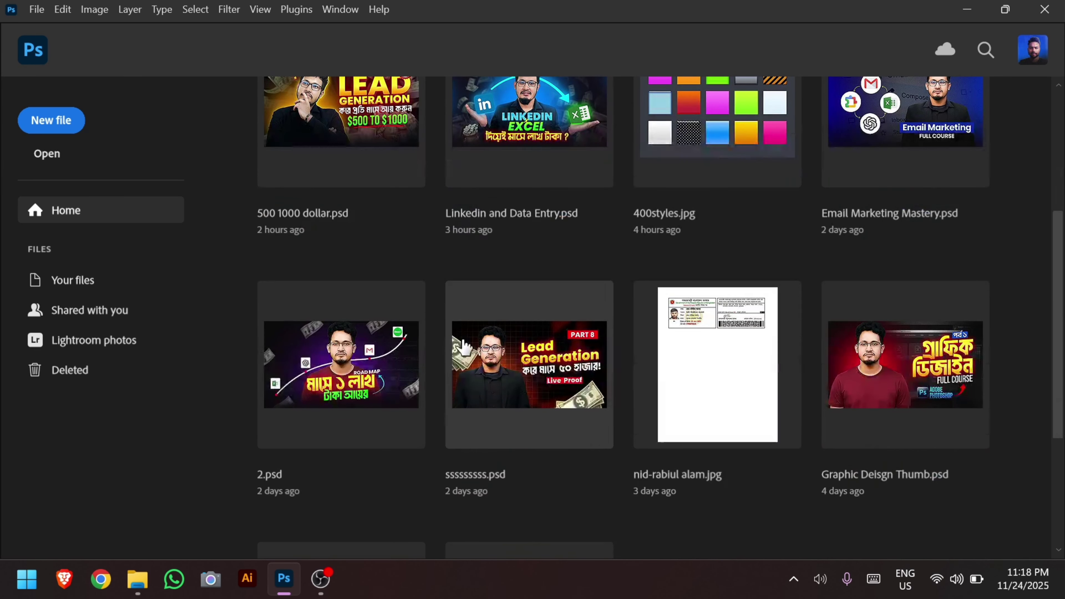
scroll(528, 356, up, 5)
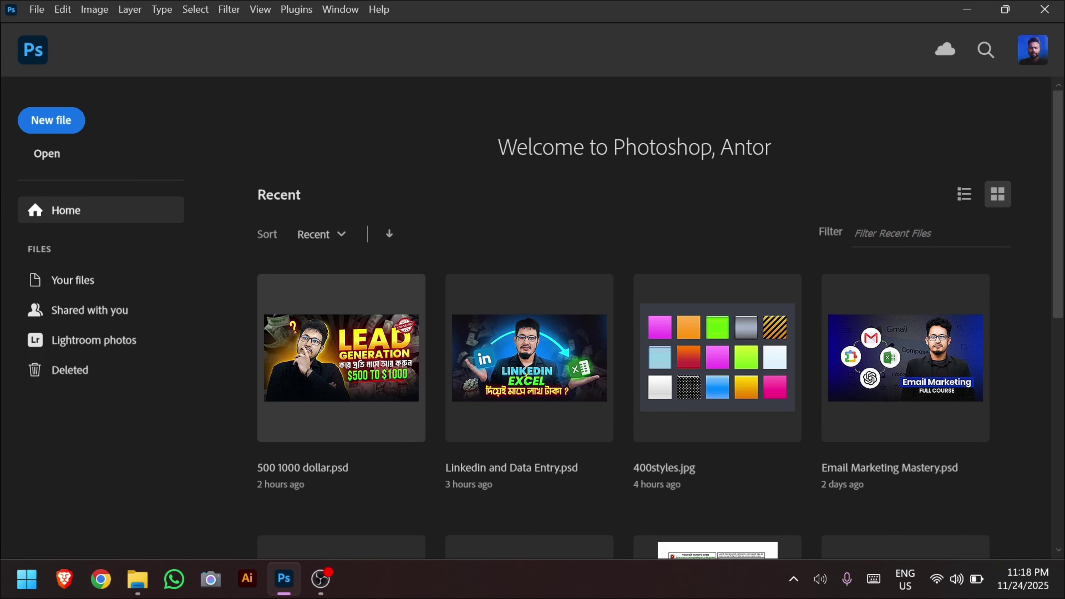
scroll(525, 373, down, 10)
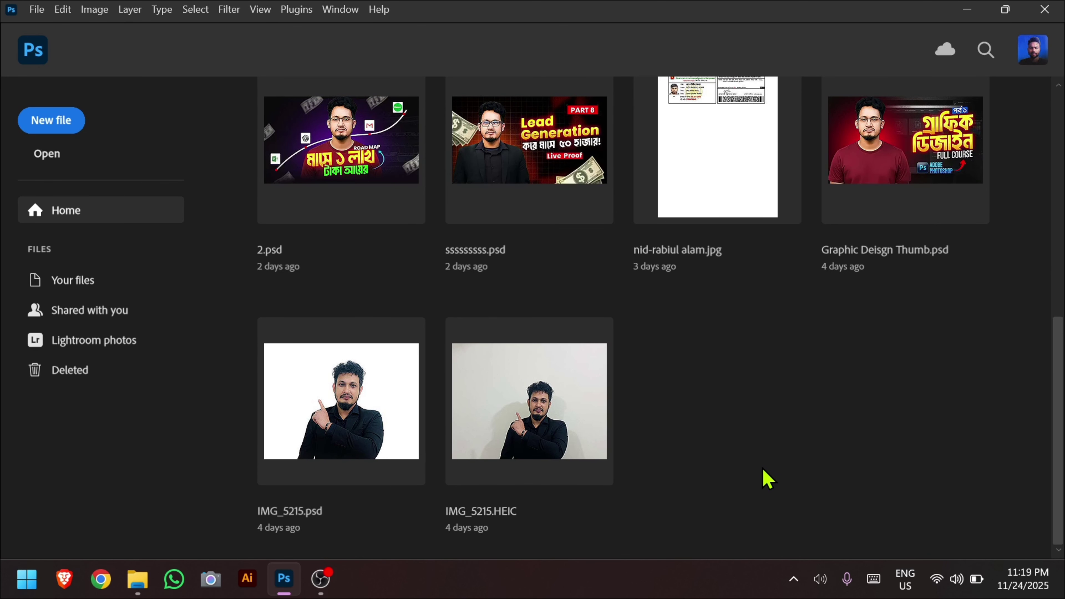
scroll(763, 478, up, 10)
scroll(740, 425, down, 1)
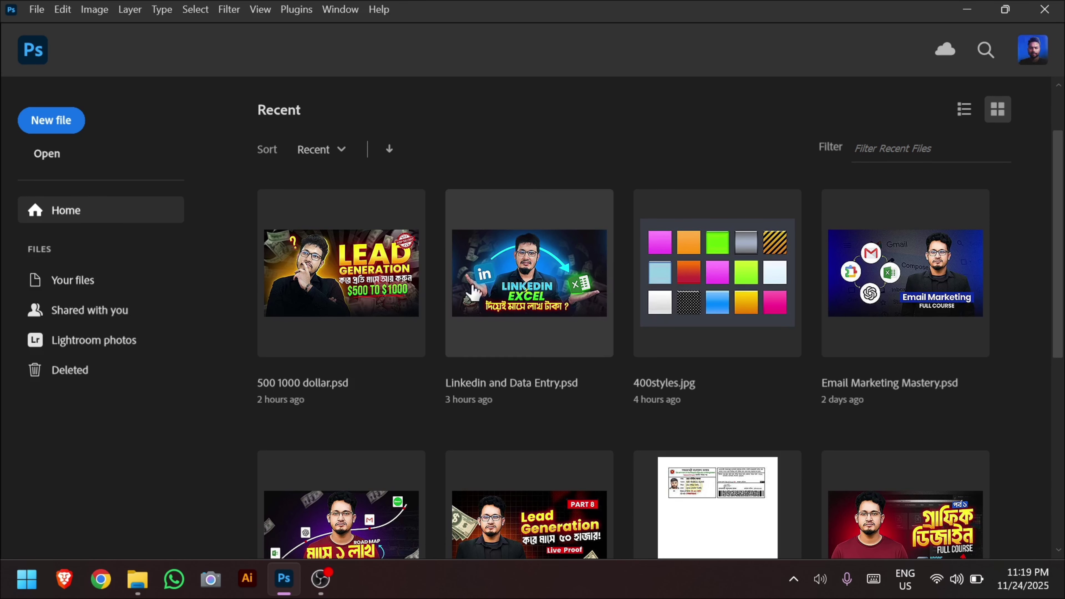
scroll(438, 242, down, 3)
scroll(457, 294, up, 5)
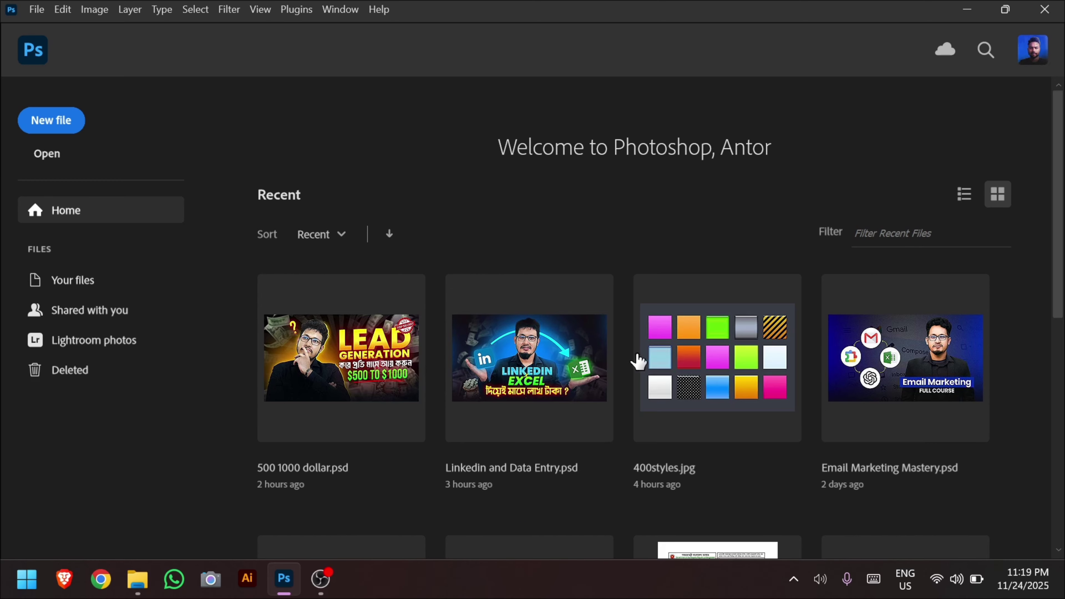
scroll(638, 361, down, 5)
scroll(642, 368, up, 3)
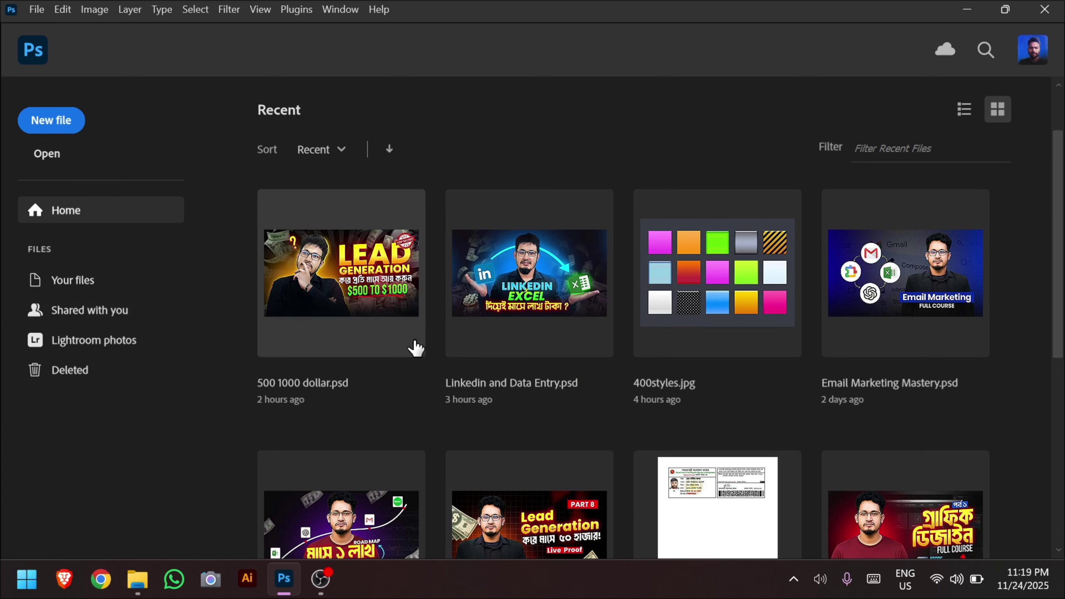
scroll(961, 420, down, 3)
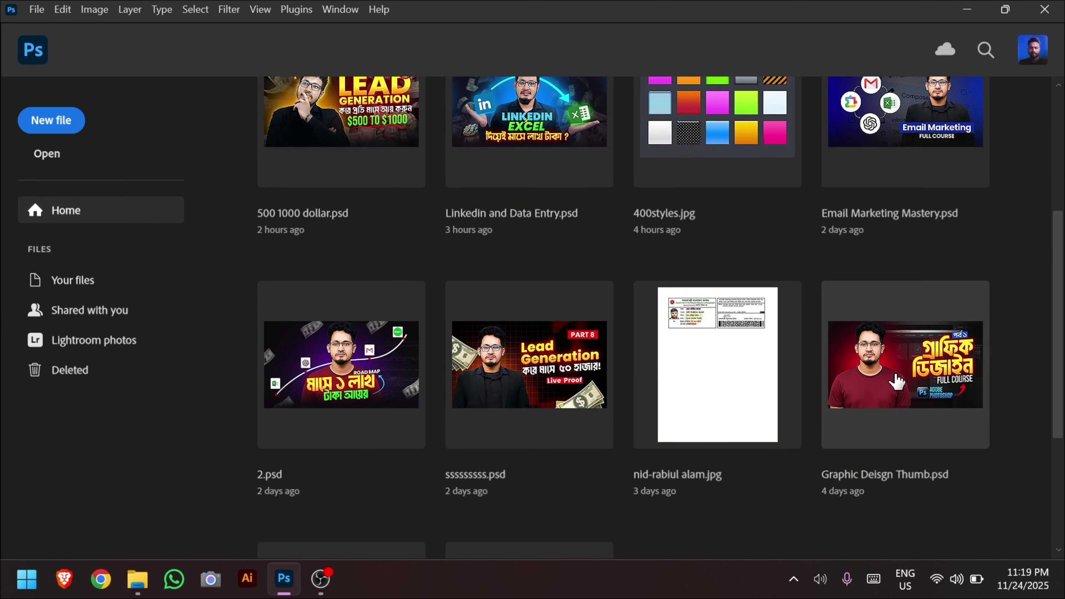
scroll(385, 354, up, 3)
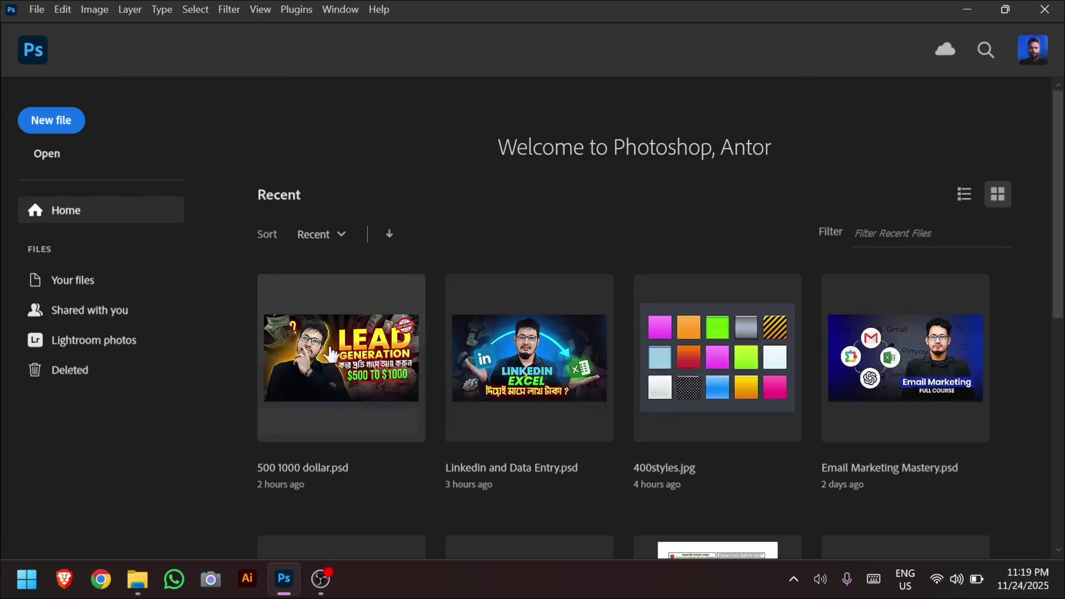
scroll(480, 348, down, 3)
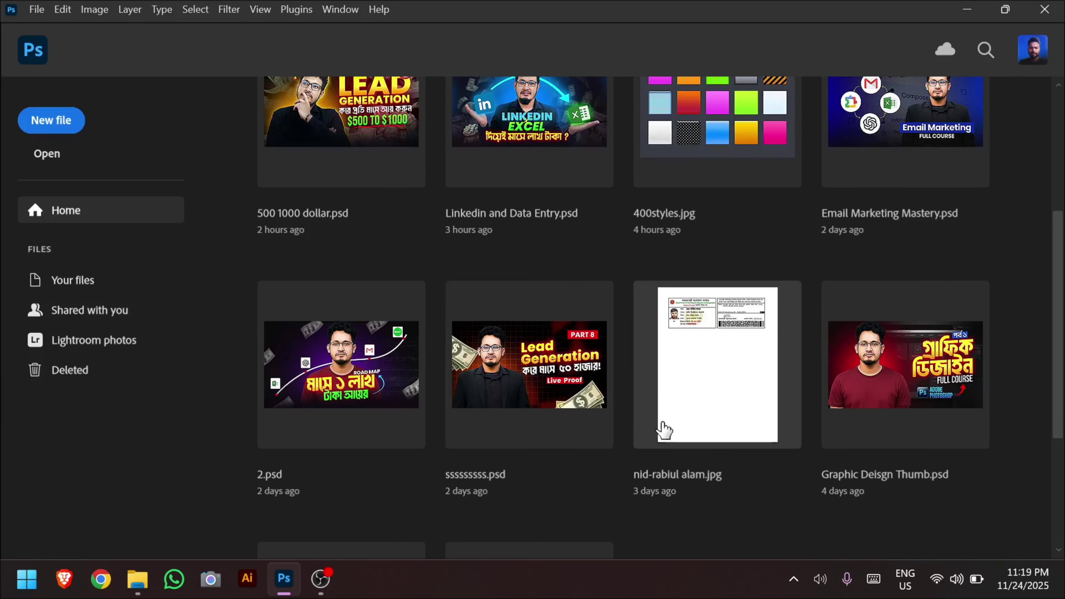
scroll(477, 359, up, 3)
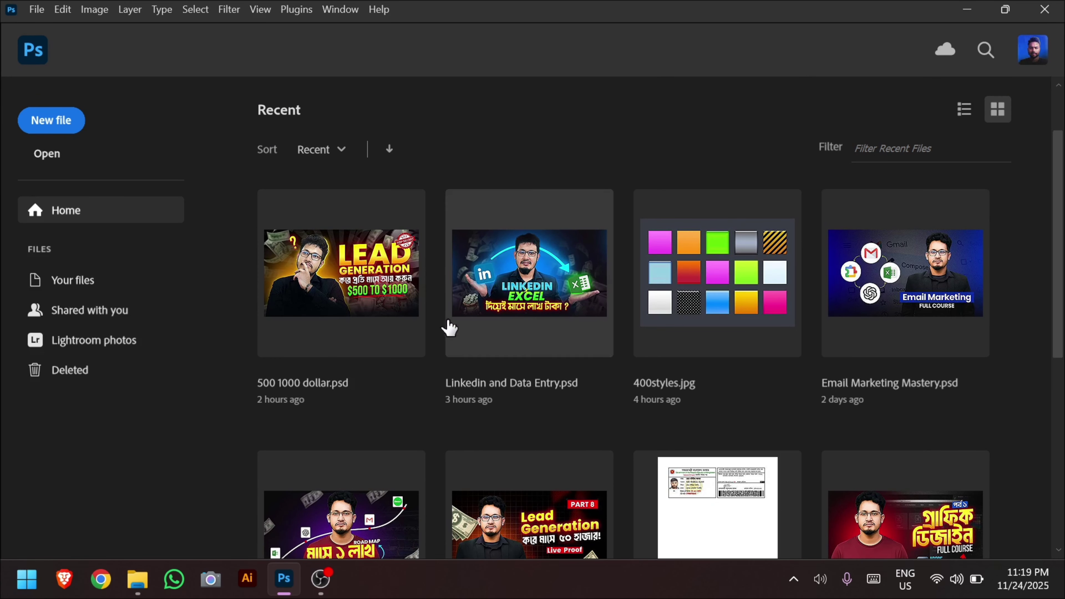
scroll(661, 190, down, 3)
scroll(671, 361, up, 3)
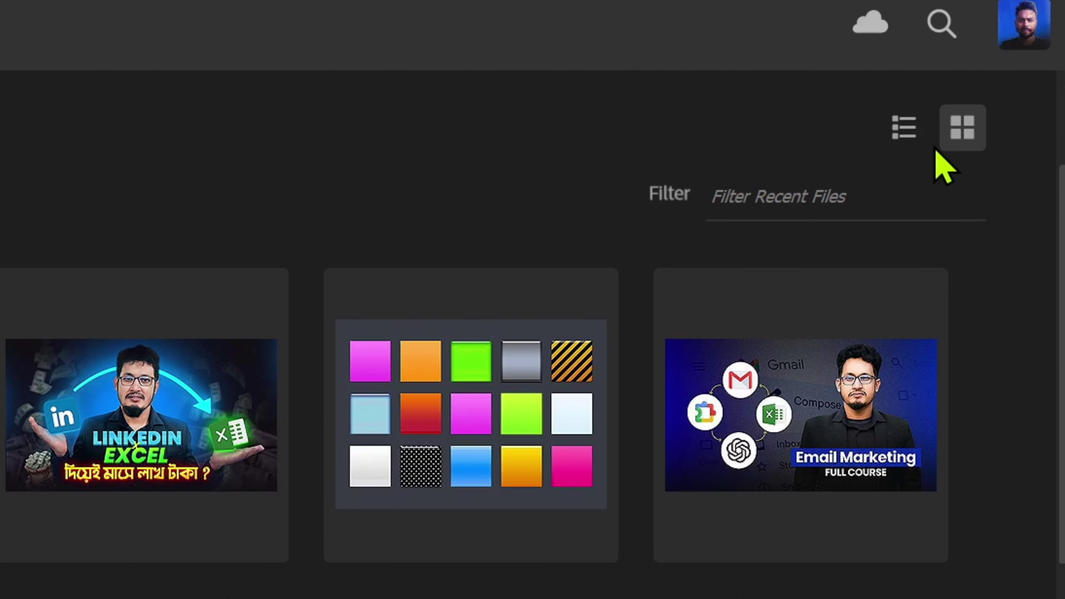
Step: View the recent files as a detailed list and return them to the thumbnail grid
click(901, 145)
scroll(678, 380, down, 10)
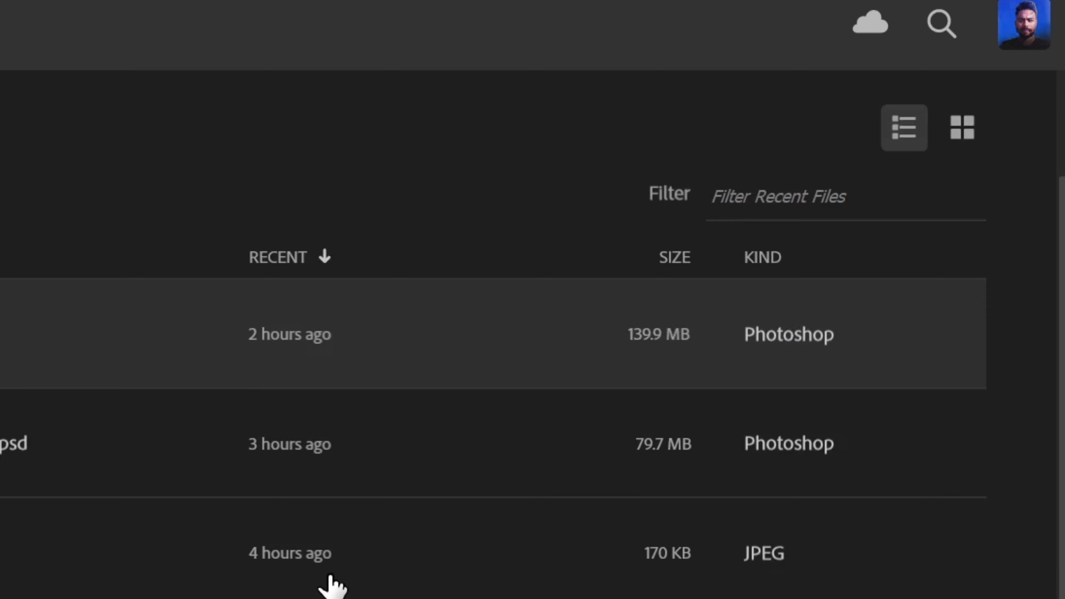
scroll(880, 202, up, 10)
click(965, 278)
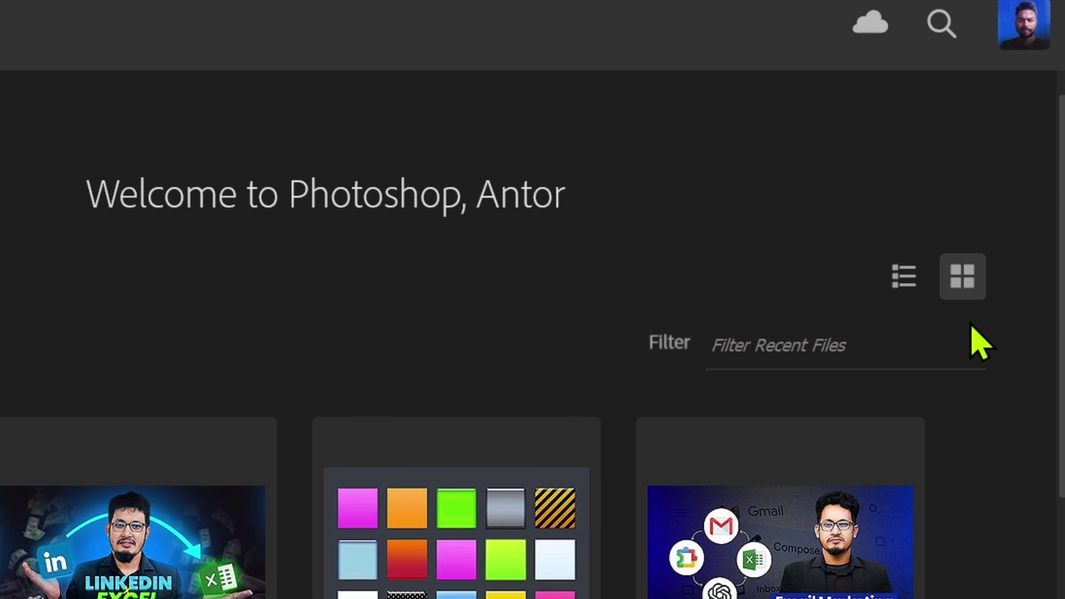
click(815, 354)
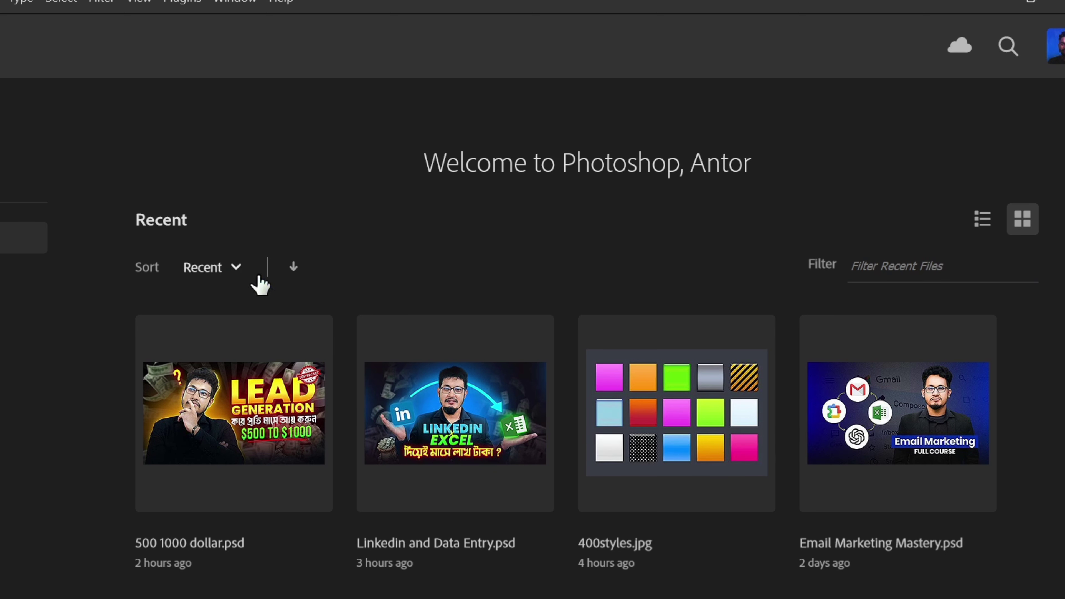
Step: Check the available sort options for the recent files, keeping them sorted by Recent
click(235, 267)
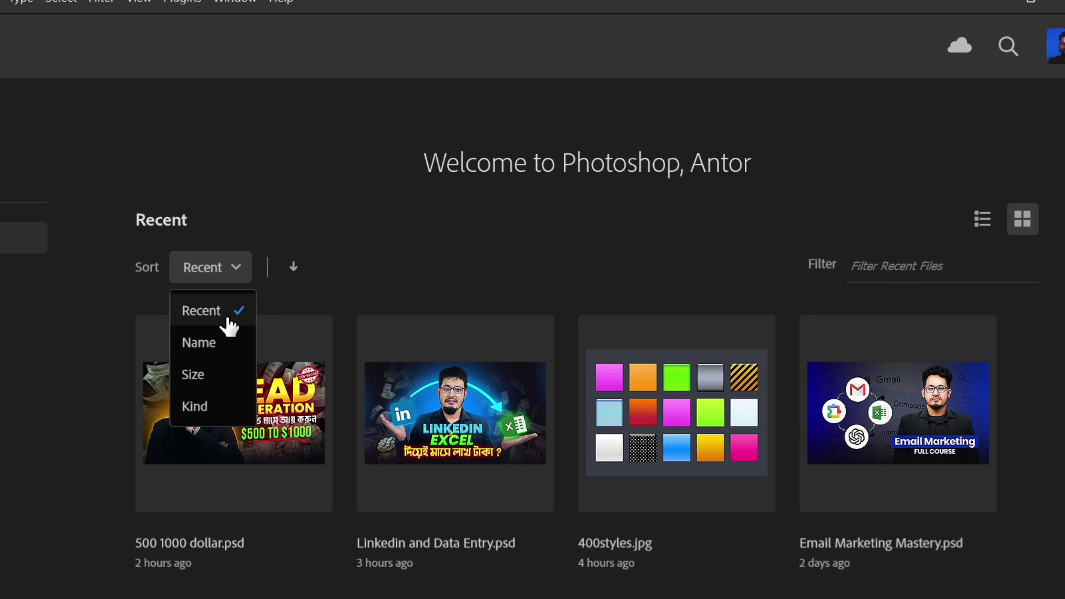
click(226, 290)
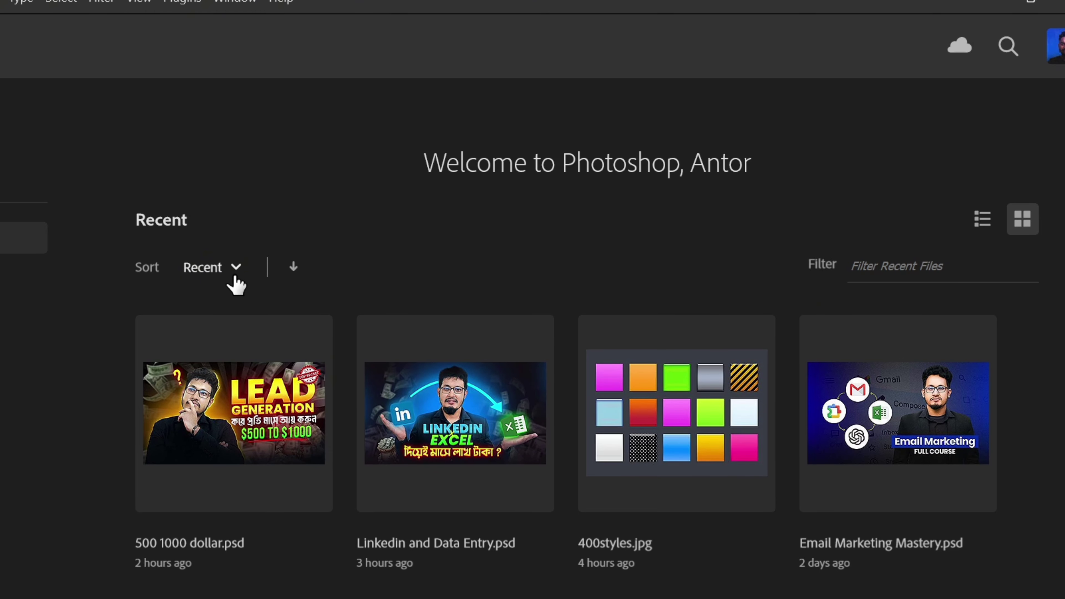
click(246, 285)
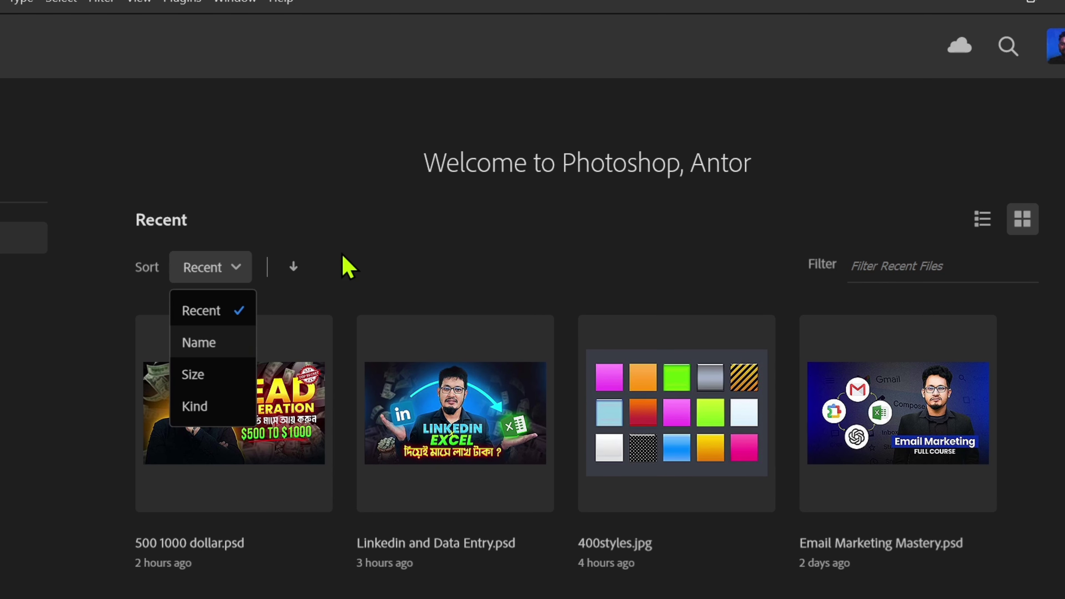
click(327, 289)
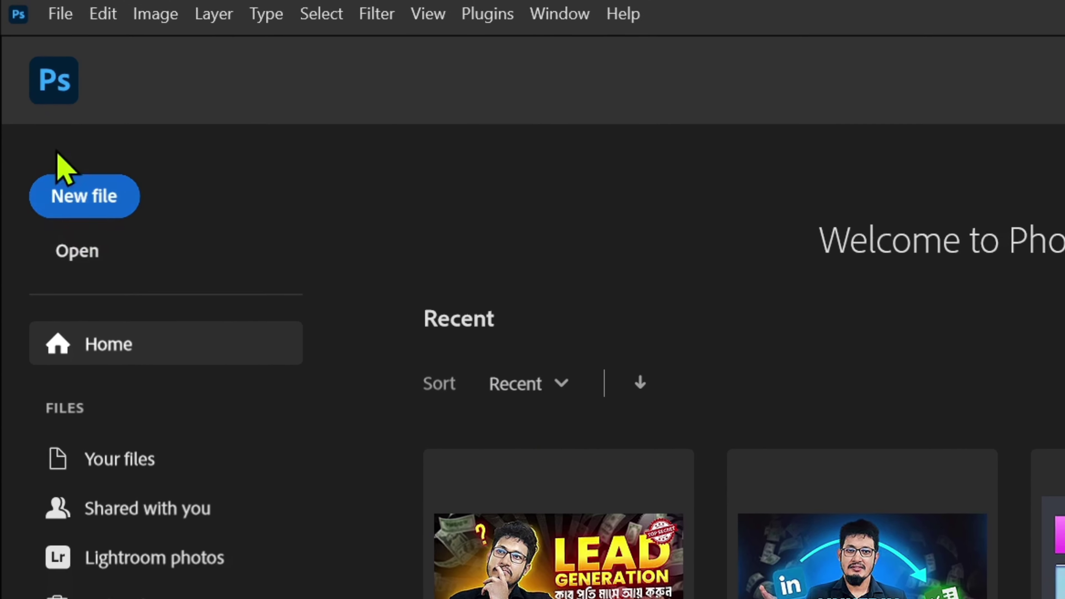
Step: Examine the application's main command categories, including Help, View, Type, Image and File
click(632, 30)
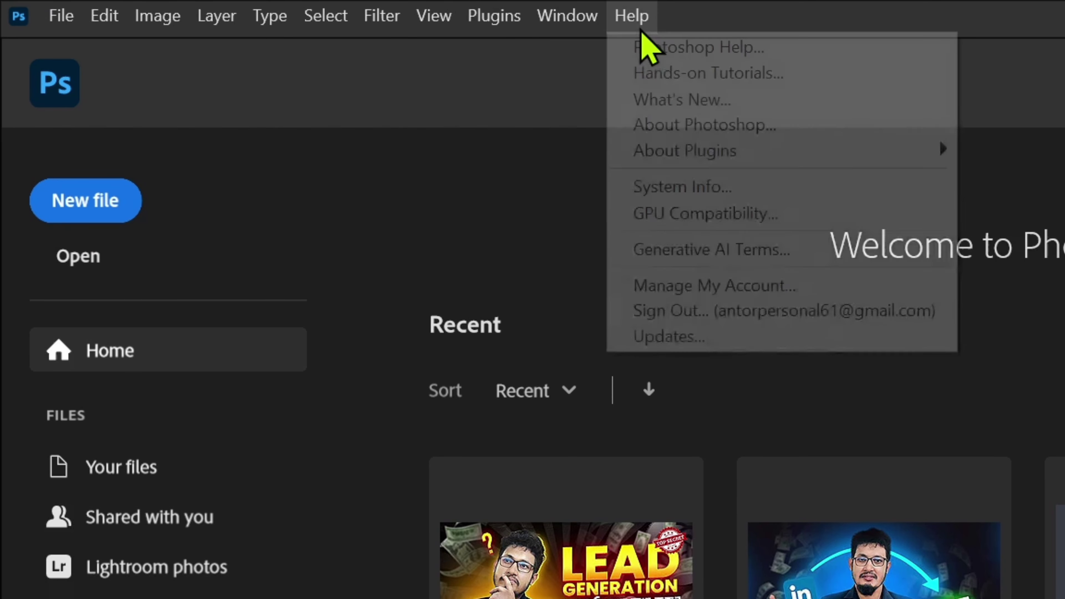
click(540, 19)
click(433, 17)
mouse_move(424, 45)
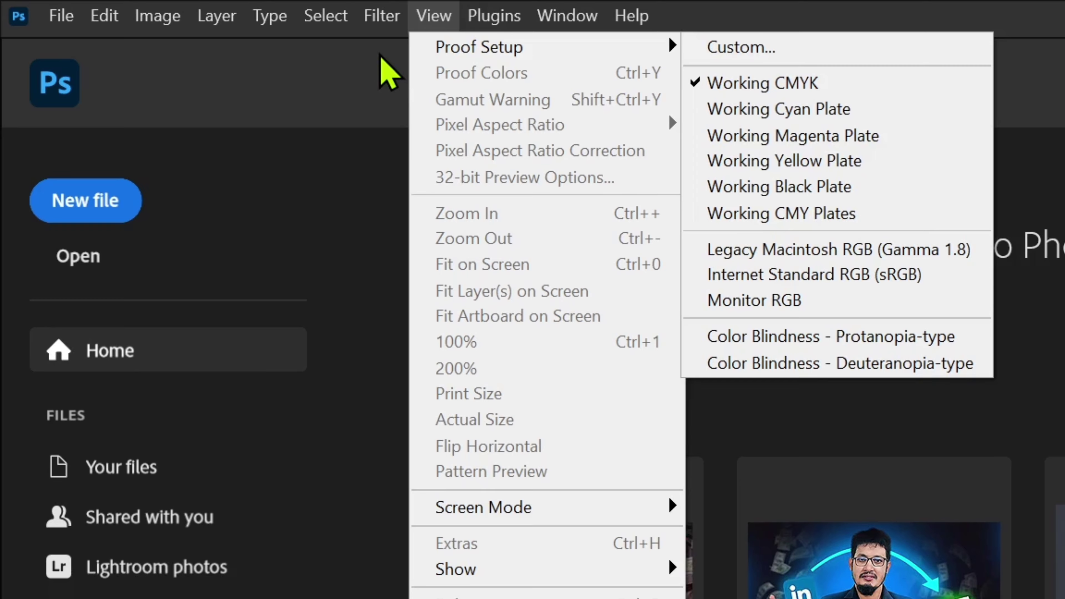
click(388, 71)
click(327, 17)
mouse_move(270, 17)
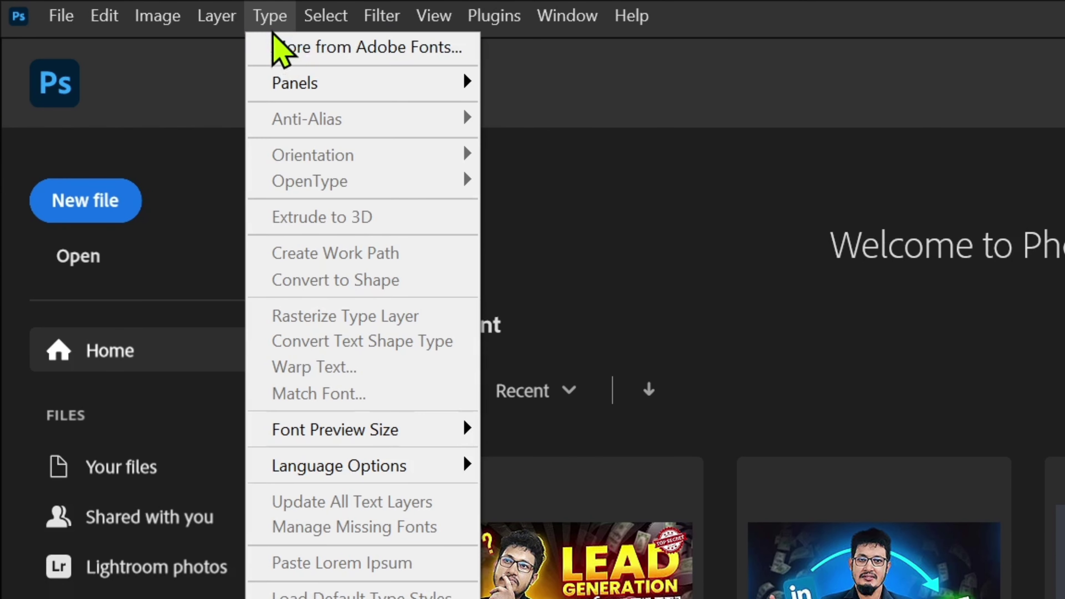
mouse_move(222, 18)
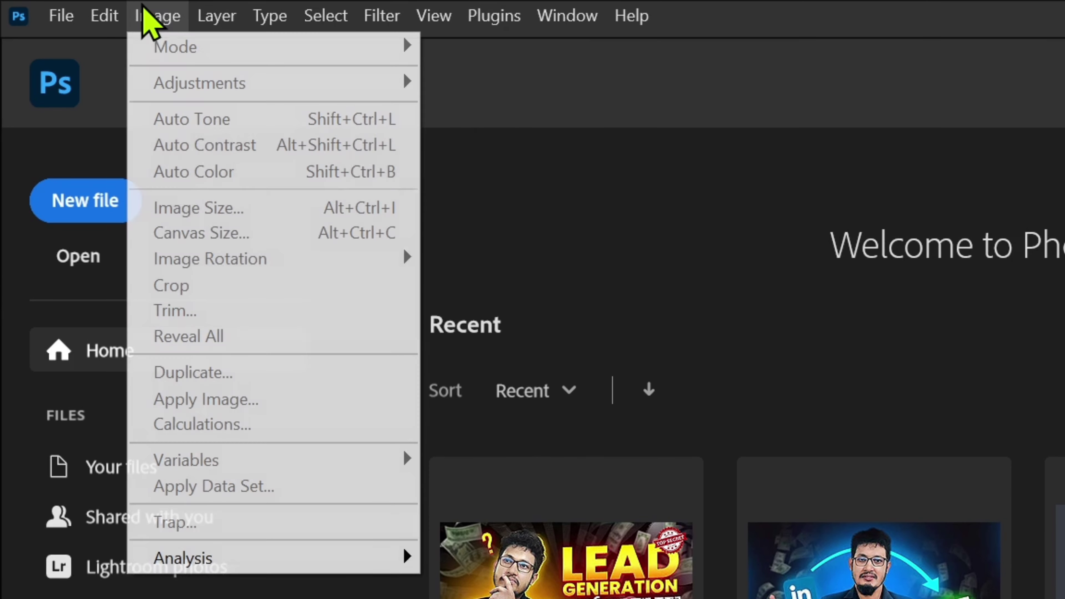
click(145, 19)
click(77, 19)
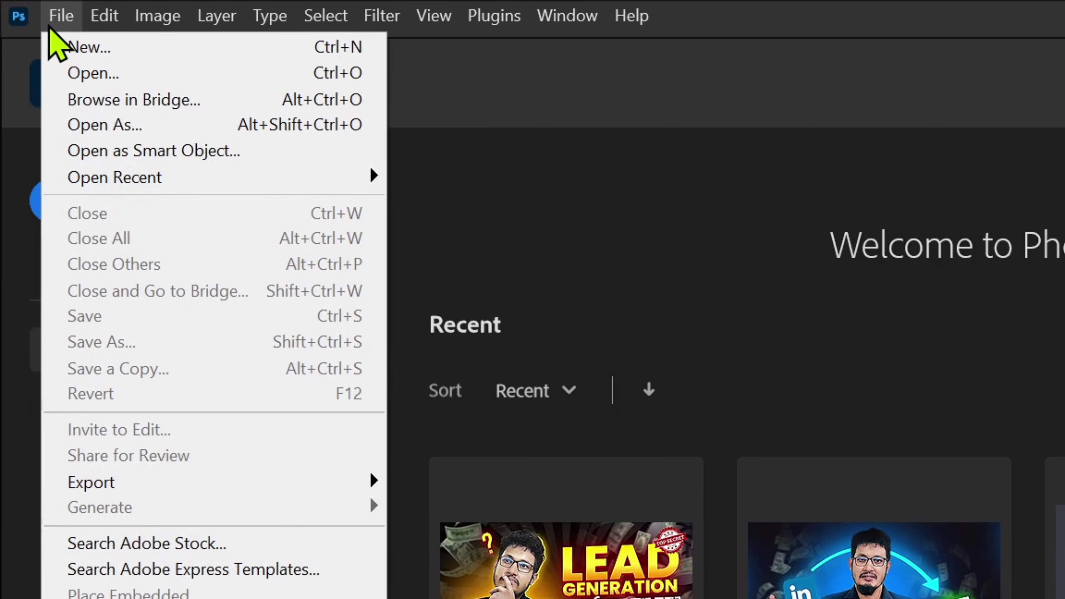
mouse_move(105, 17)
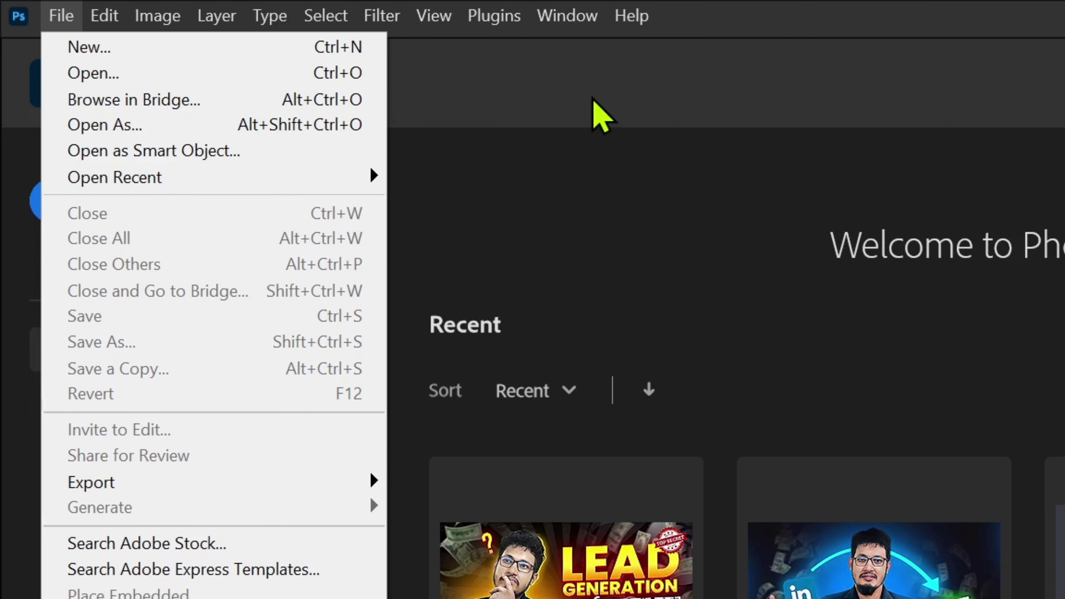
click(691, 110)
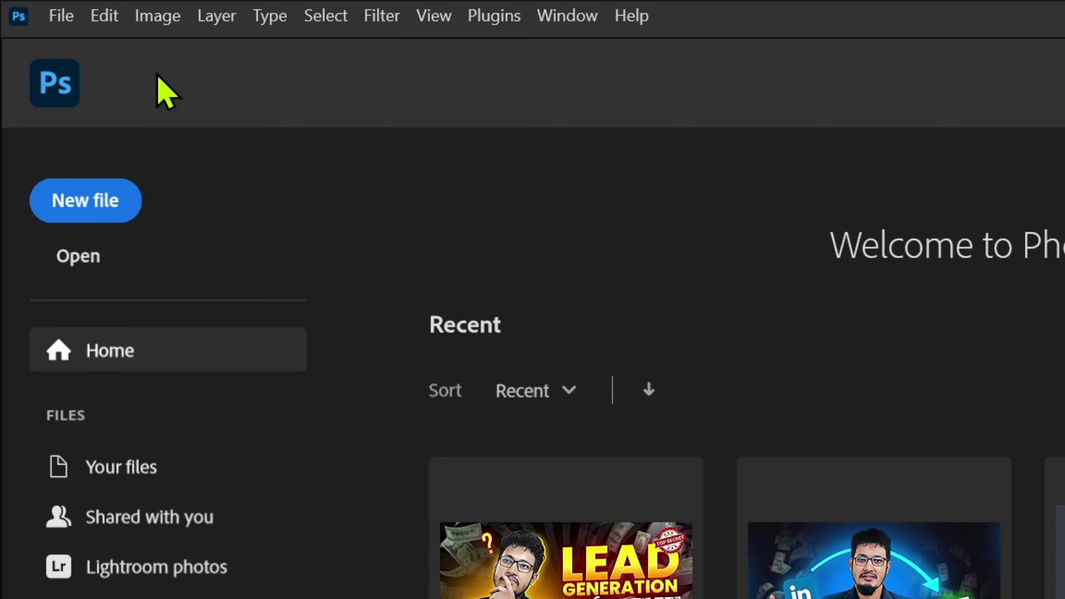
Step: Review the file commands for creating, opening, saving and exporting documents
click(63, 17)
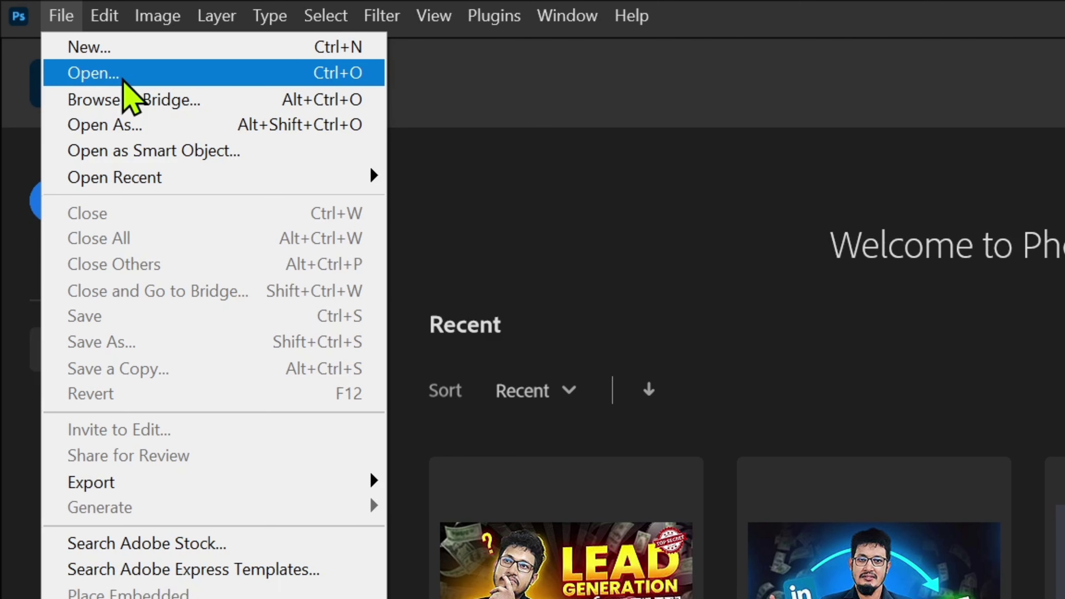
click(629, 208)
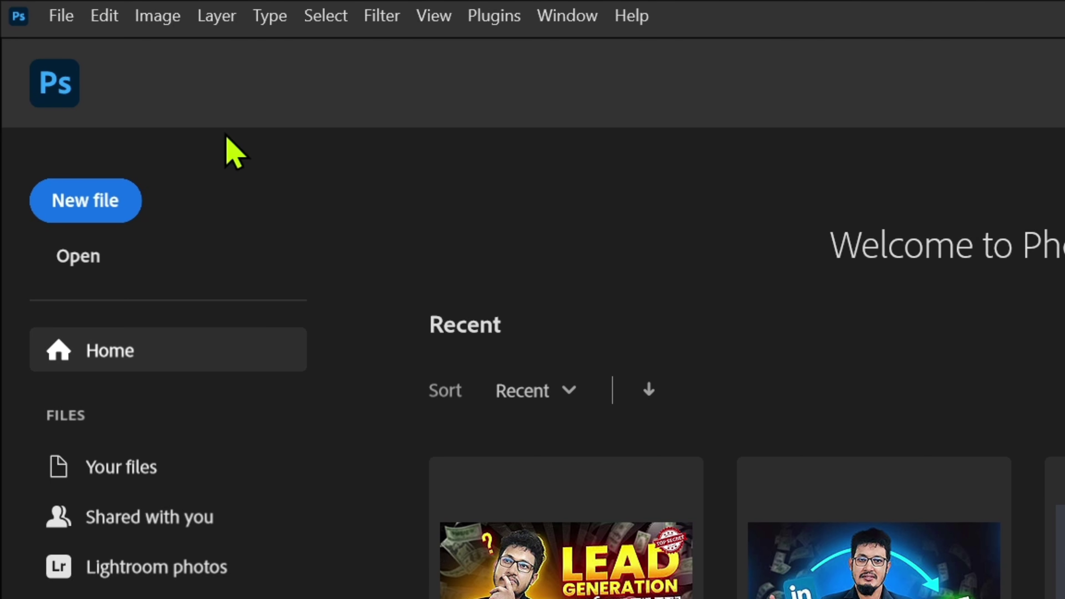
click(78, 19)
mouse_move(104, 16)
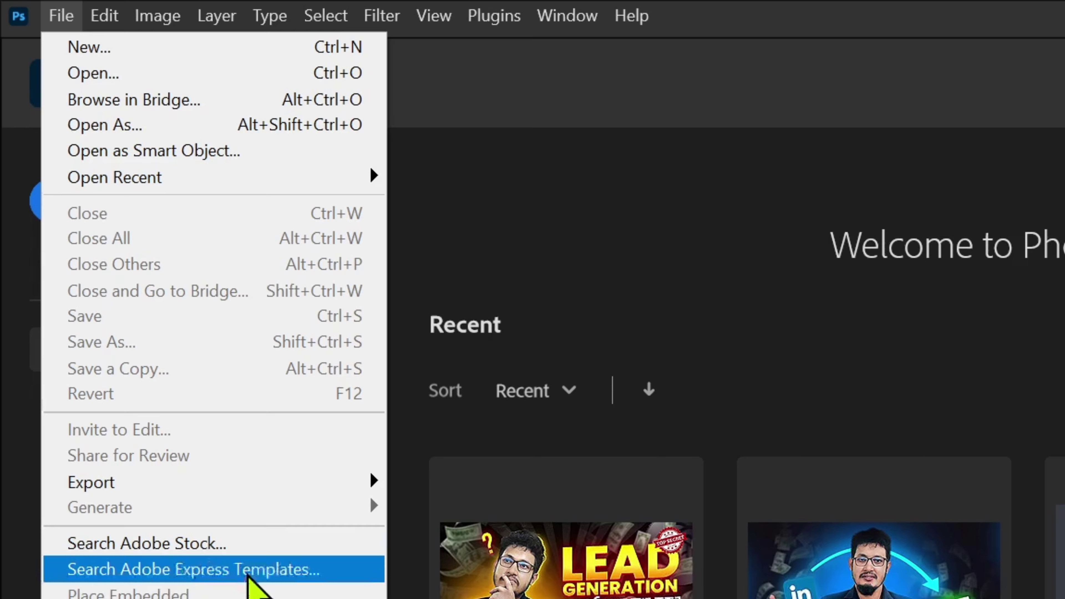
click(504, 270)
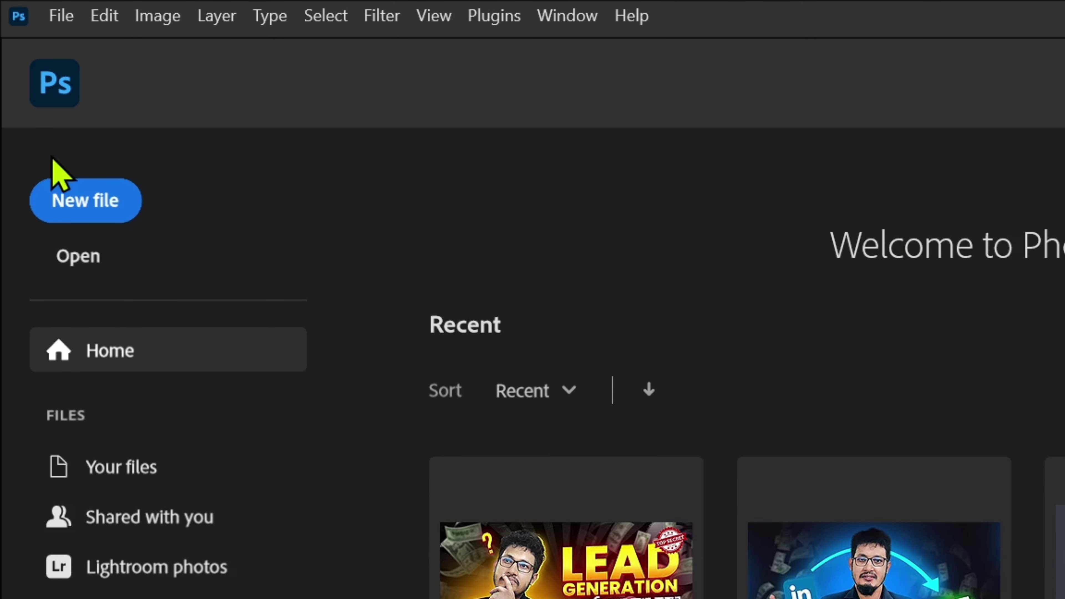
click(69, 24)
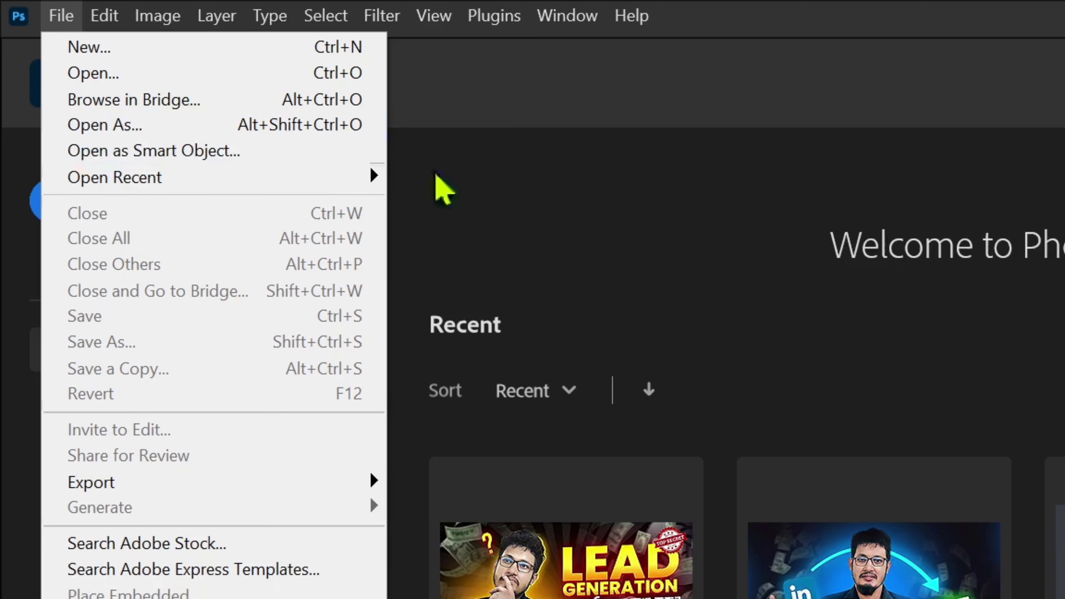
click(529, 172)
click(73, 16)
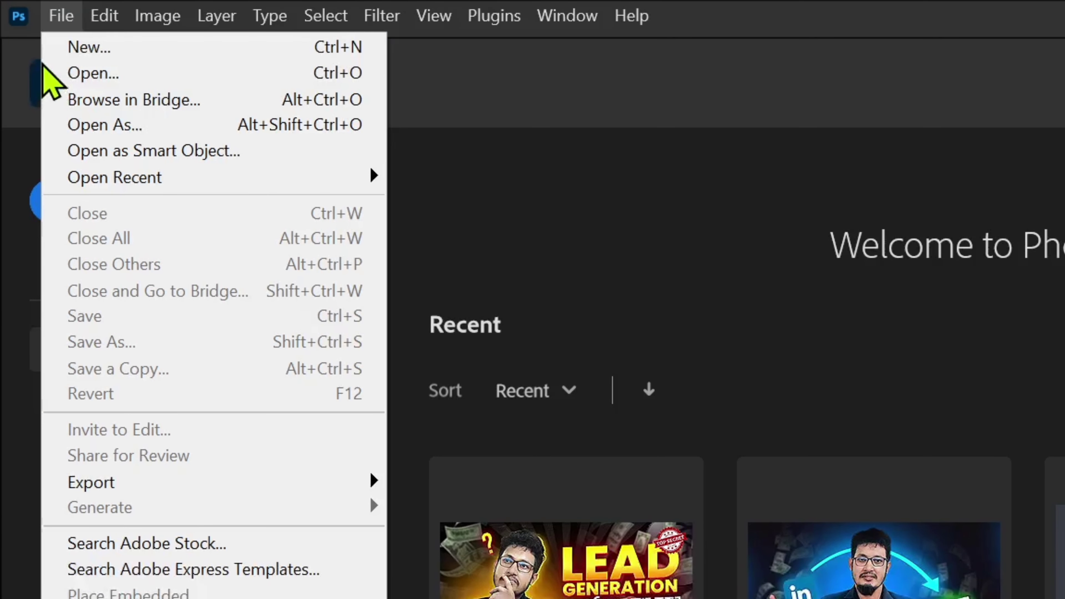
key(super)
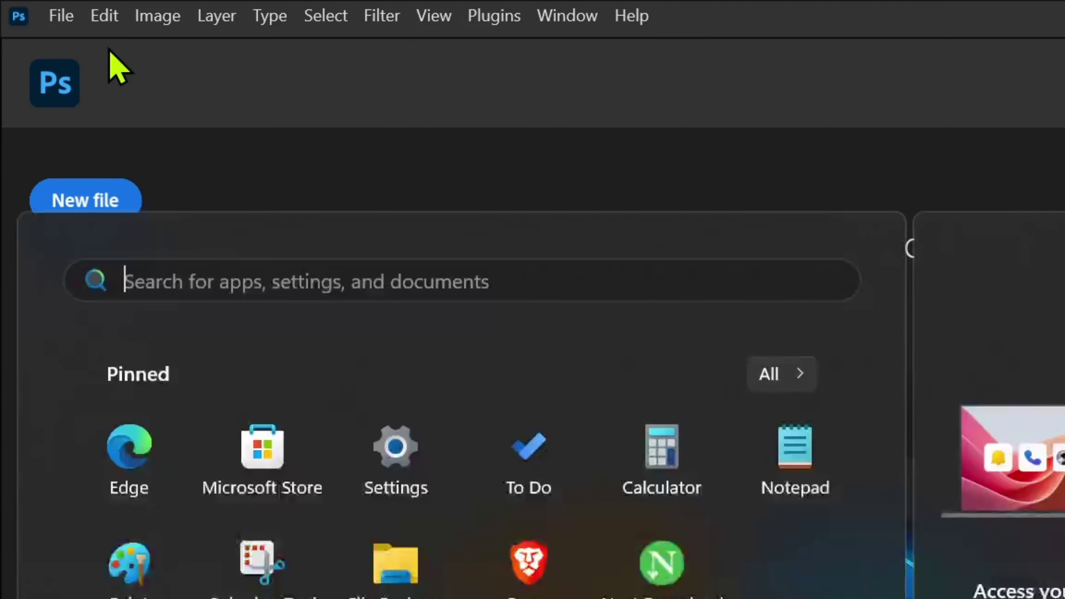
key(super)
Step: Open the new document setup and choose the recent Custom preset of 1920 x 1080 px at 300 ppi
click(60, 17)
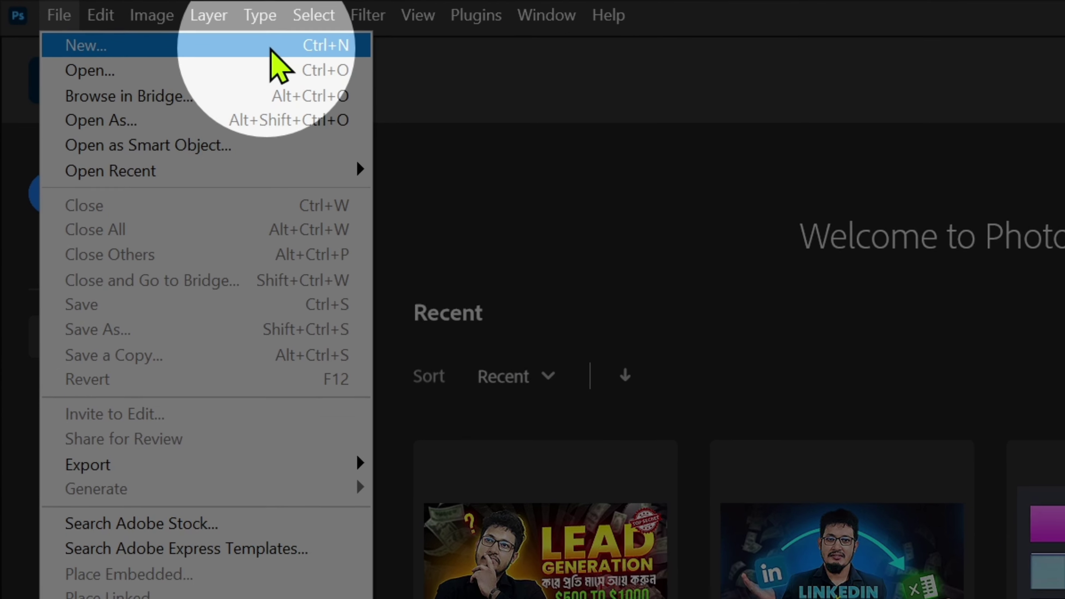
click(281, 50)
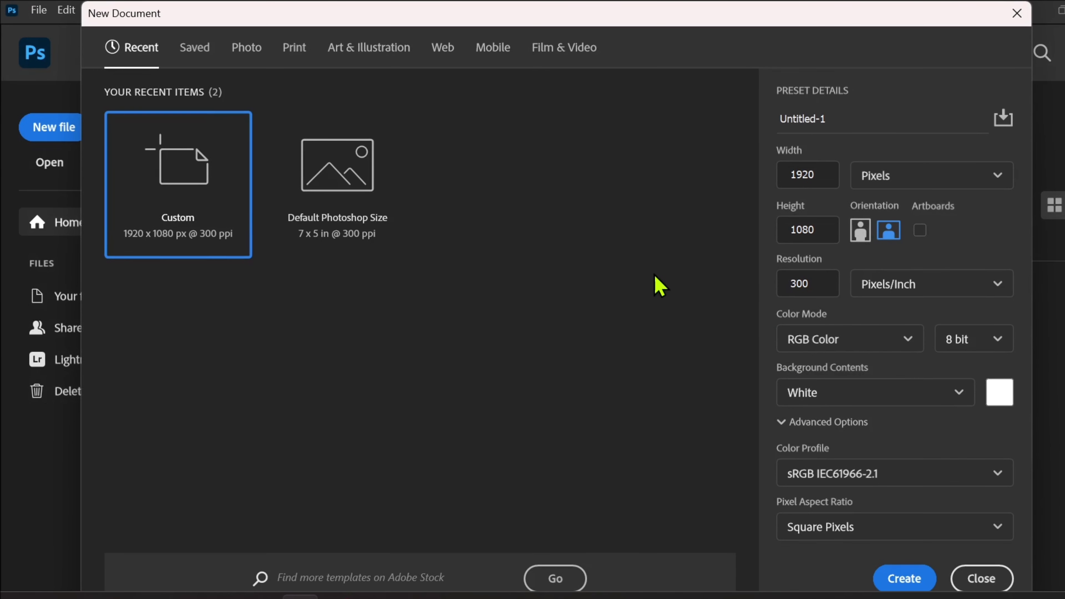
click(158, 242)
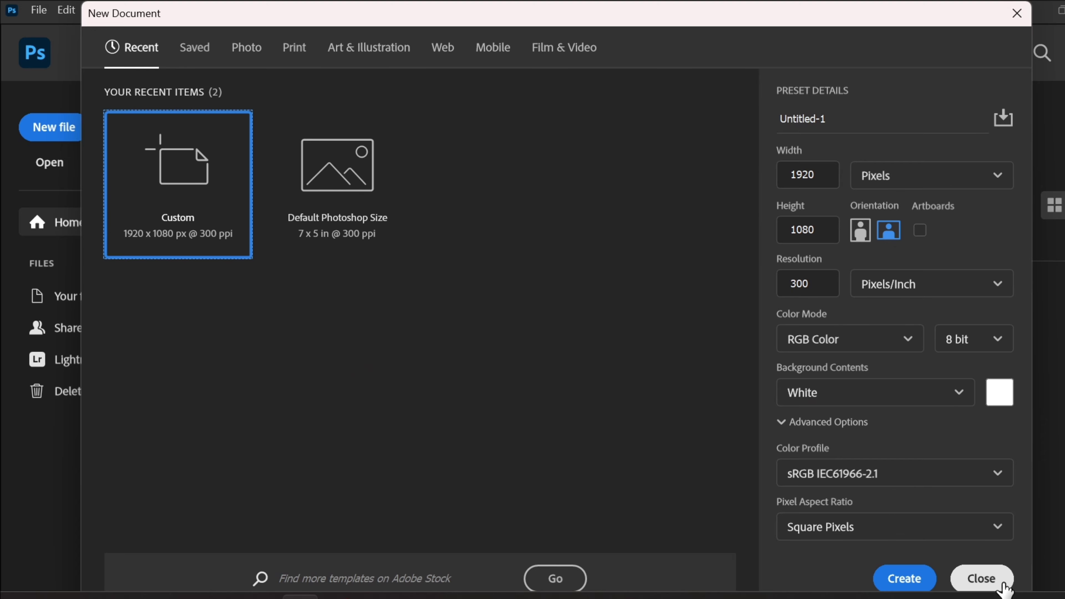
Step: Close the new document setup and start a new file again from the home screen
click(979, 579)
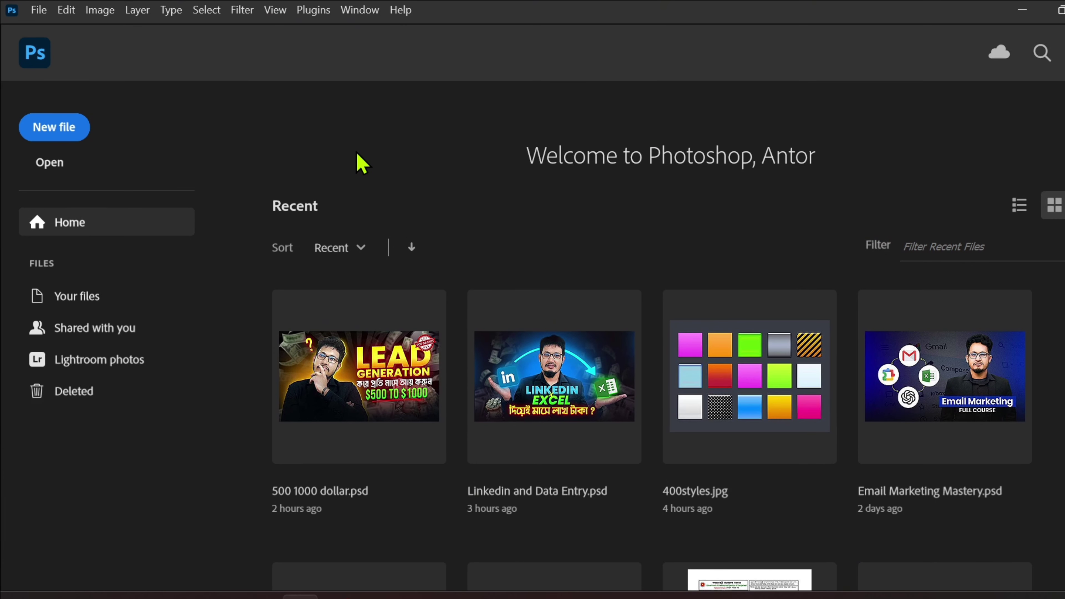
key(ctrl+n)
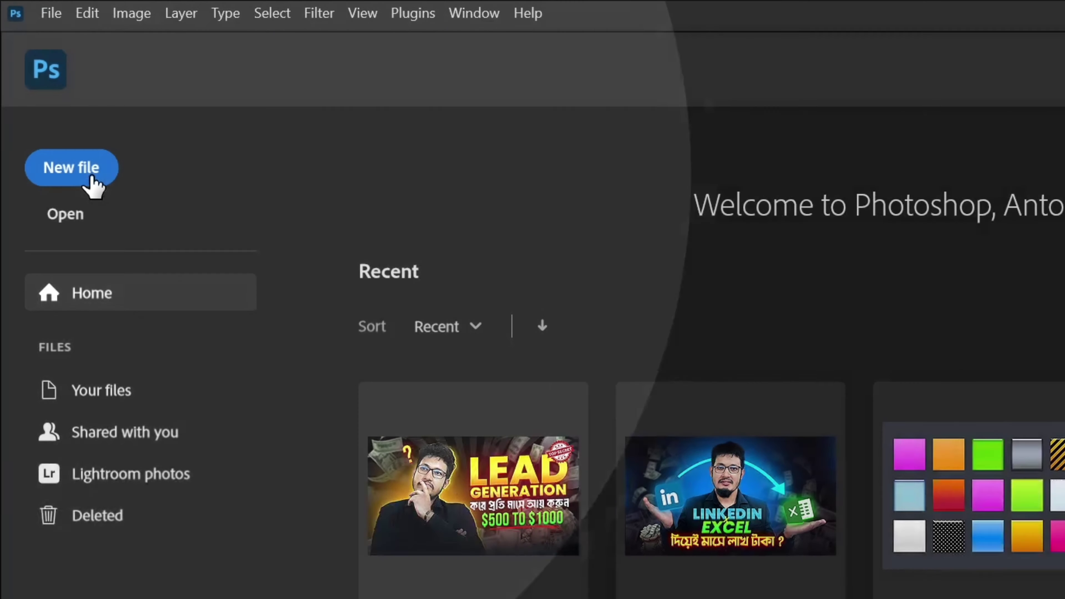
click(92, 185)
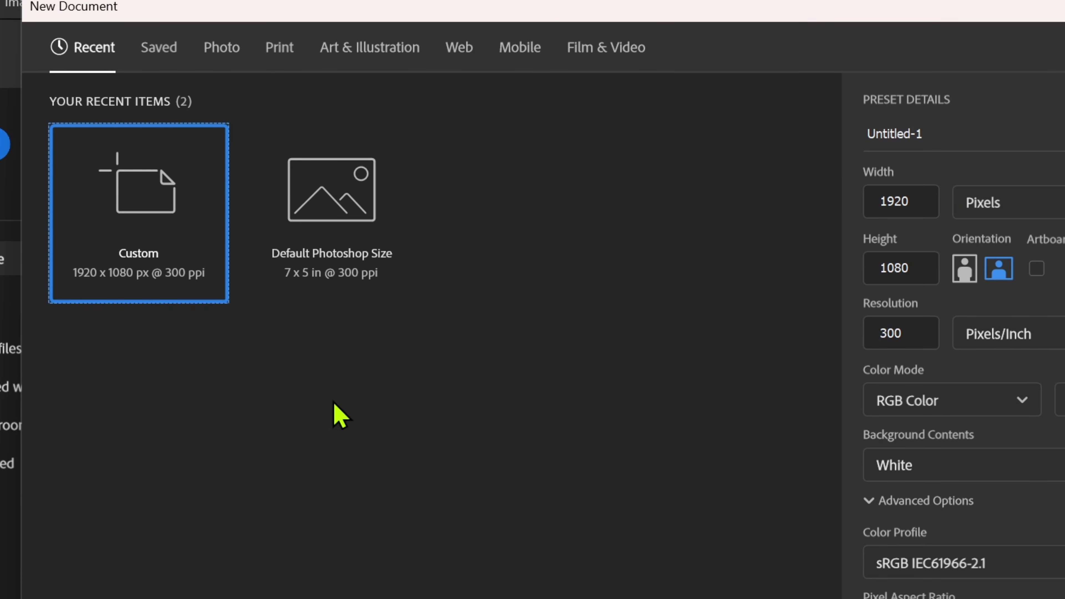
Step: Browse the Saved, Photo, Print, Art & Illustration, Web, Mobile and Film & Video presets, including the Film & Video templates
click(177, 52)
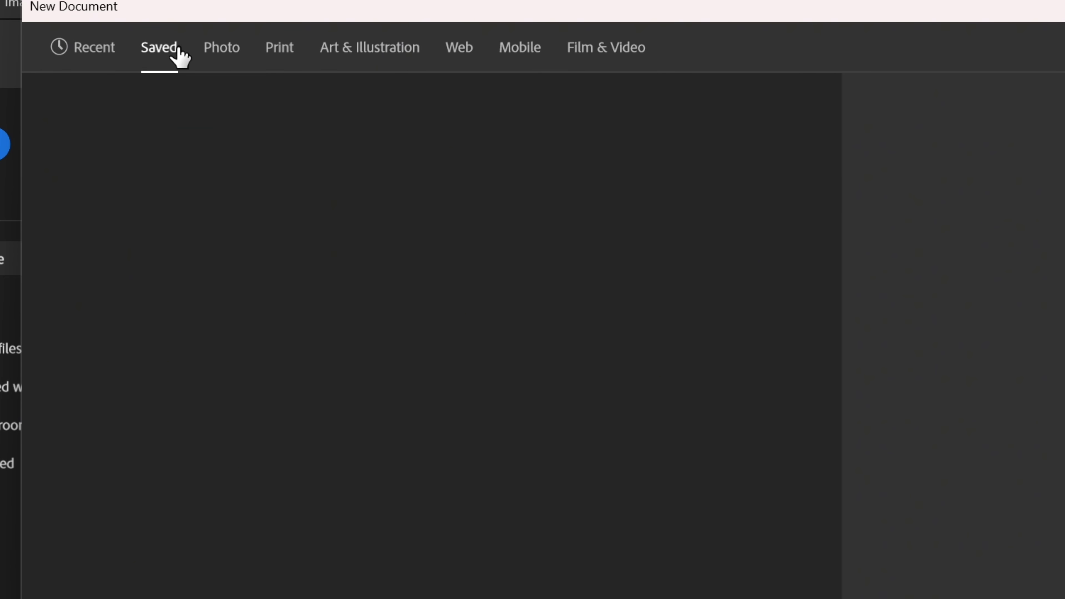
click(232, 58)
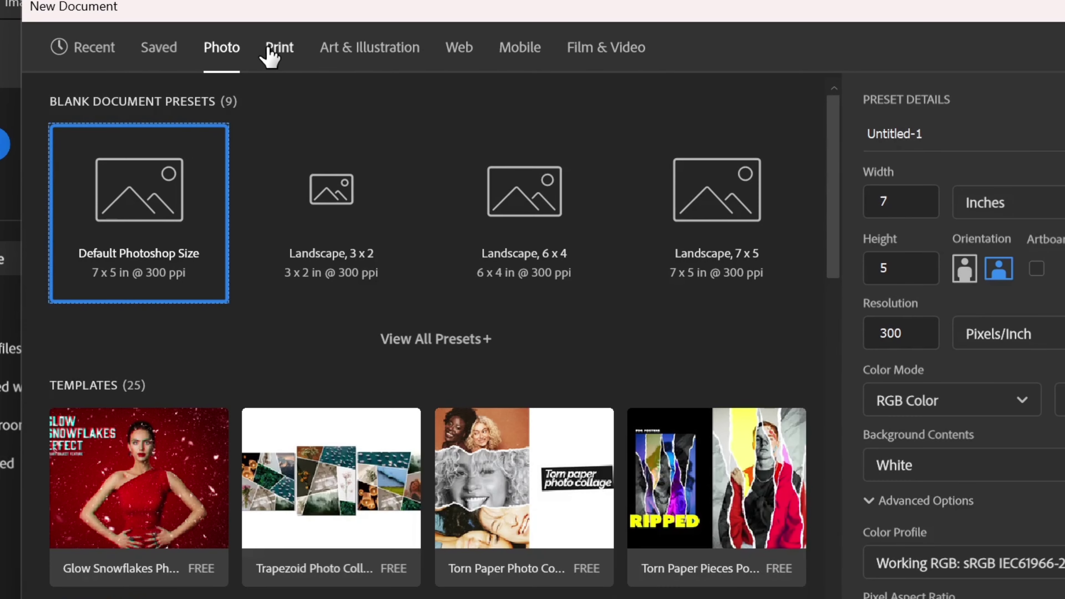
click(273, 49)
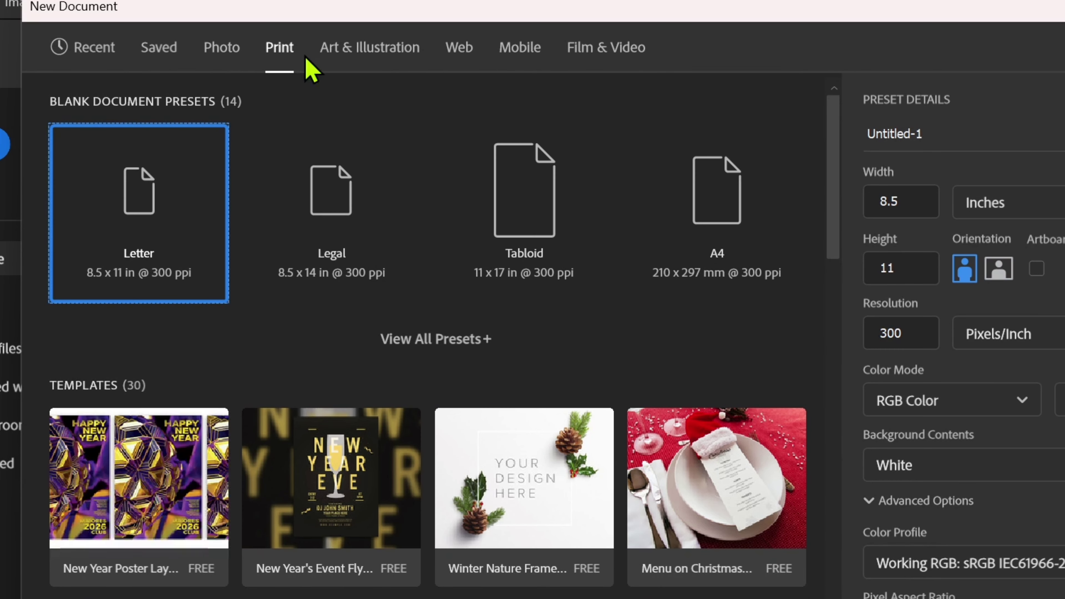
click(364, 48)
click(470, 53)
click(542, 63)
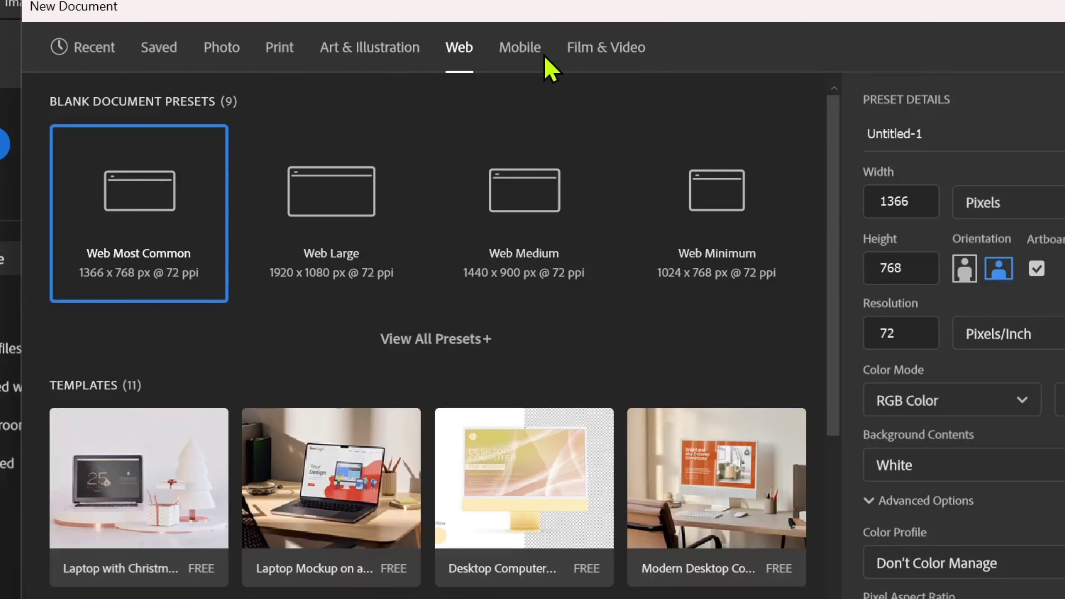
click(634, 57)
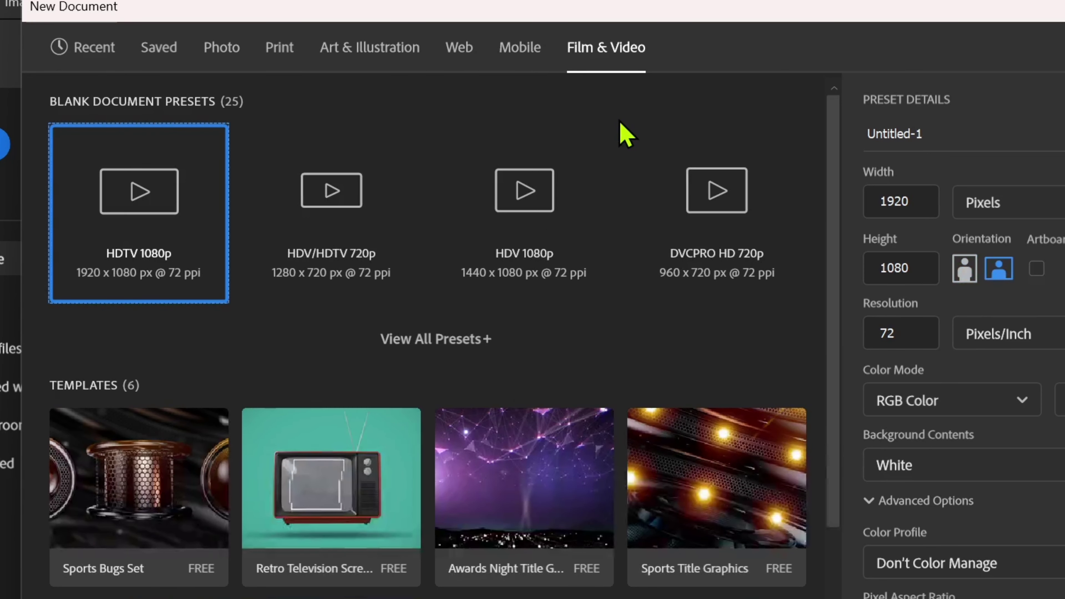
scroll(486, 510, down, 3)
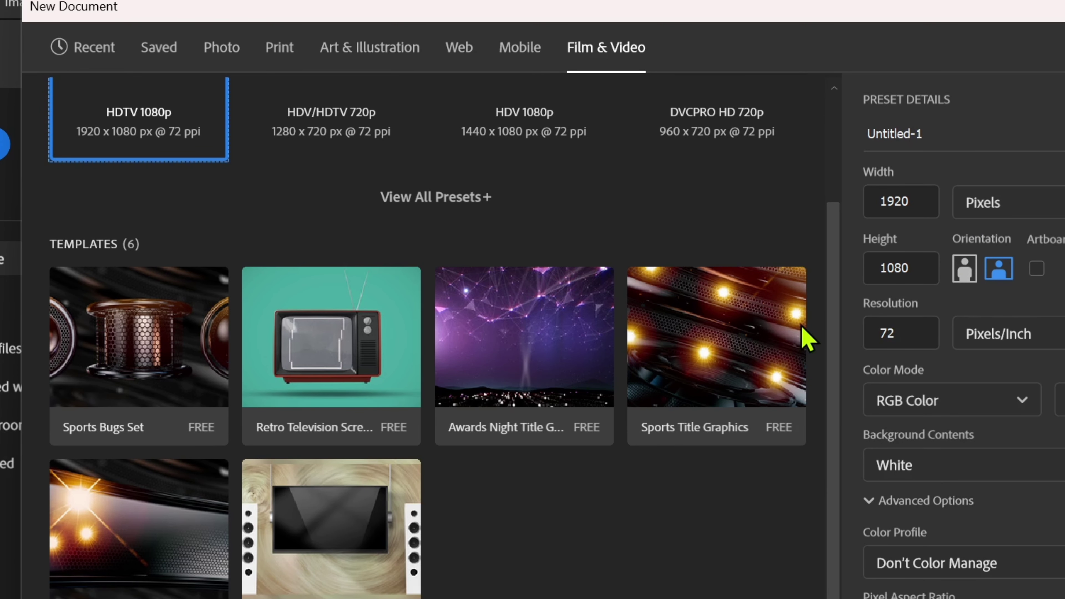
scroll(331, 474, up, 3)
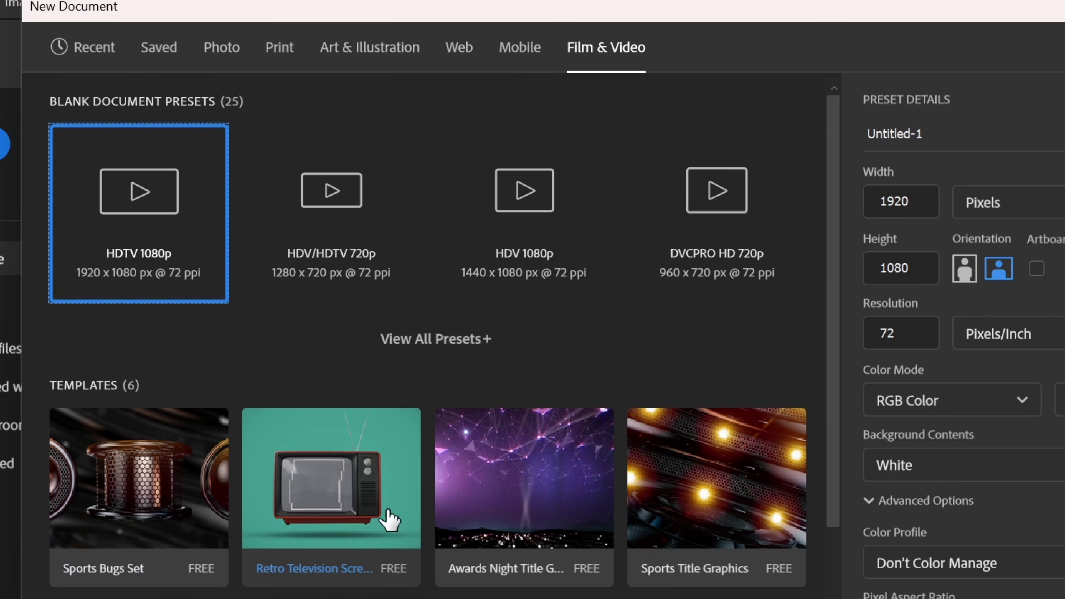
scroll(387, 517, down, 2)
scroll(273, 511, up, 3)
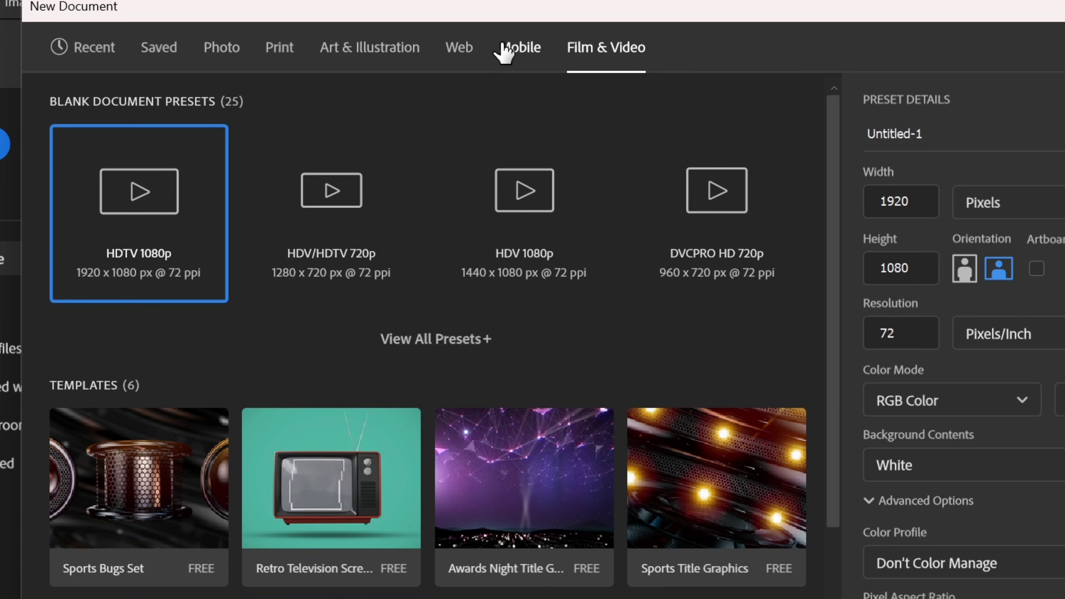
Step: Return to the recent 1920 x 1080 px Custom preset and name the document "youtube thumbnail"
click(105, 50)
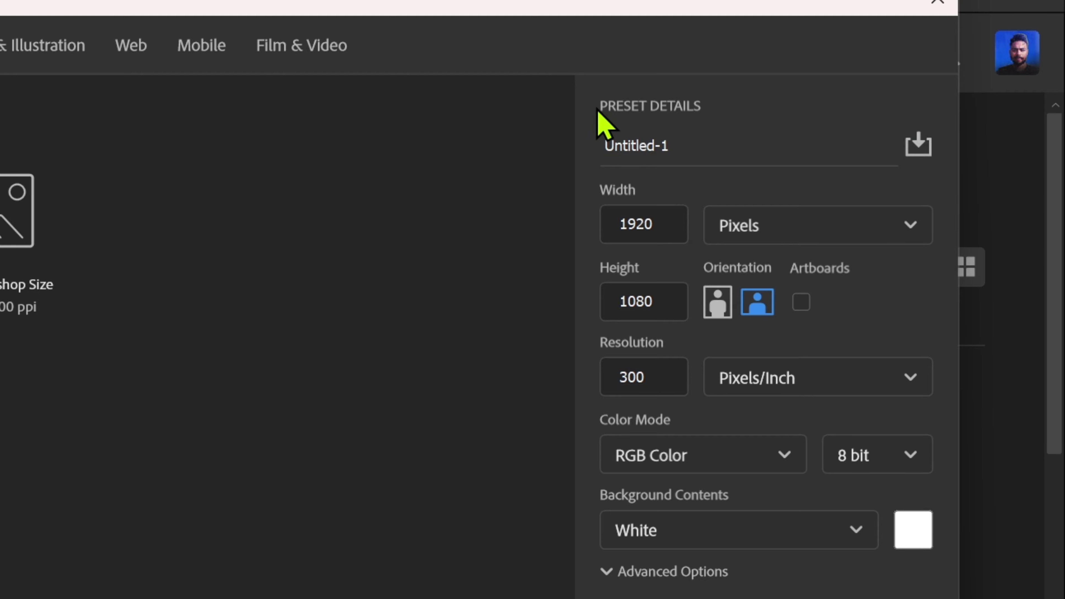
click(729, 147)
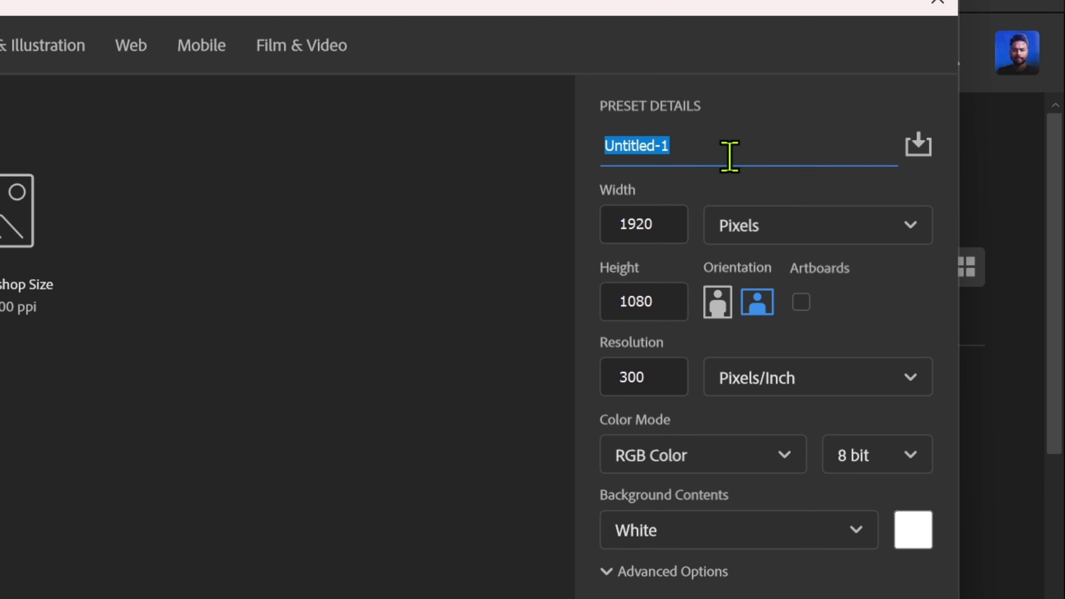
text(yo)
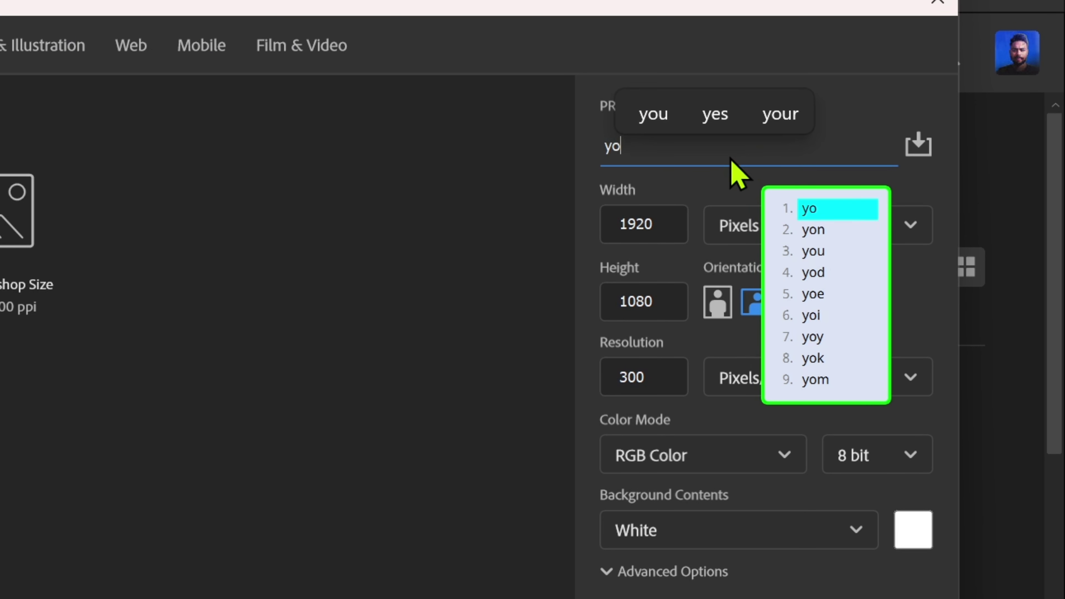
text(utu)
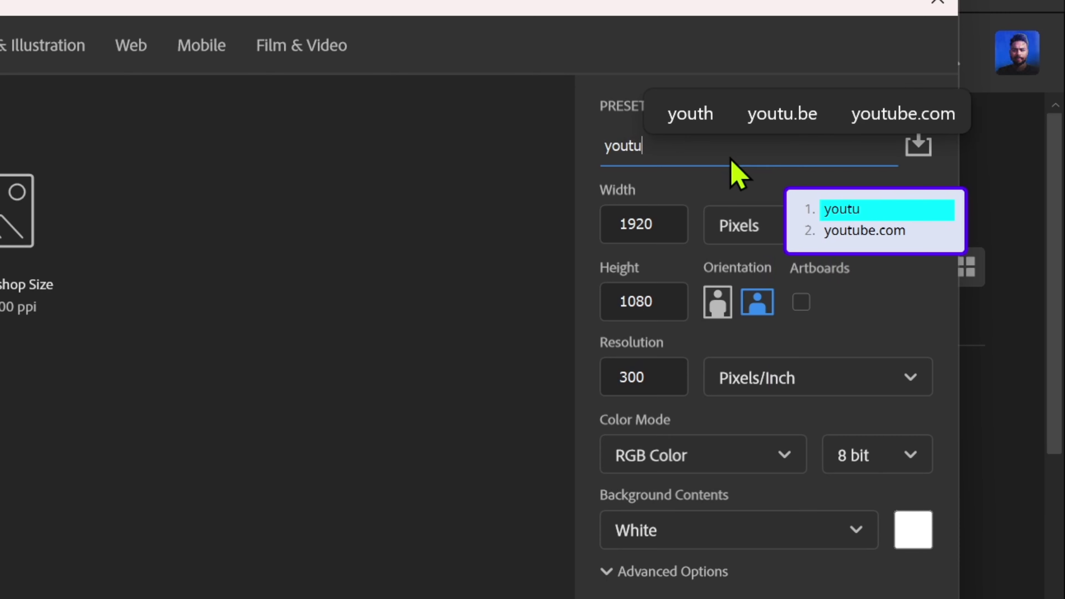
text(be thumbnail)
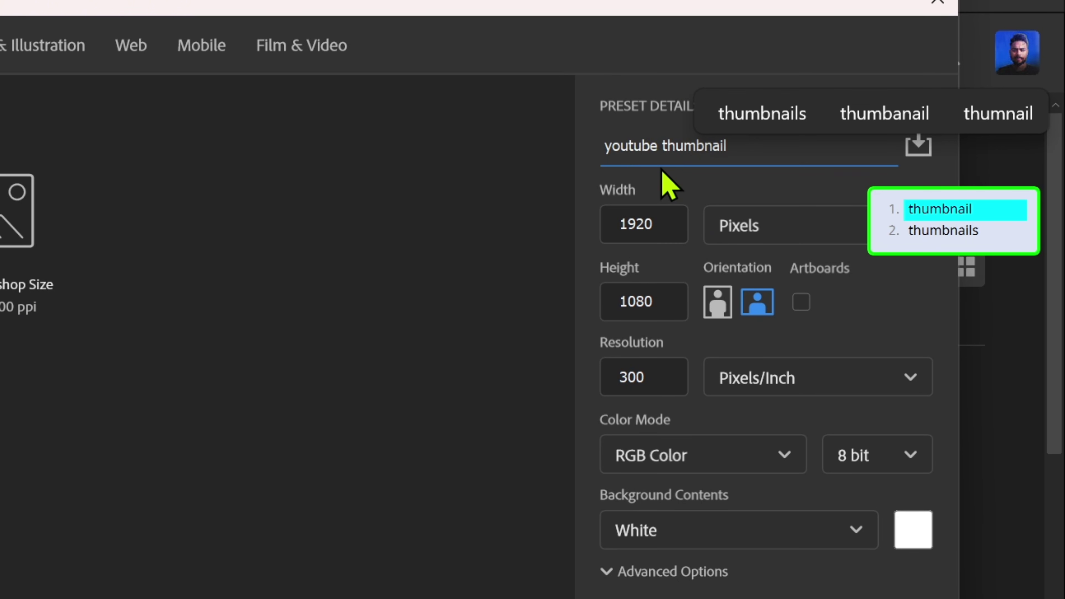
key(Return)
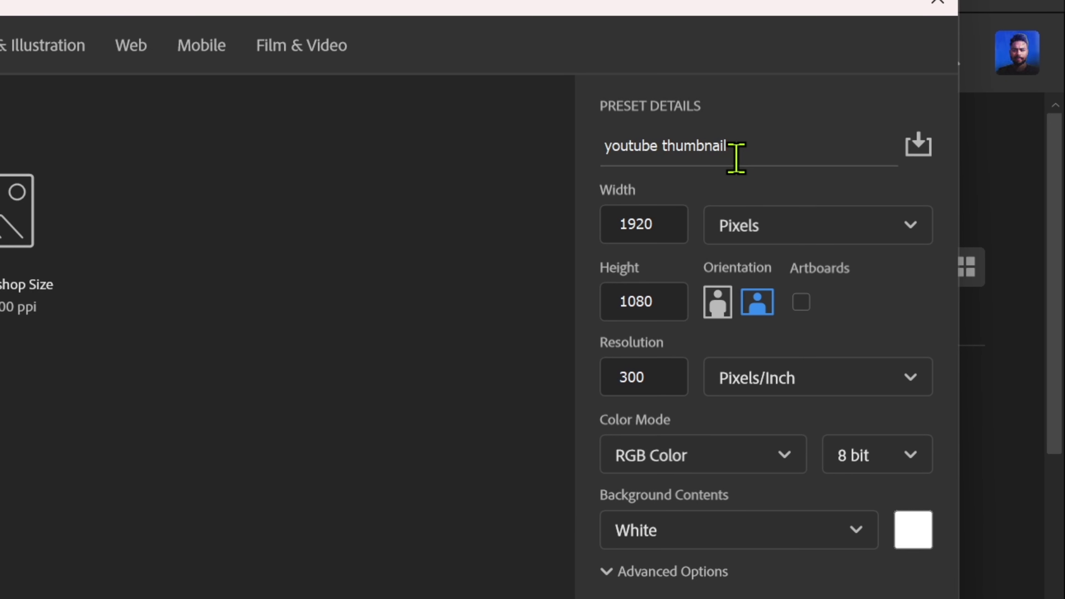
click(748, 145)
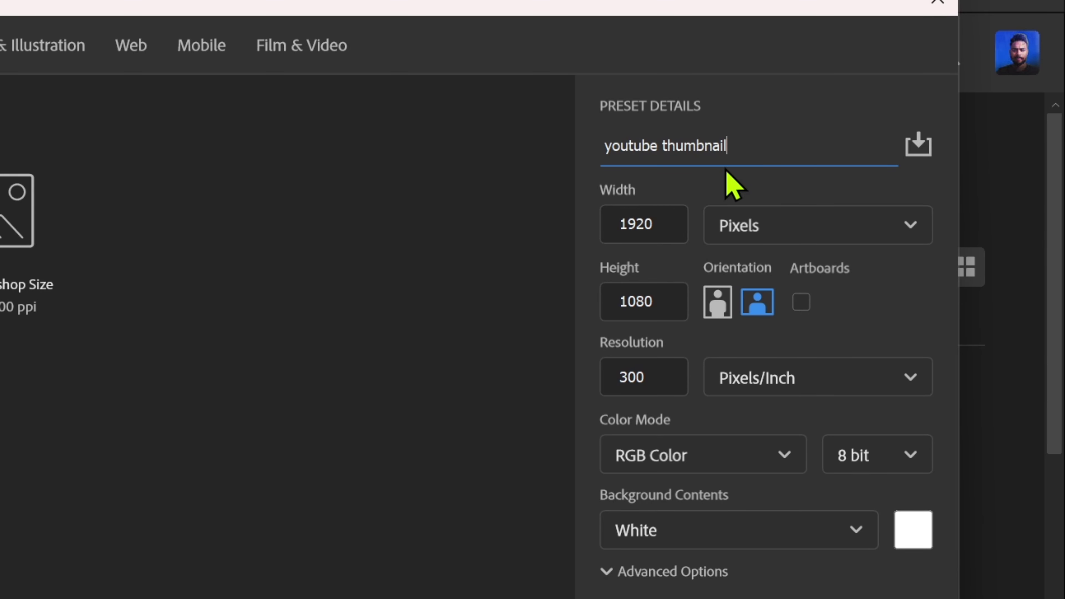
drag(751, 152, 563, 185)
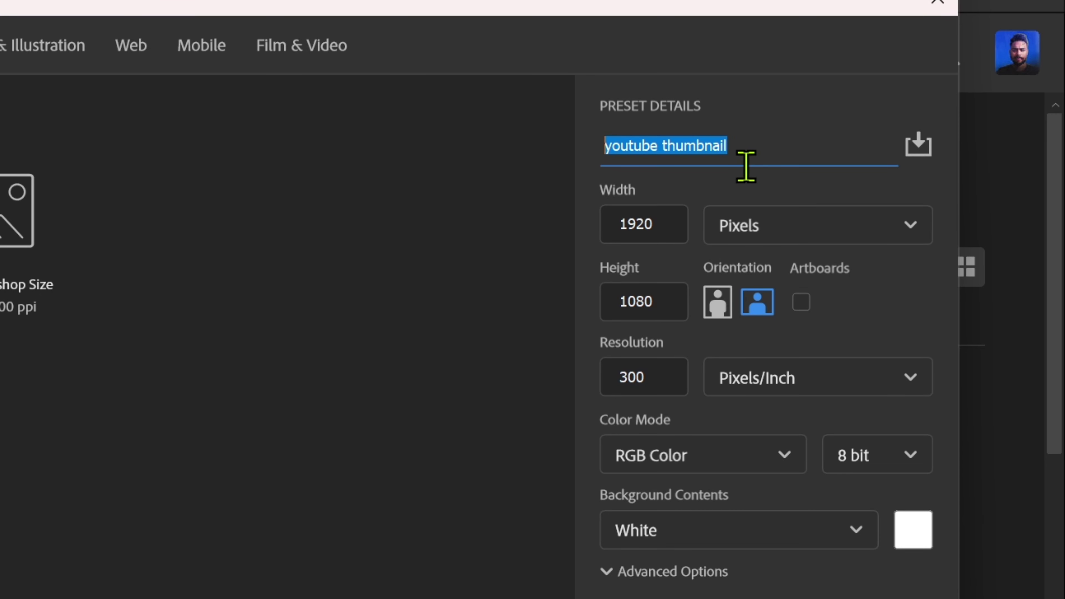
click(746, 148)
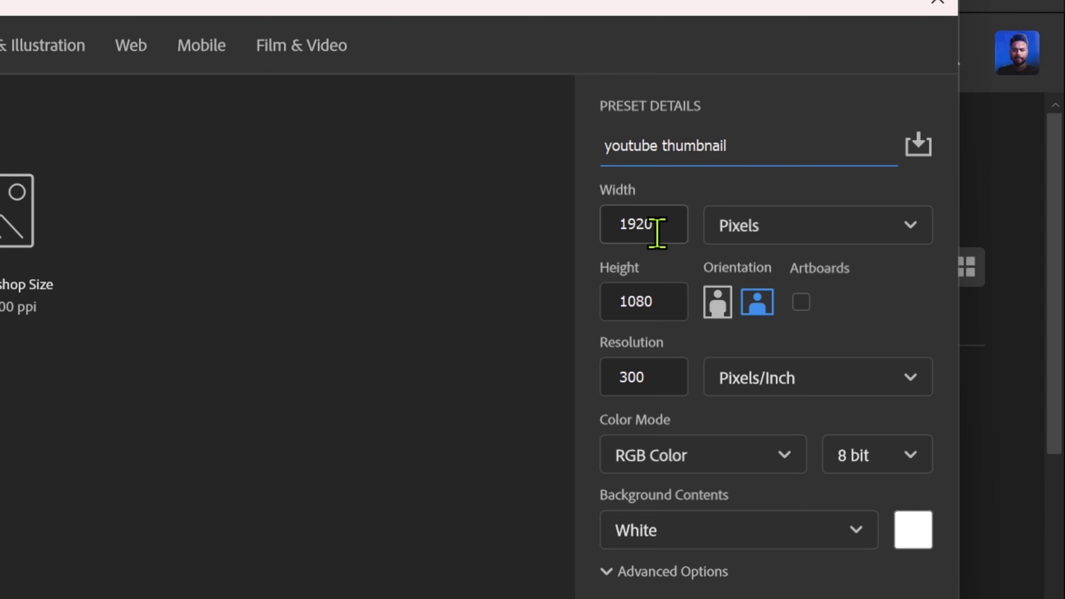
Step: Check the measurement units available for the document size, keeping Pixels
click(773, 244)
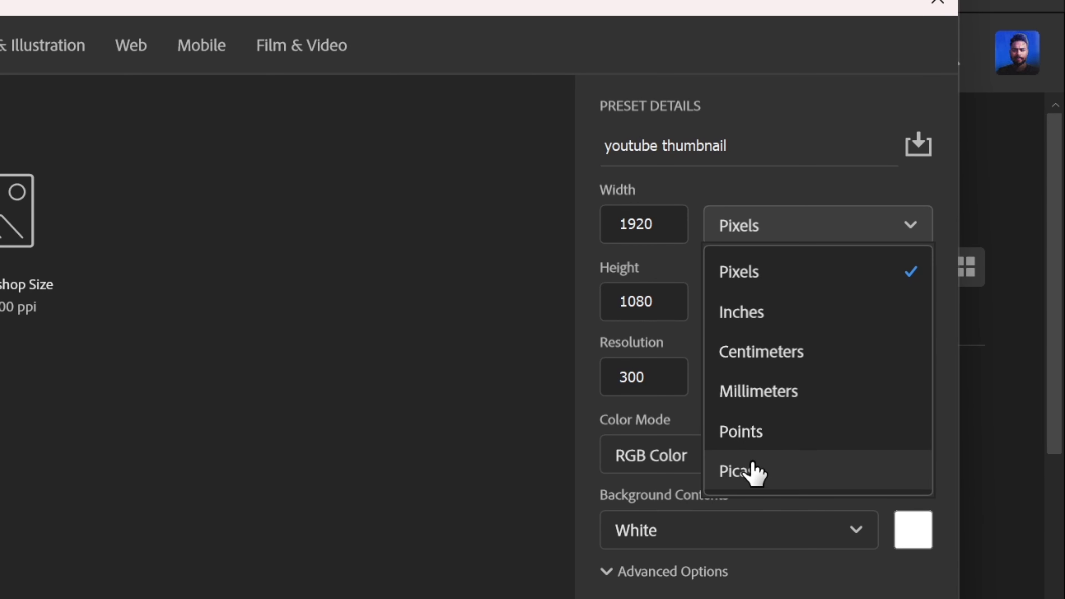
click(761, 242)
click(761, 242)
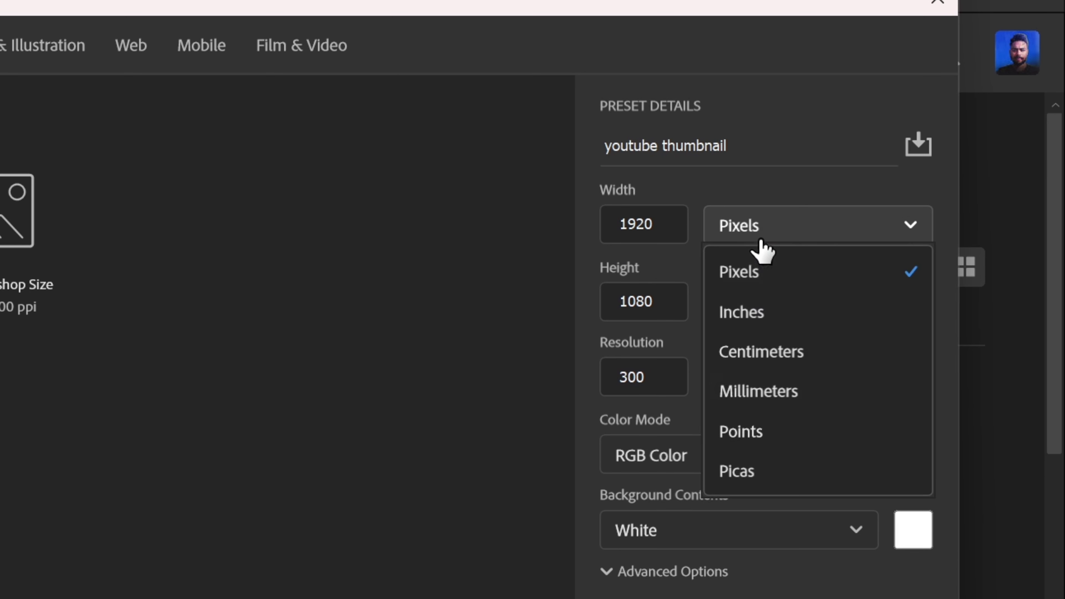
click(784, 239)
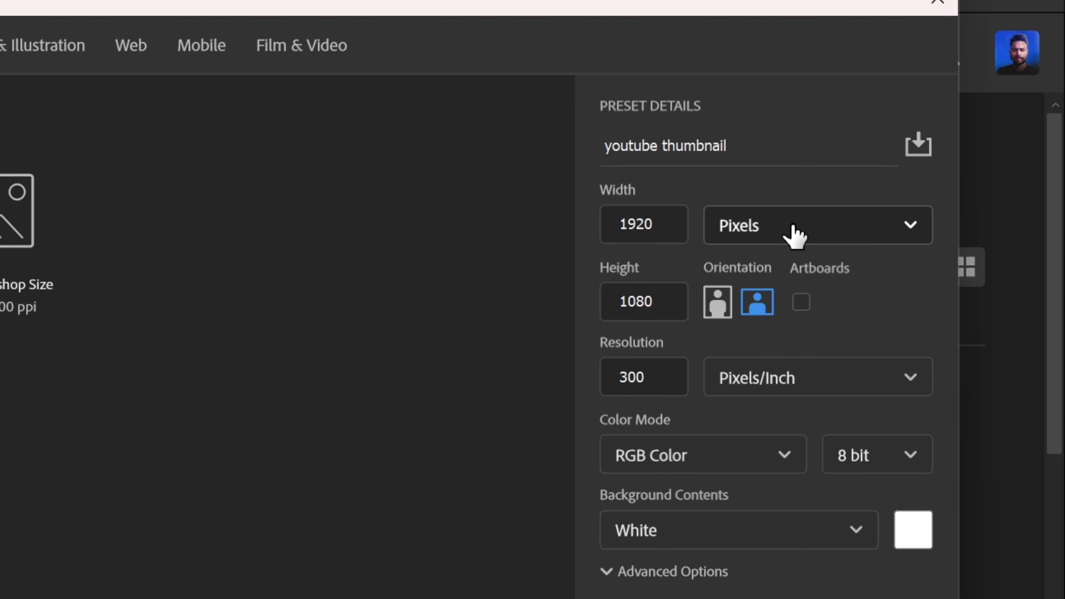
click(747, 234)
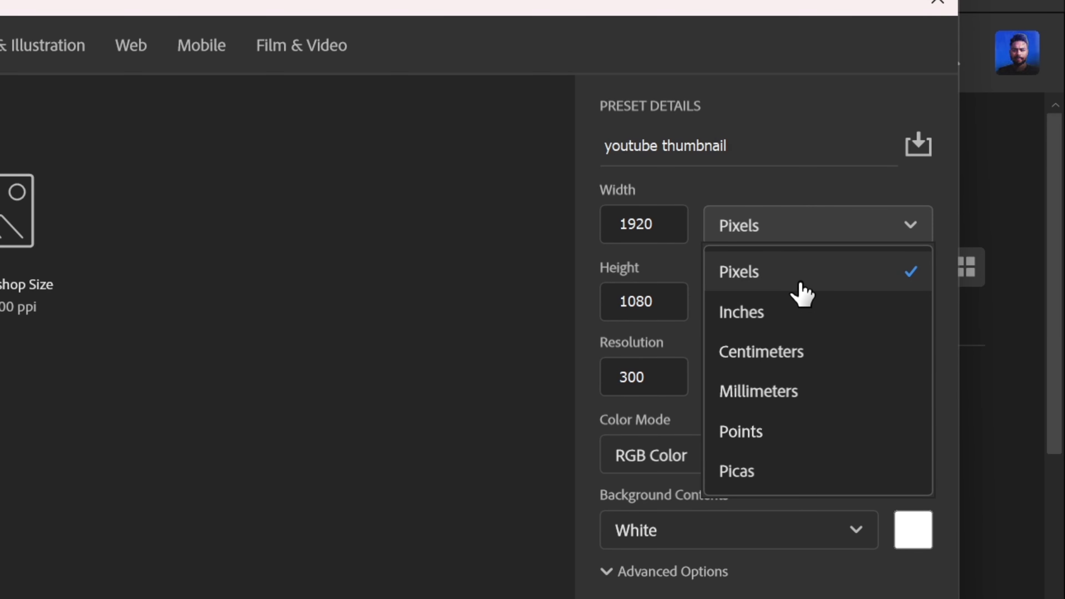
click(857, 240)
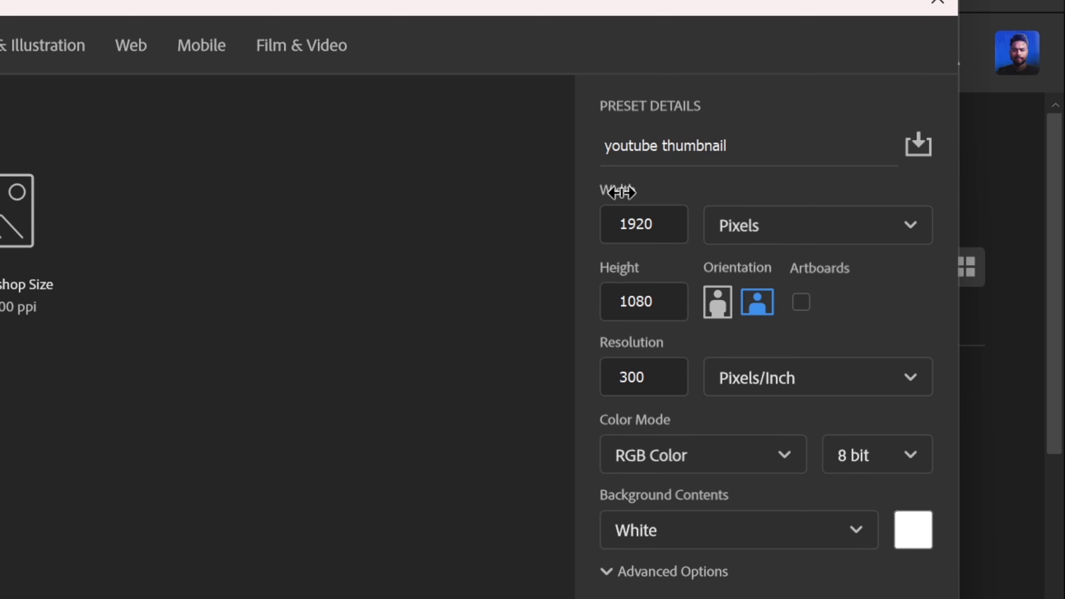
Step: Inspect the height and width values, and switch the orientation to portrait and back to landscape
drag(661, 297, 596, 302)
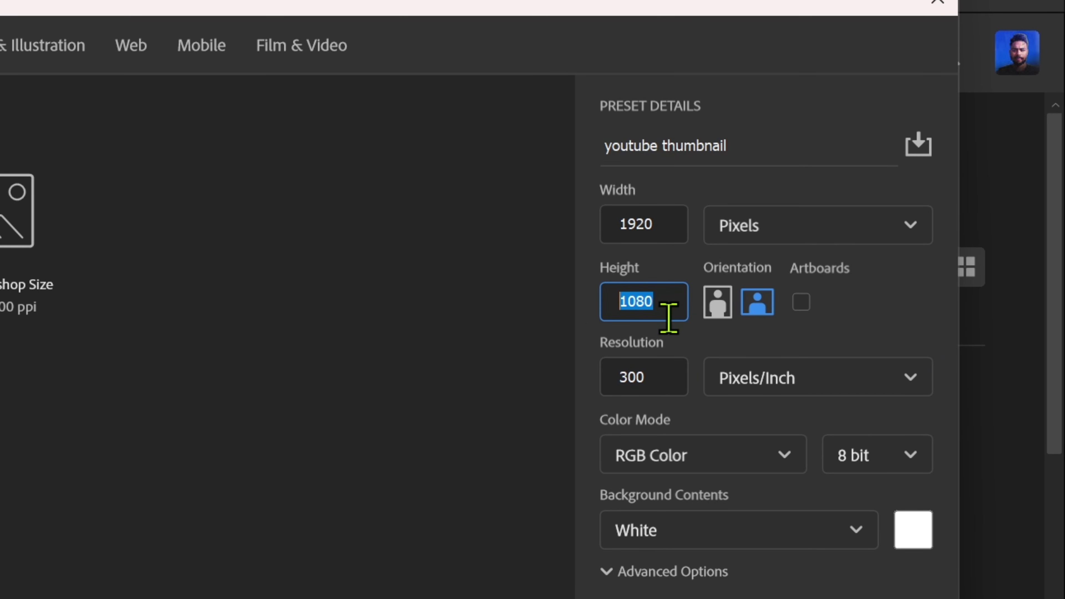
click(668, 224)
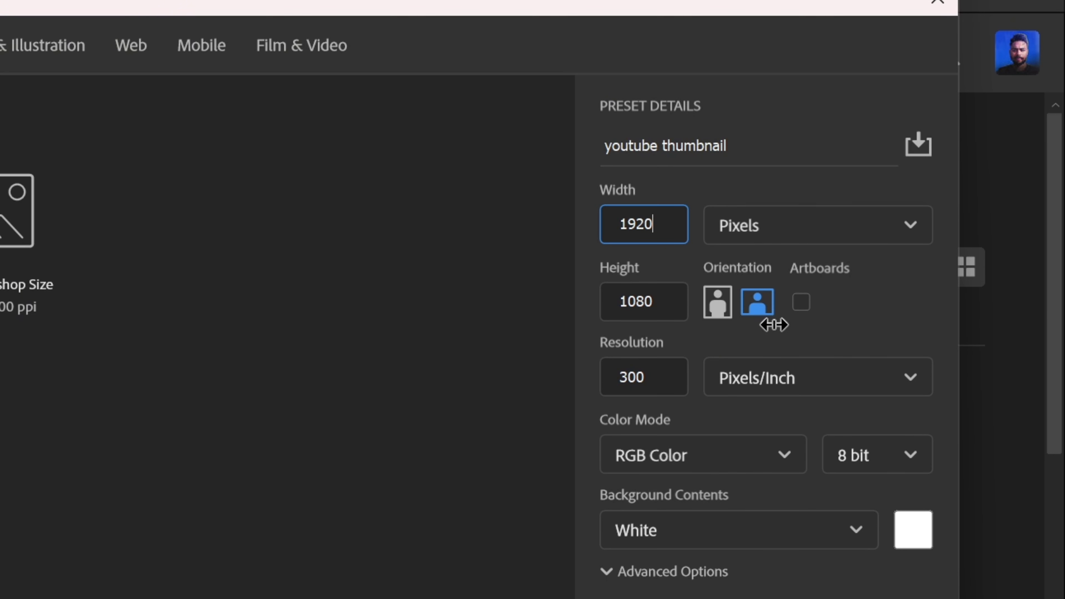
click(718, 303)
click(759, 305)
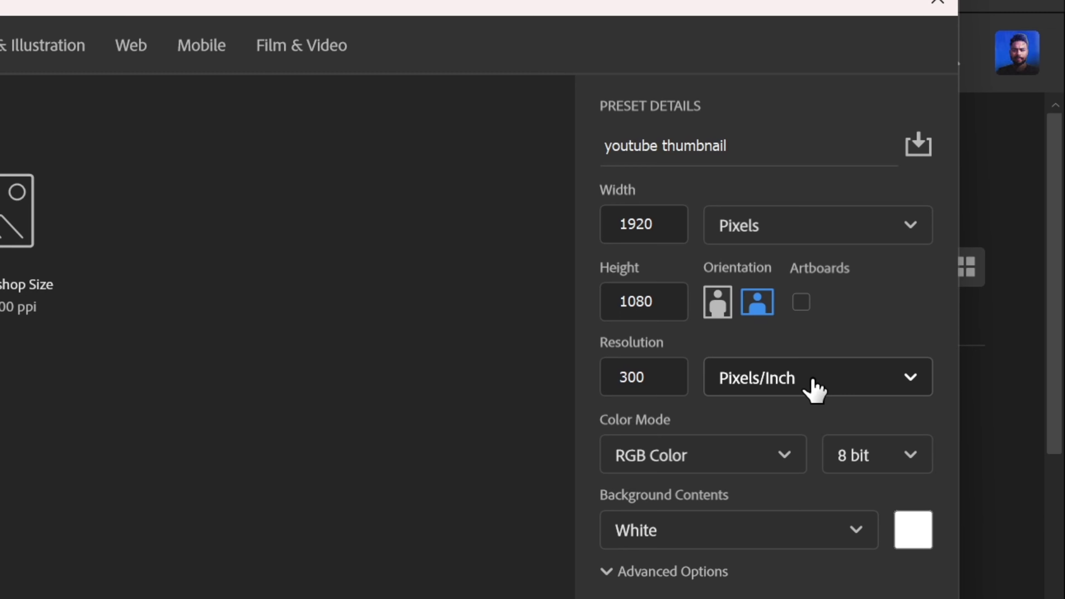
Step: Try a resolution of 72, set it back to 300, and keep Pixels/Inch as the resolution unit
drag(656, 375, 611, 376)
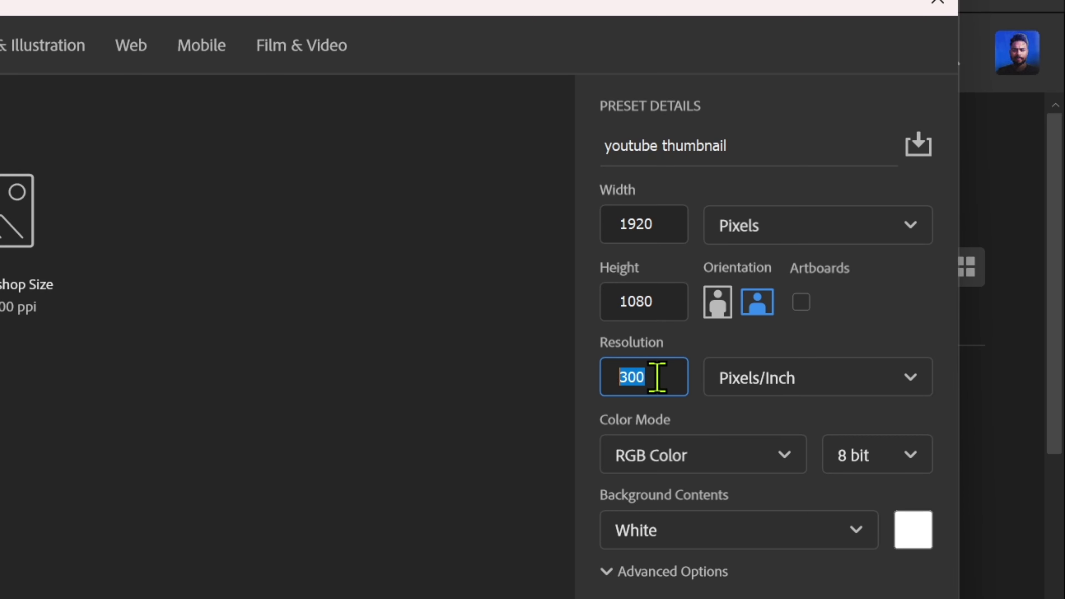
text(72)
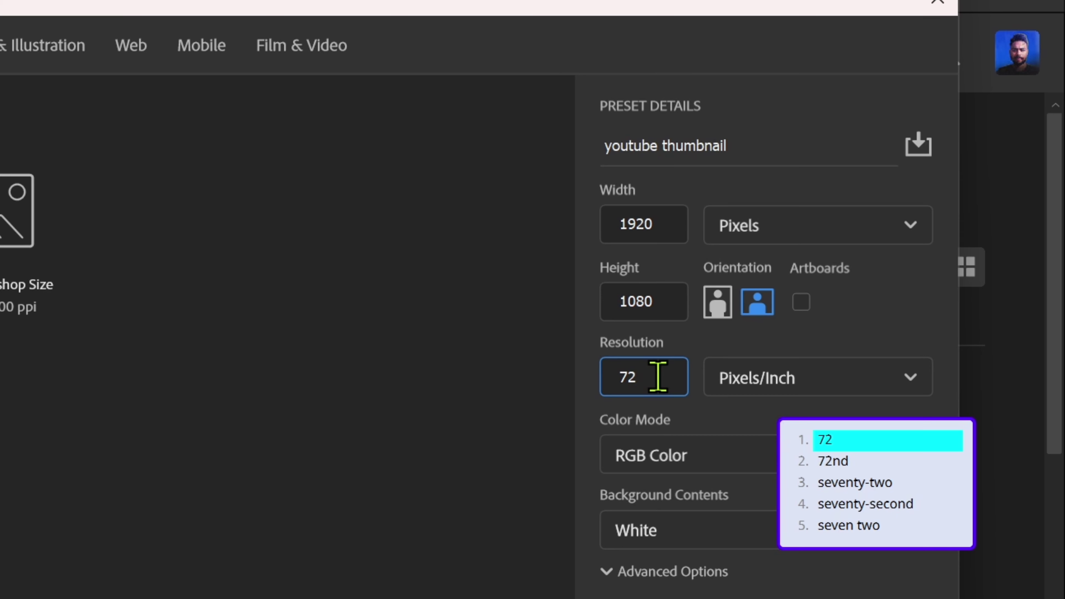
drag(658, 377, 608, 375)
text(3)
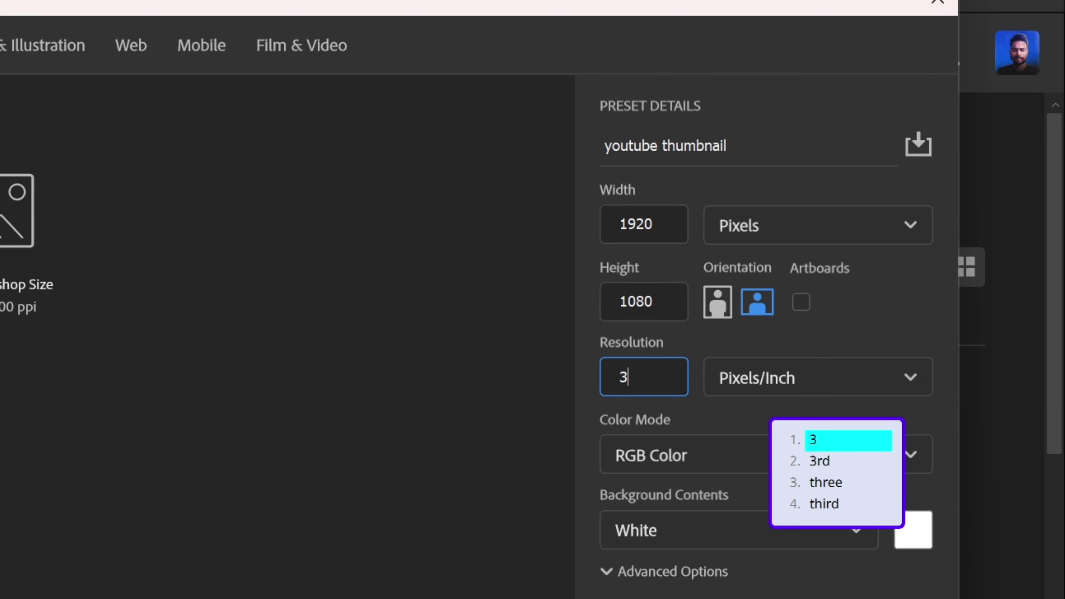
text(00)
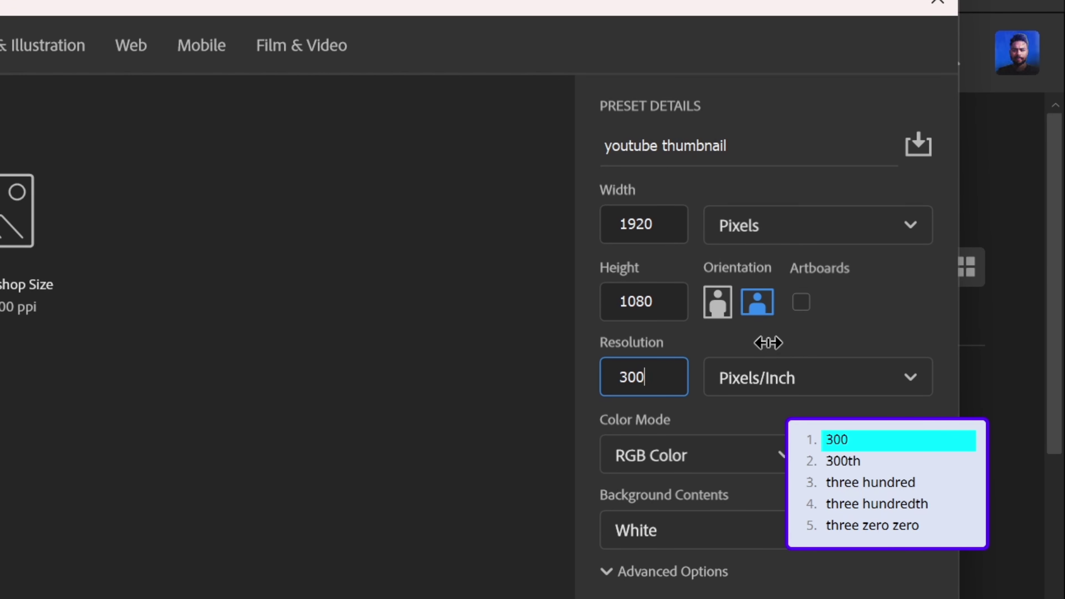
click(768, 343)
click(804, 380)
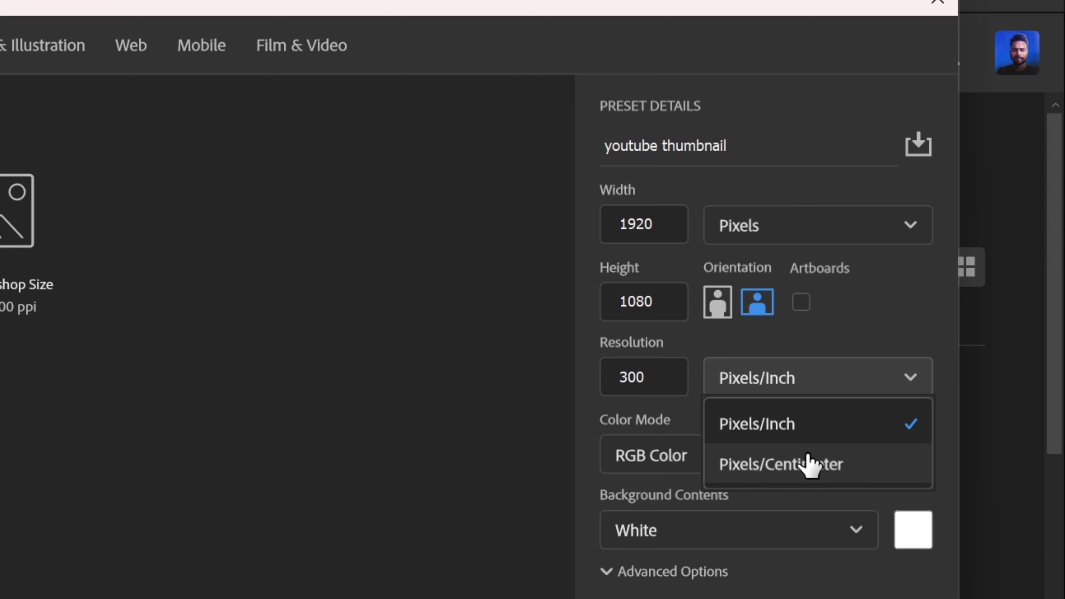
click(797, 423)
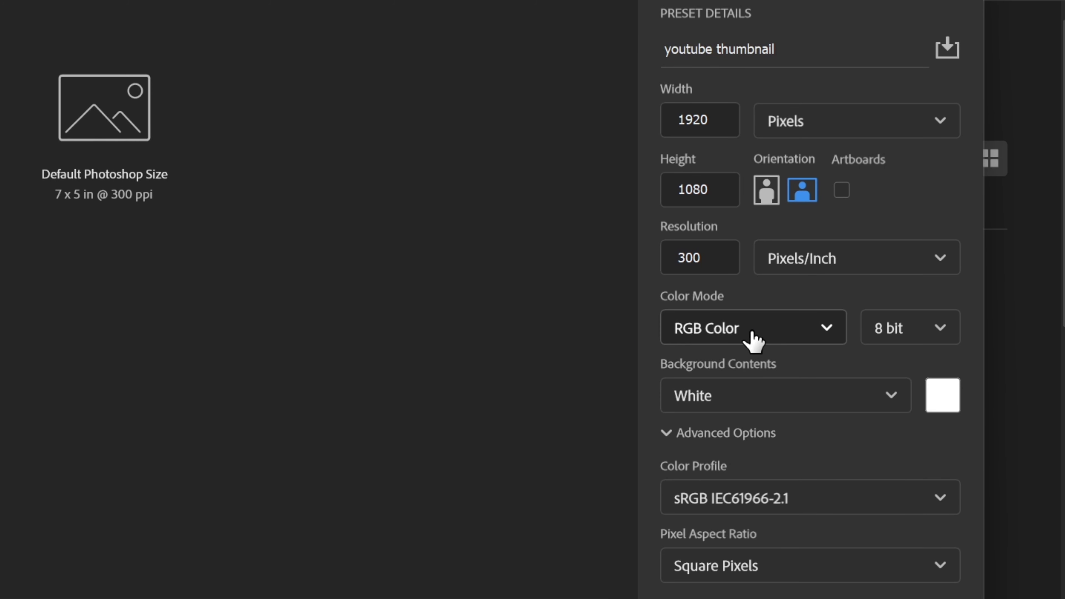
Step: Review the available color modes for the new document and set the color mode to CMYK Color
click(824, 334)
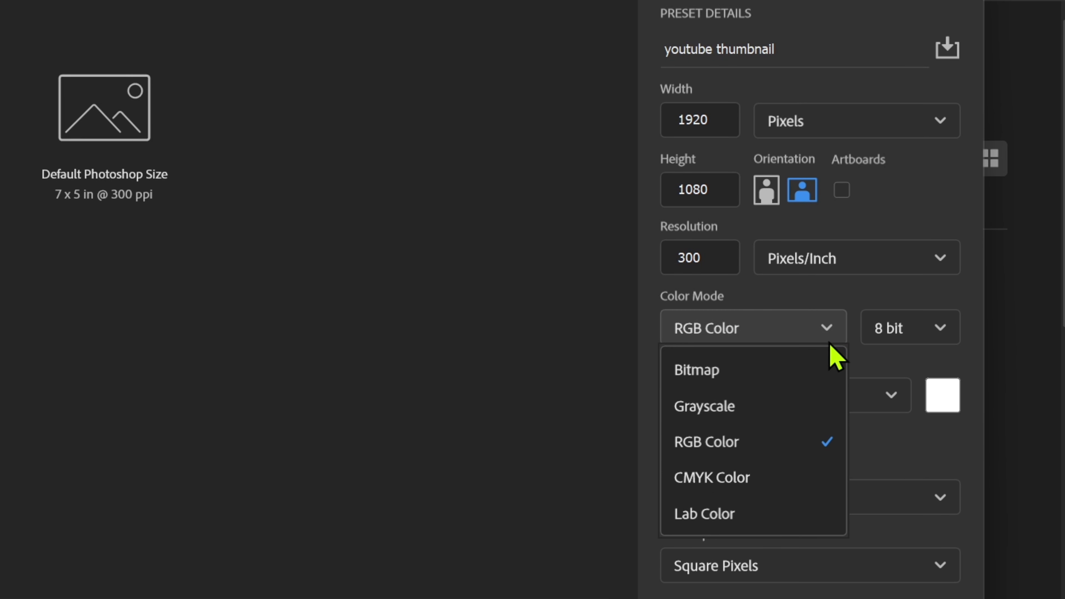
click(839, 333)
click(823, 335)
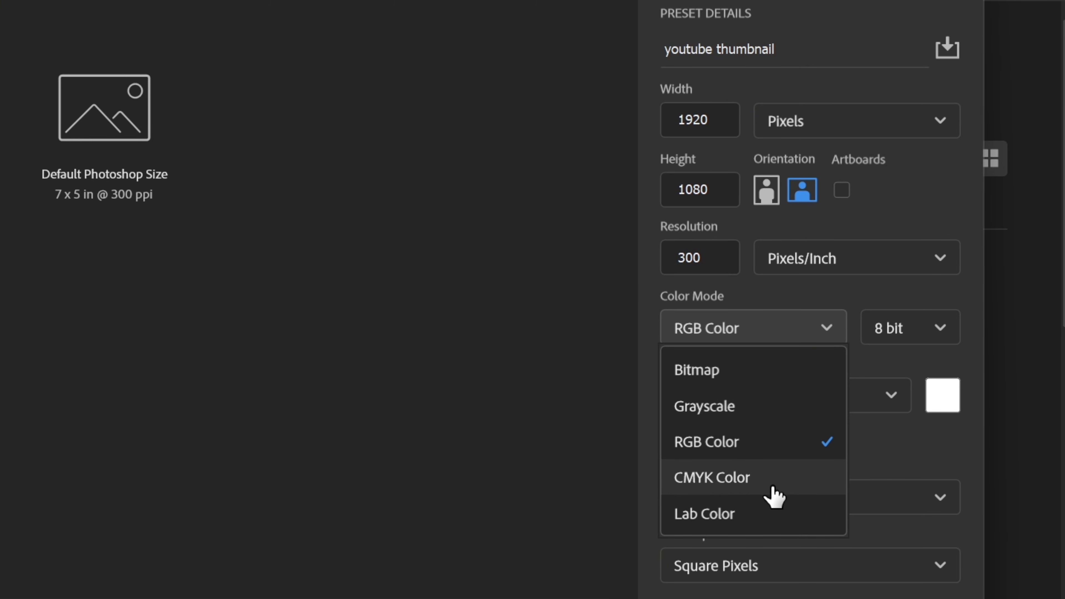
click(723, 333)
click(734, 334)
click(692, 480)
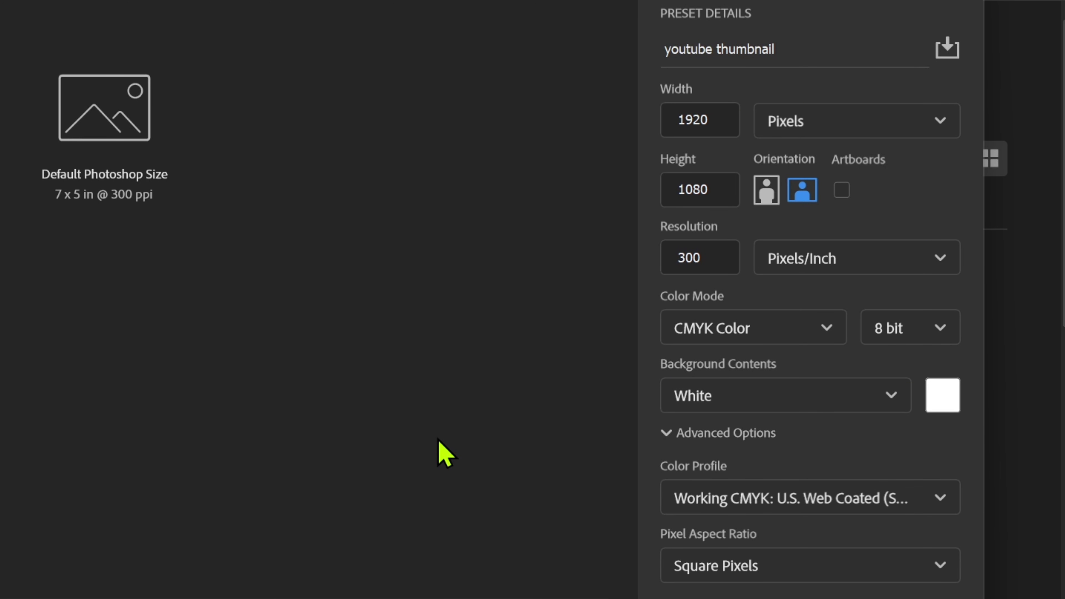
Step: Examine the color mode choices again, keeping CMYK Color for the new document
click(823, 340)
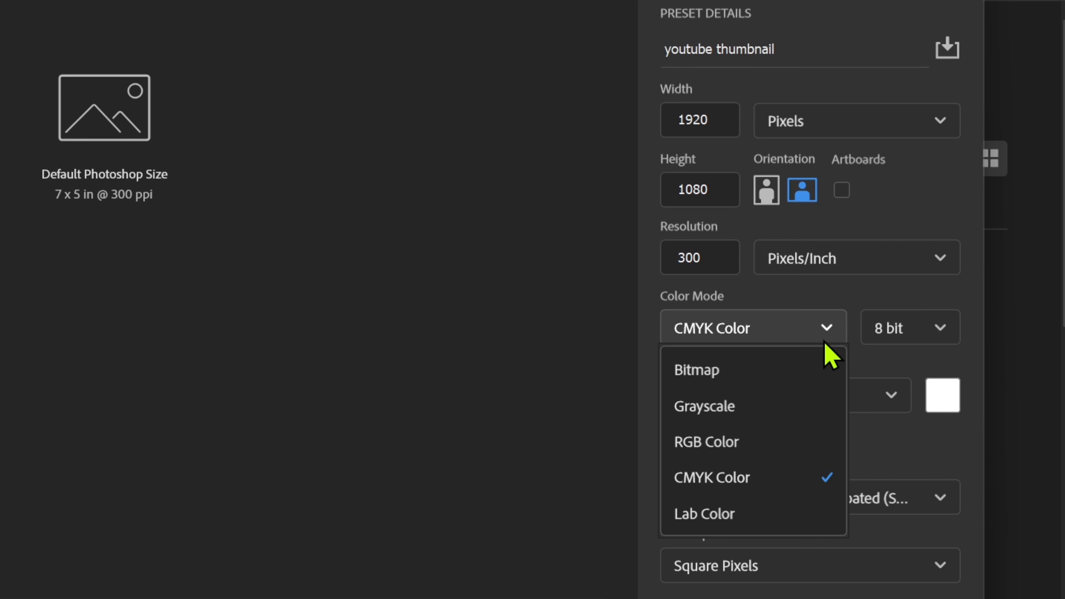
click(820, 334)
click(821, 335)
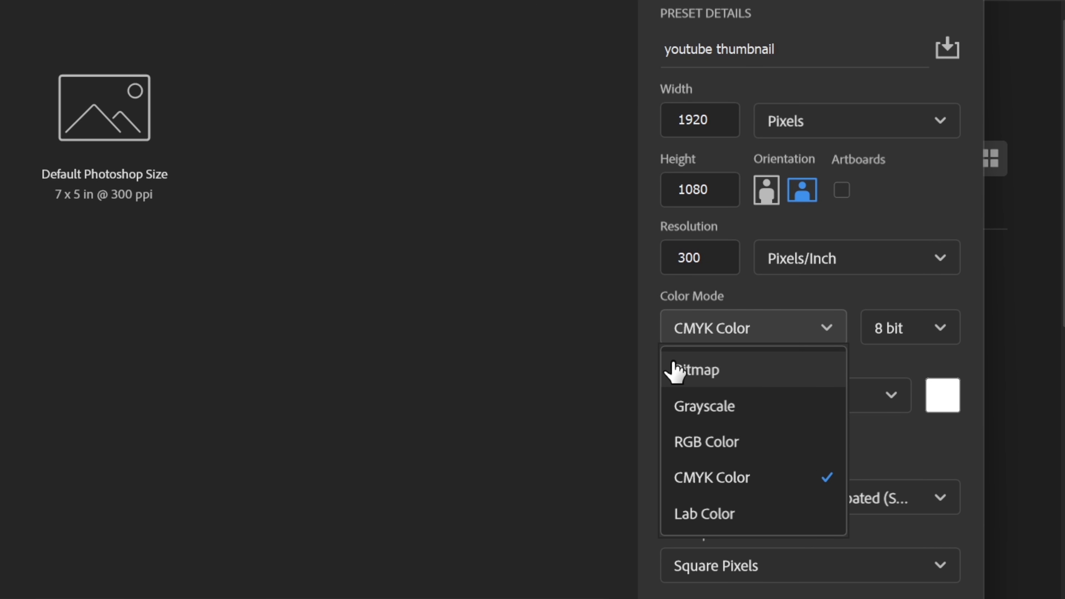
click(796, 338)
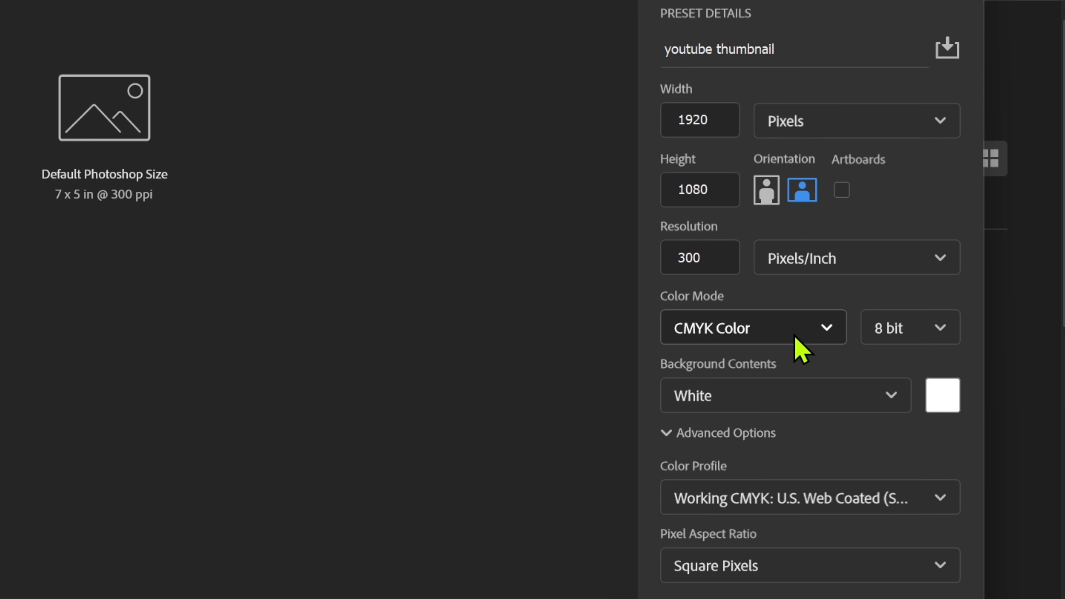
click(820, 333)
click(823, 335)
click(823, 333)
click(824, 335)
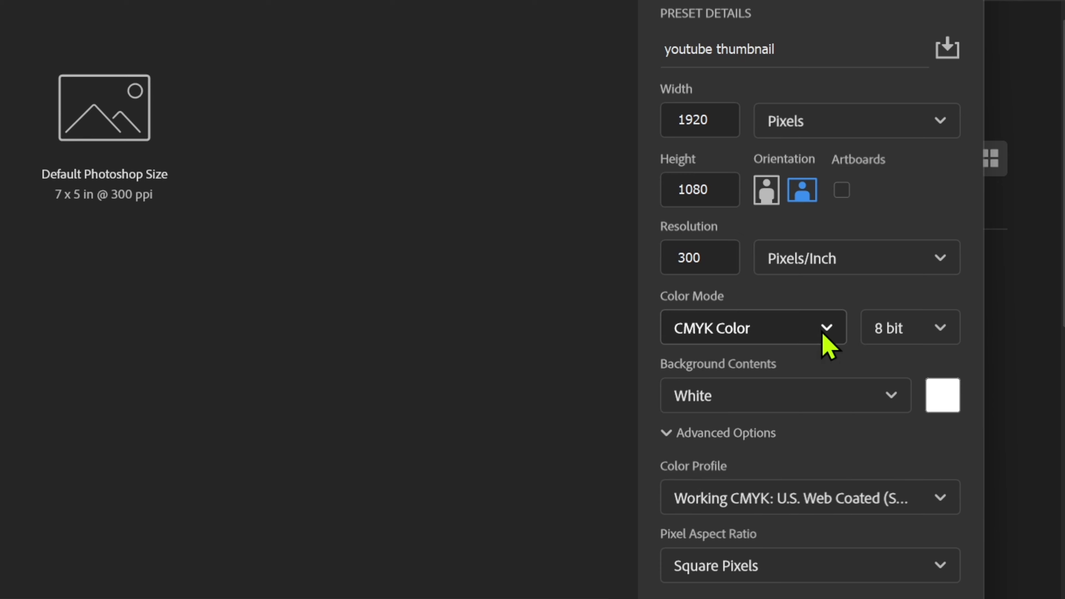
Step: Check the bit depths offered for the CMYK color mode, keeping 8 bit
click(905, 335)
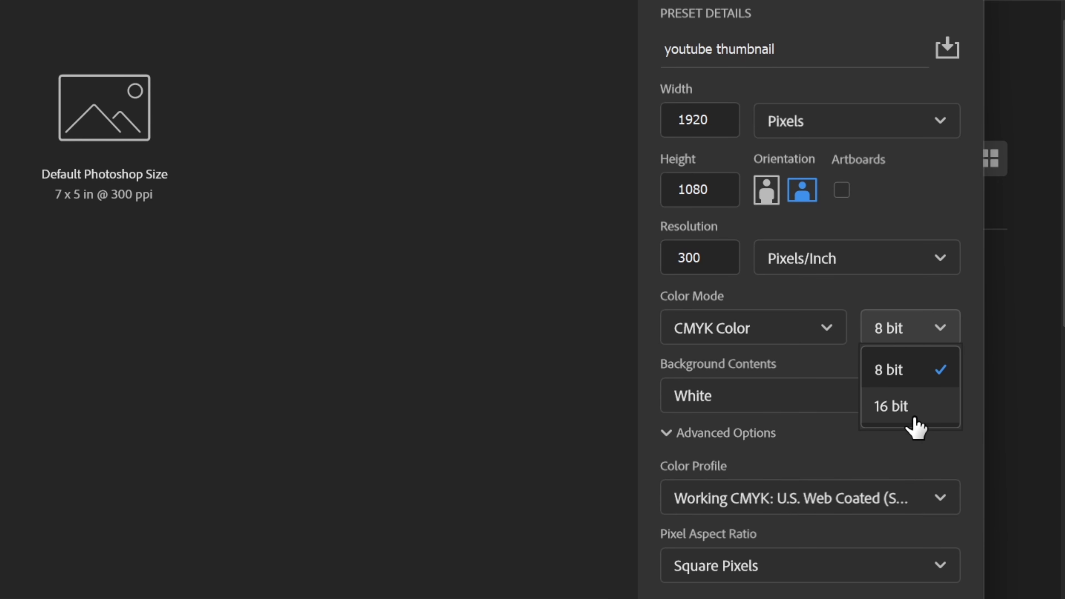
click(918, 335)
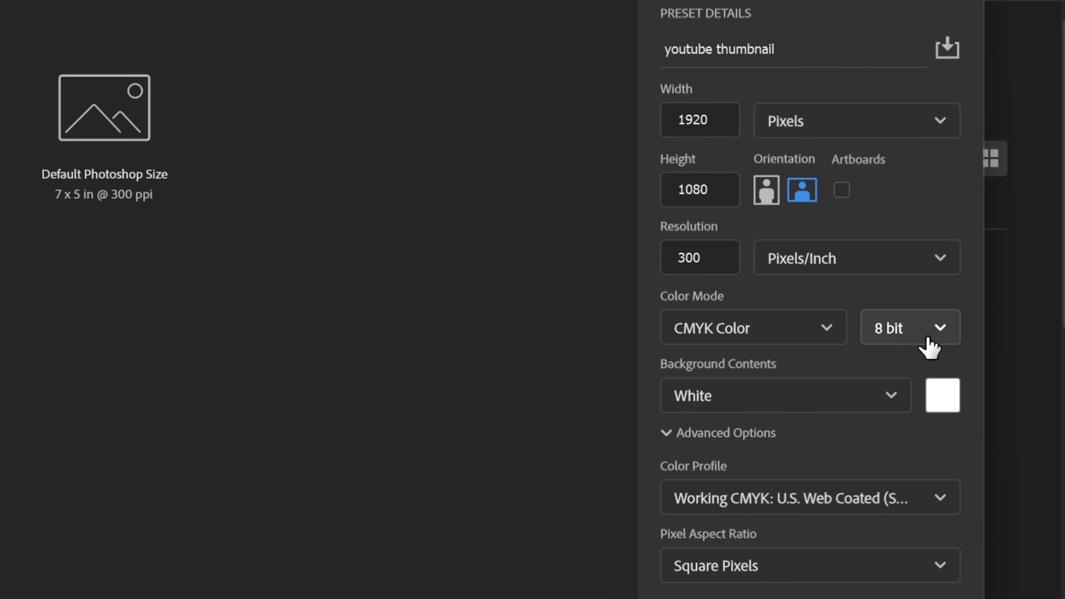
click(925, 345)
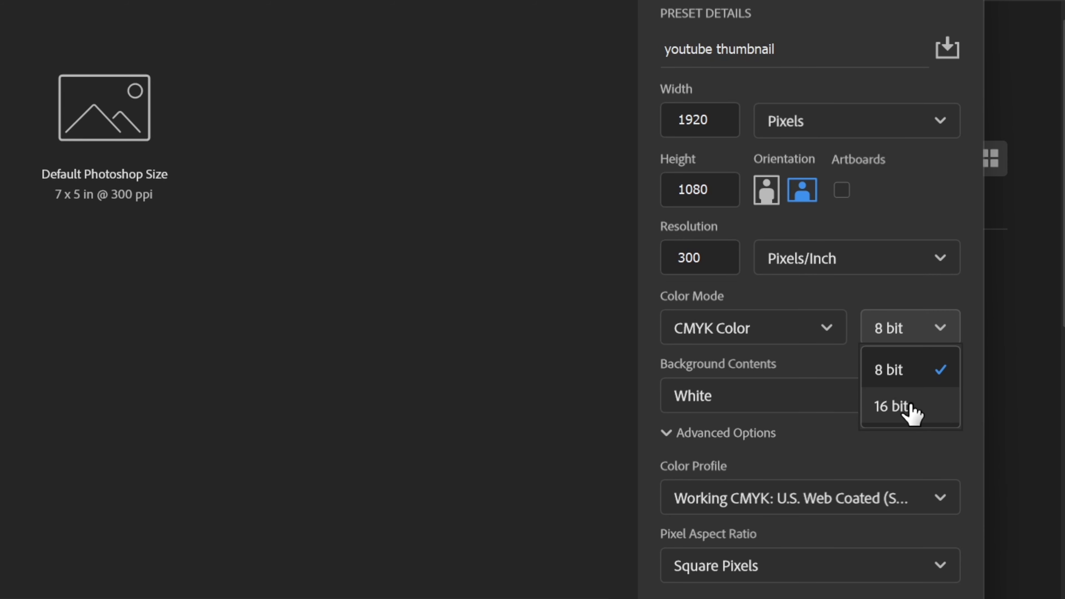
click(697, 465)
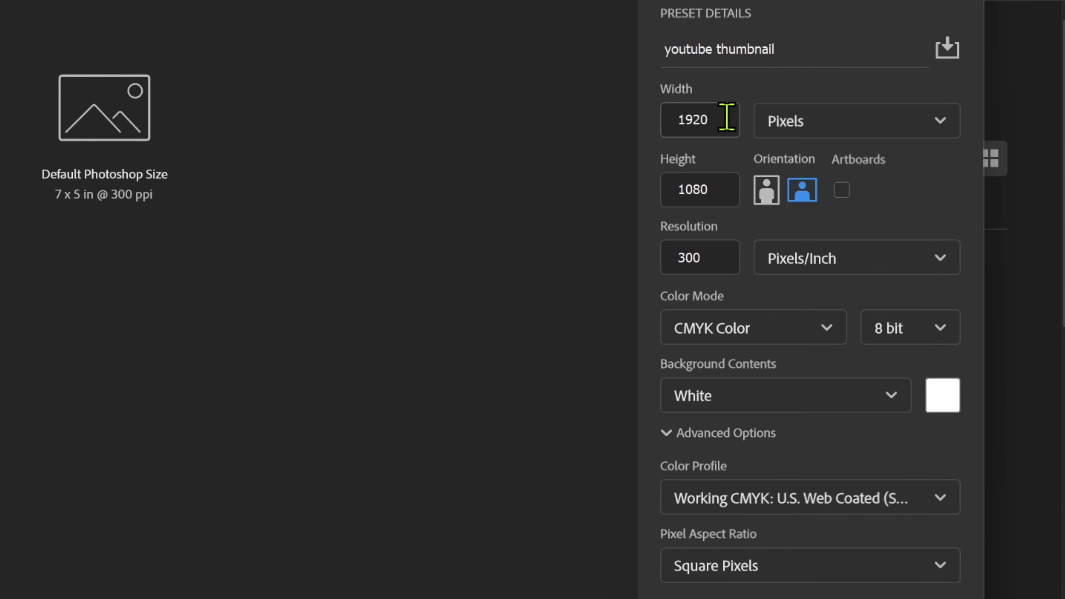
Step: Keep the width at 1920 pixels and create the "youtube thumbnail" document
click(713, 115)
click(714, 115)
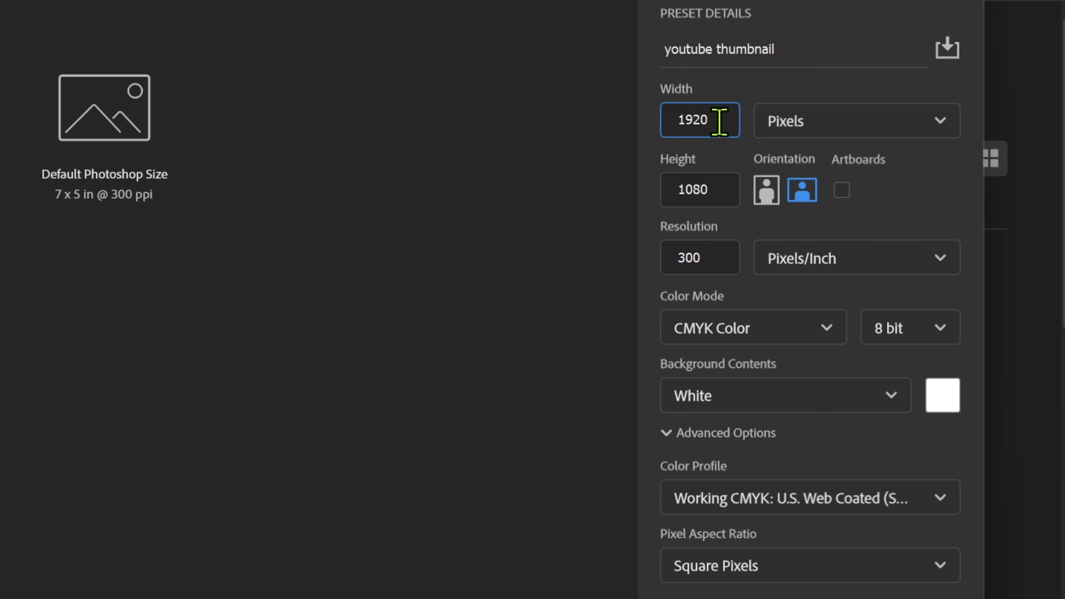
drag(719, 122, 679, 118)
click(394, 279)
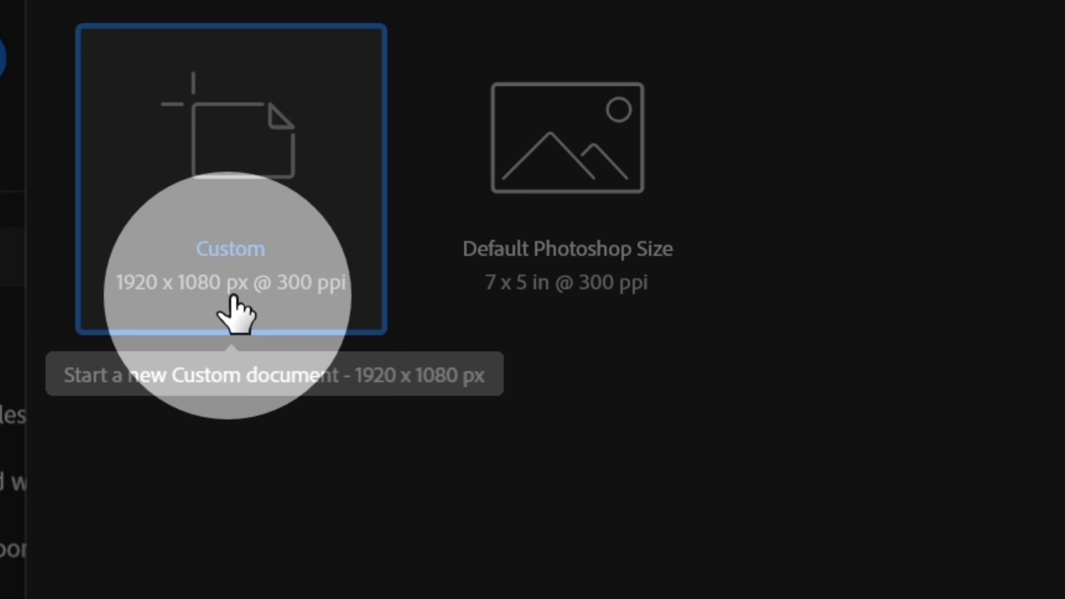
click(709, 117)
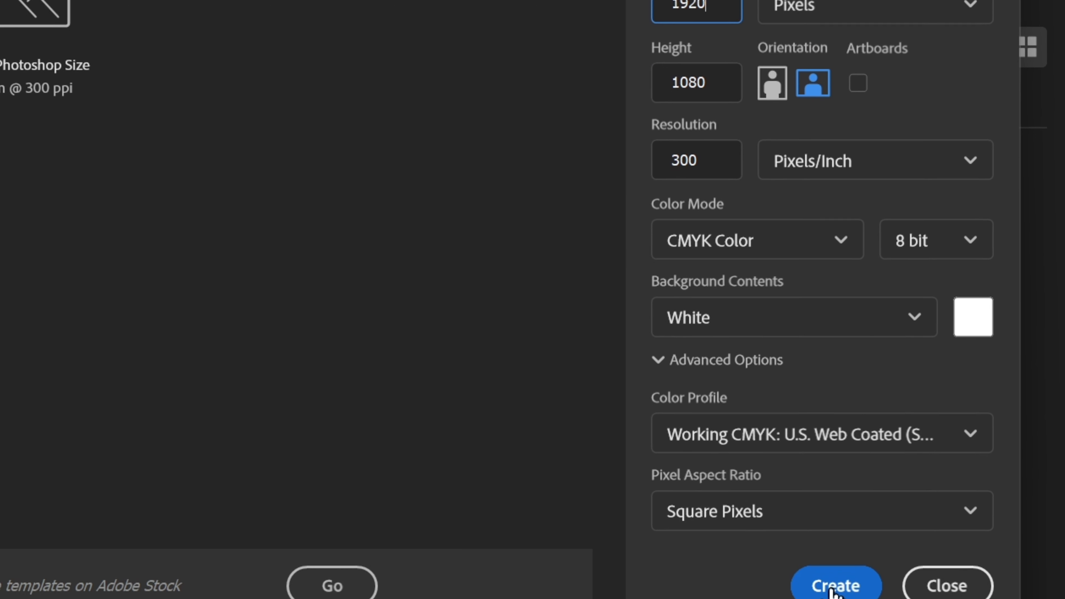
click(849, 524)
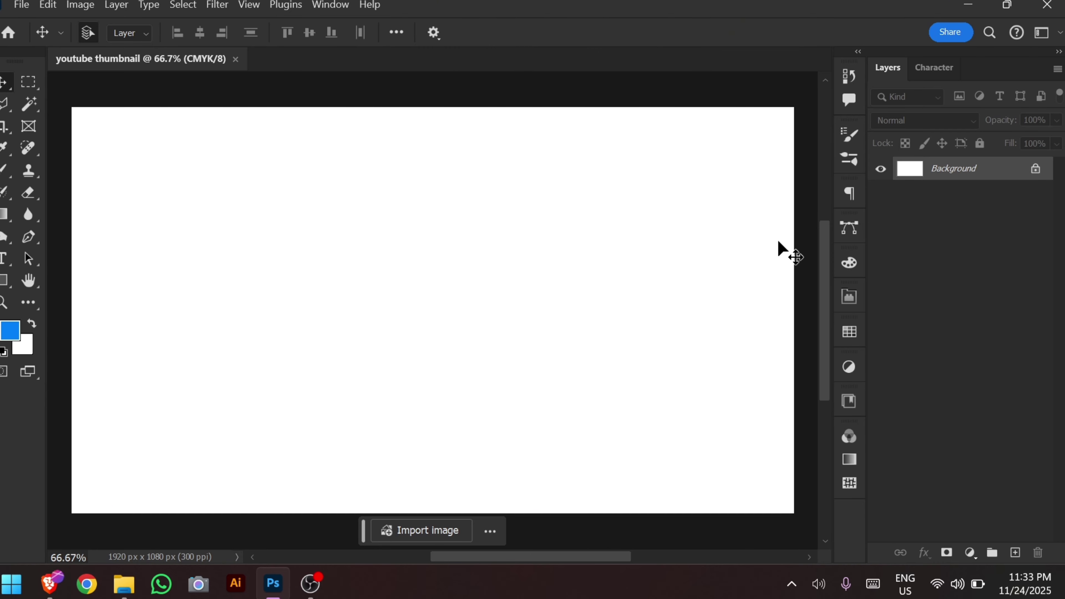
Step: Reorder the Layers tab behind Character and dock the Layers panel below the Character panel
scroll(654, 227, down, 2)
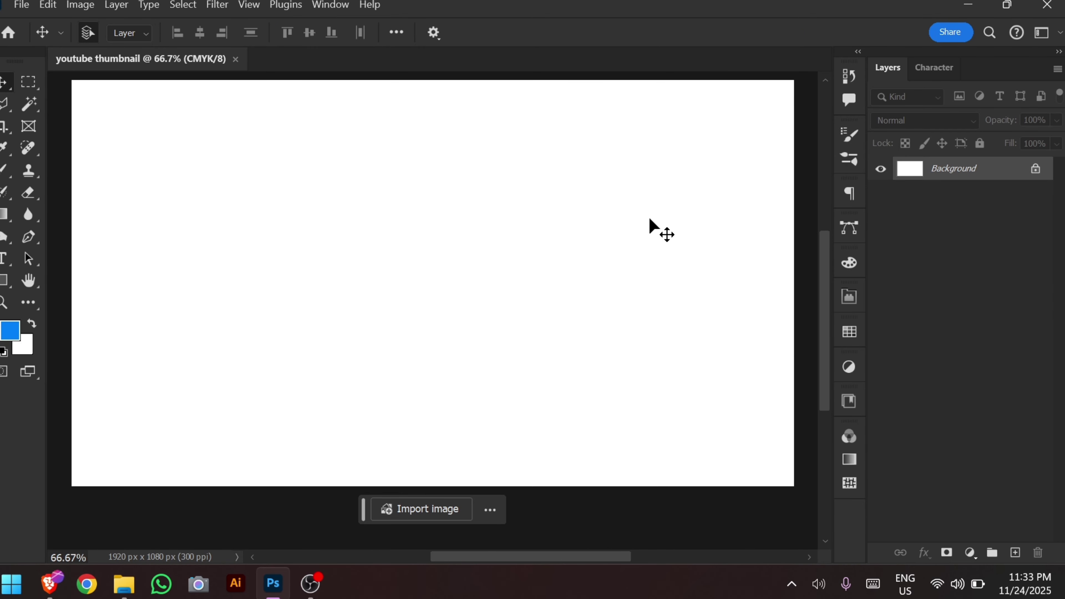
scroll(649, 219, up, 1)
scroll(648, 219, up, 1)
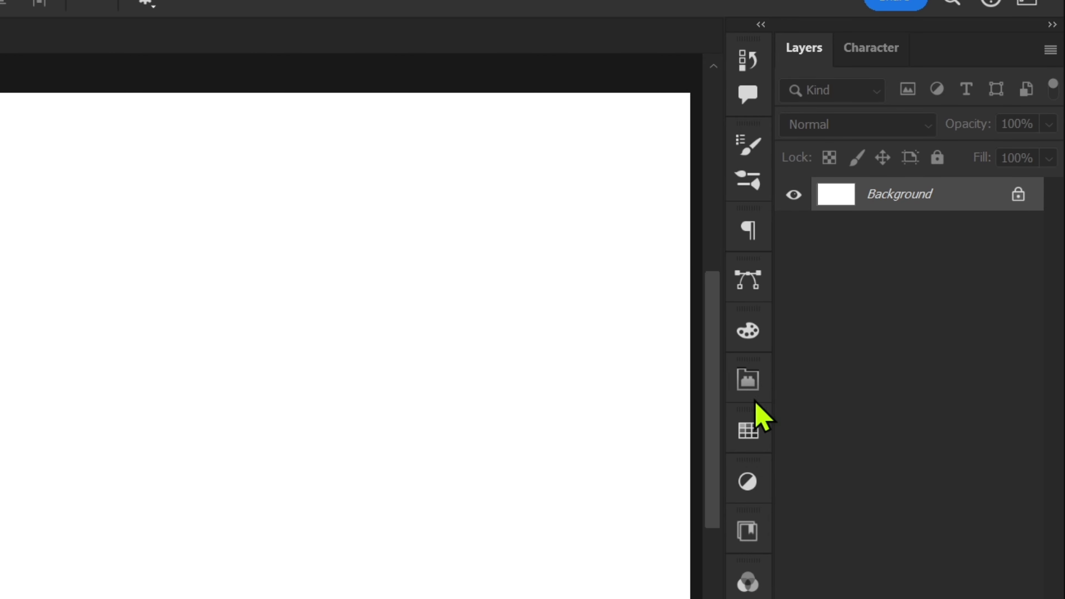
drag(822, 55, 796, 52)
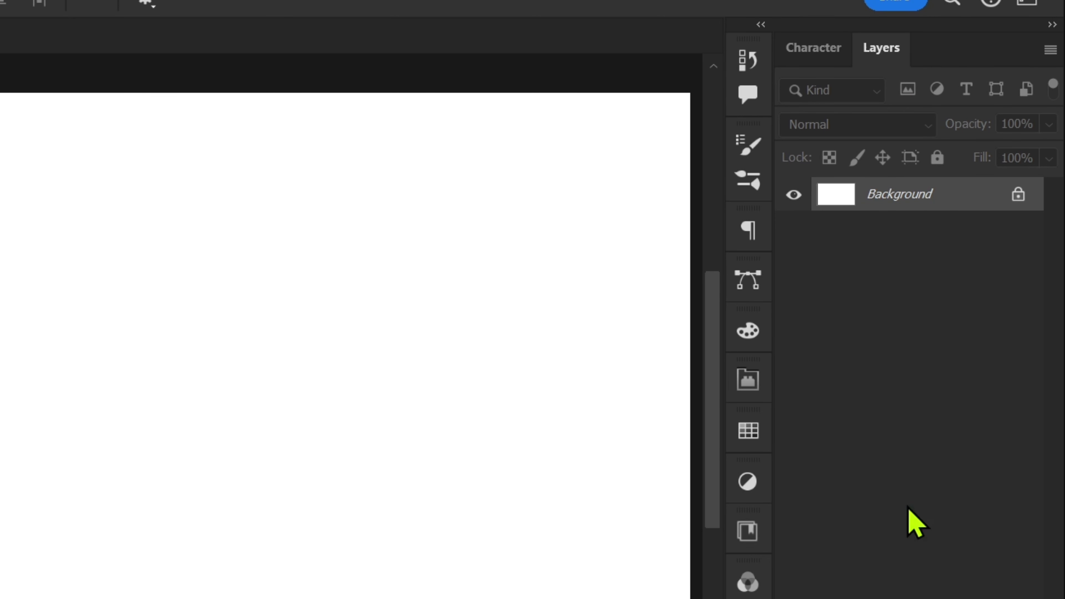
drag(849, 48, 863, 341)
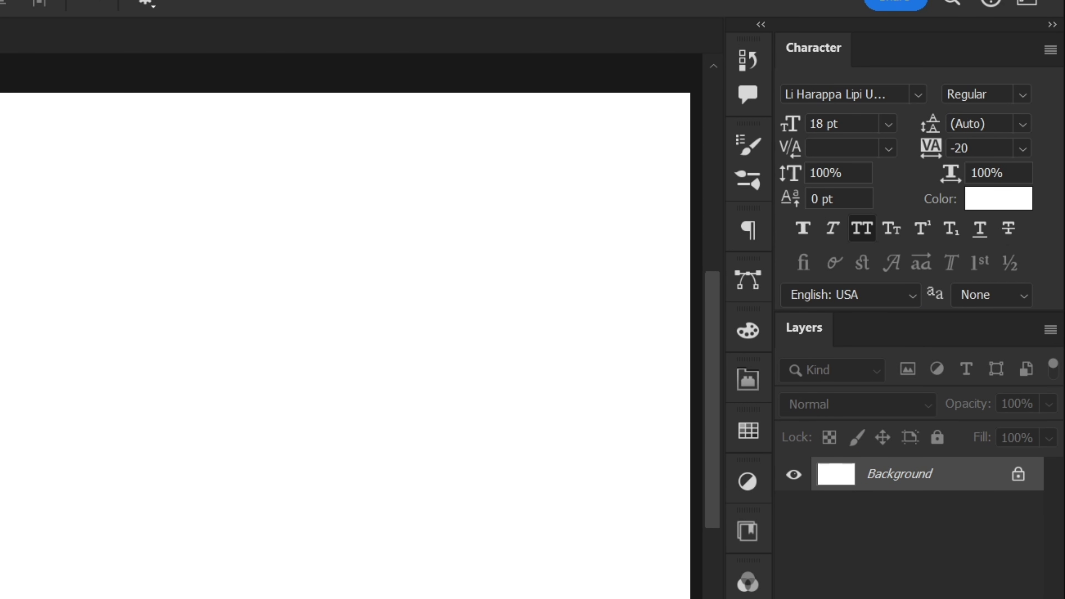
Step: Group the Adjustments panel icon with Paragraph, and put Layers back as a tab ahead of Character
drag(857, 591, 744, 580)
mouse_move(750, 455)
mouse_down()
mouse_move(857, 508)
mouse_move(791, 471)
mouse_move(760, 433)
mouse_move(761, 449)
mouse_up()
mouse_move(757, 487)
mouse_down()
mouse_move(856, 504)
mouse_move(806, 482)
mouse_move(767, 483)
mouse_up()
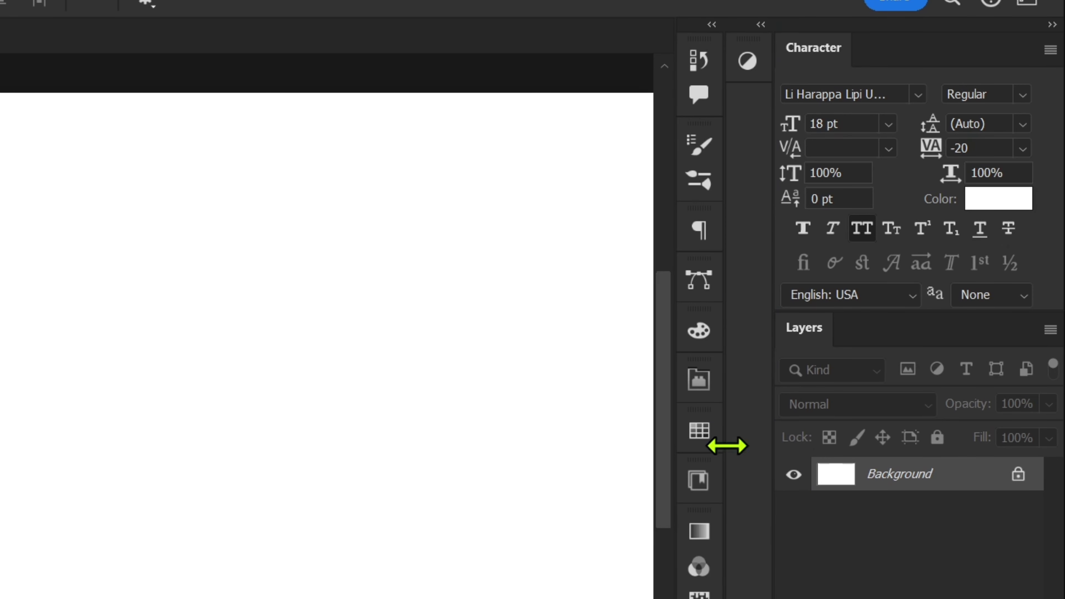
drag(746, 53, 710, 228)
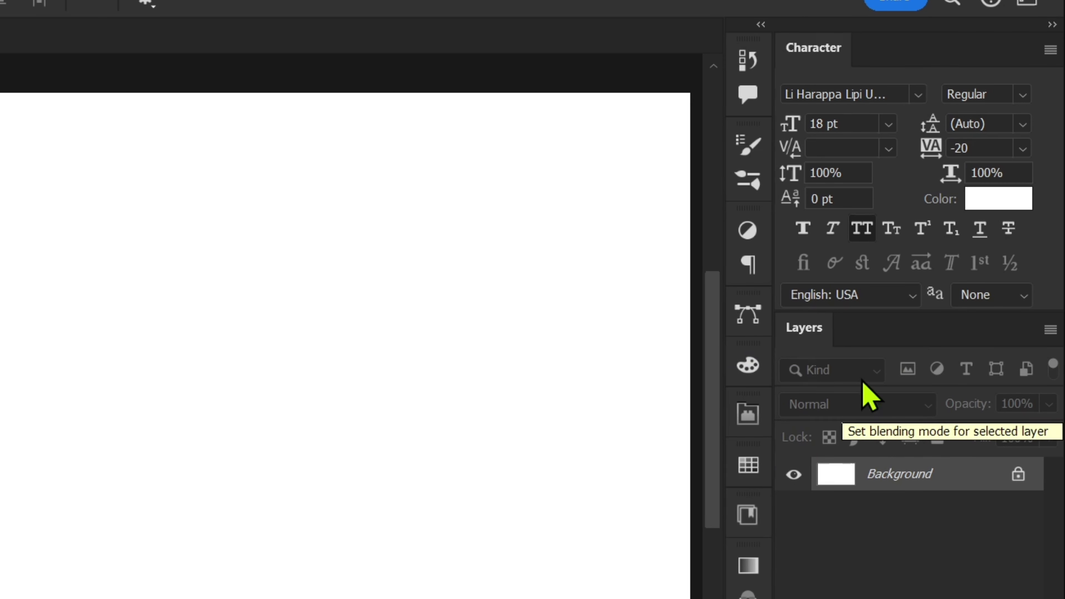
drag(815, 336, 801, 51)
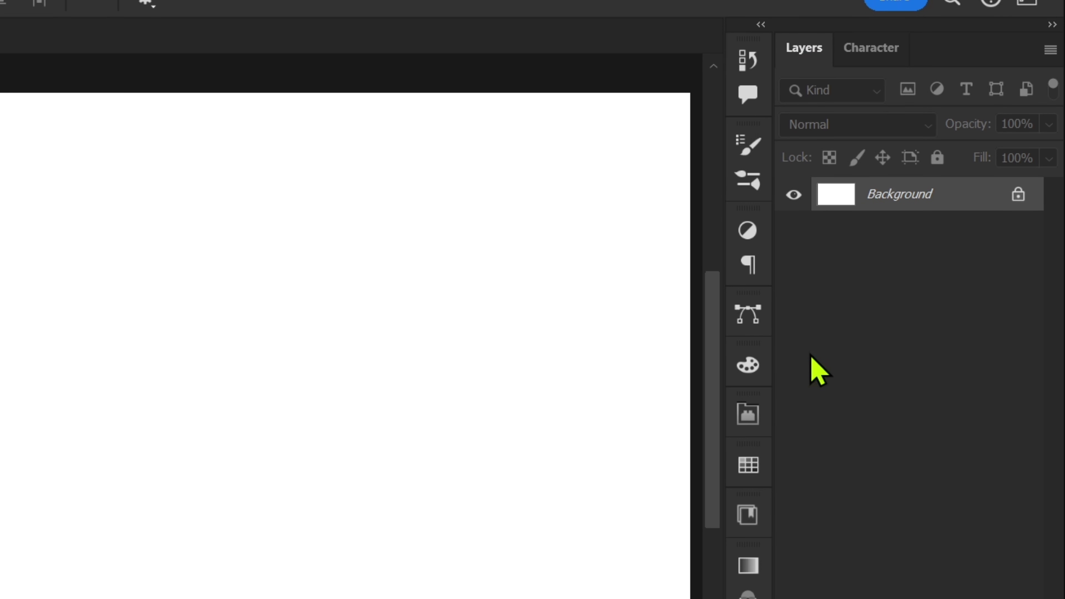
Step: Try the Comments panel as a tab beside Character, and group its icon with the brush panels
drag(765, 93, 925, 67)
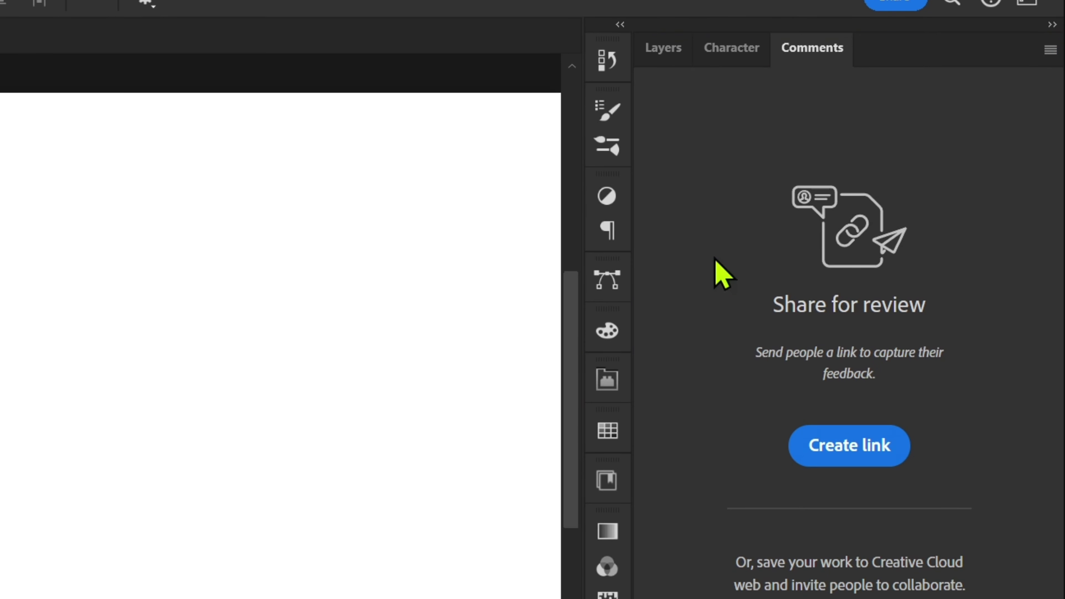
click(753, 59)
click(820, 54)
click(843, 54)
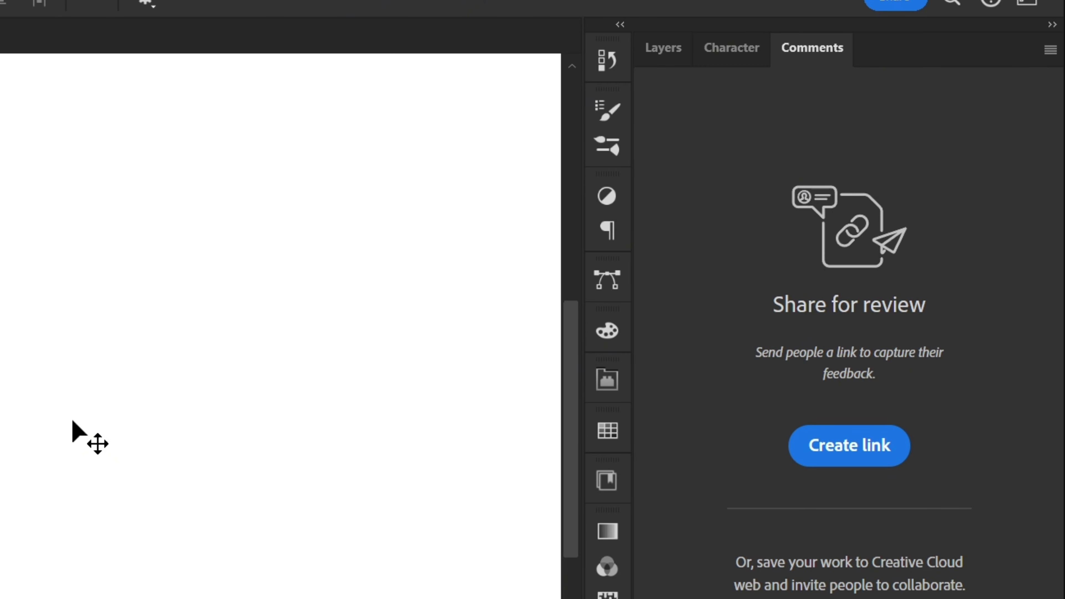
drag(838, 53, 618, 101)
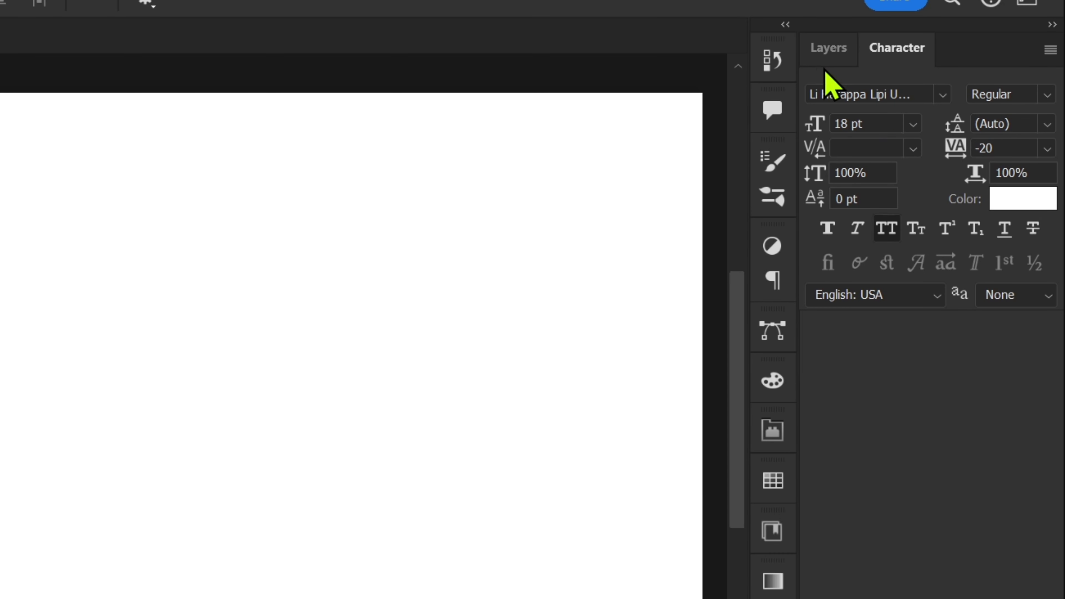
drag(774, 110, 946, 67)
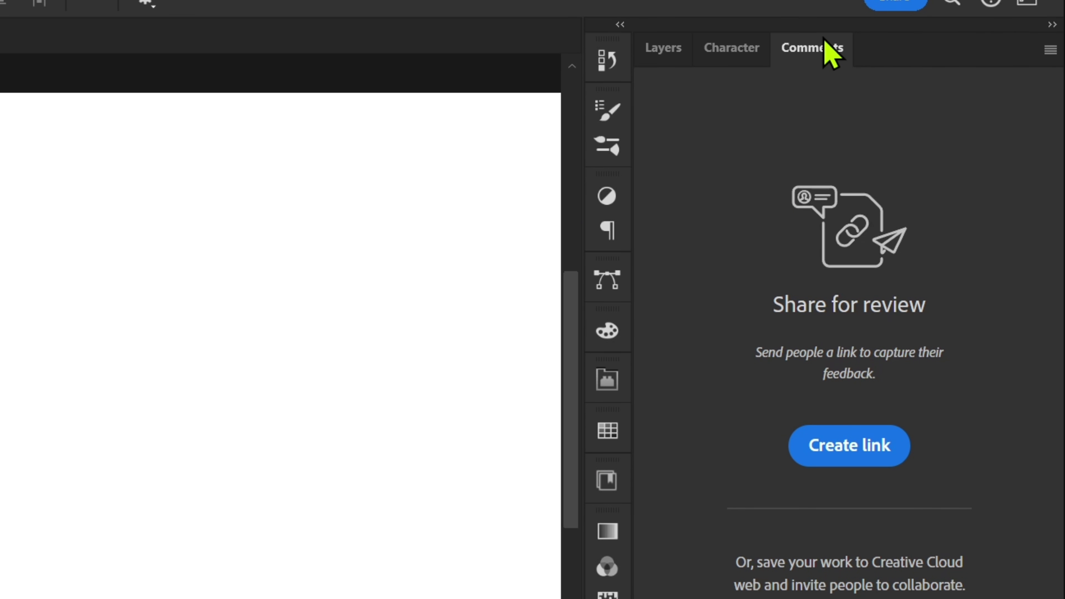
drag(823, 38, 596, 167)
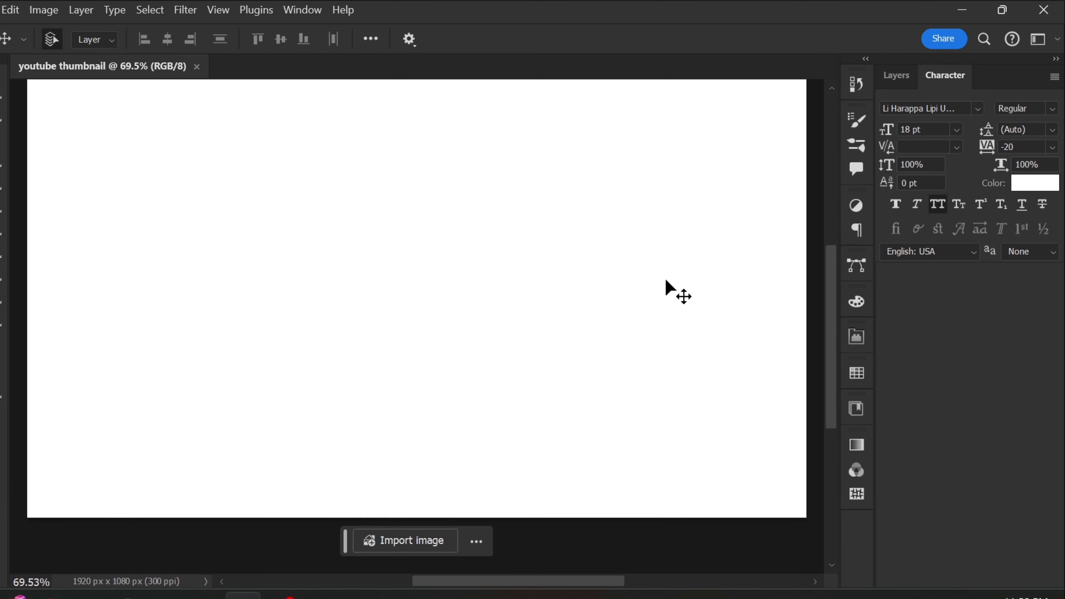
Step: Switch between the Layers and Character panels, ending on Layers, and narrow the panel group
click(896, 76)
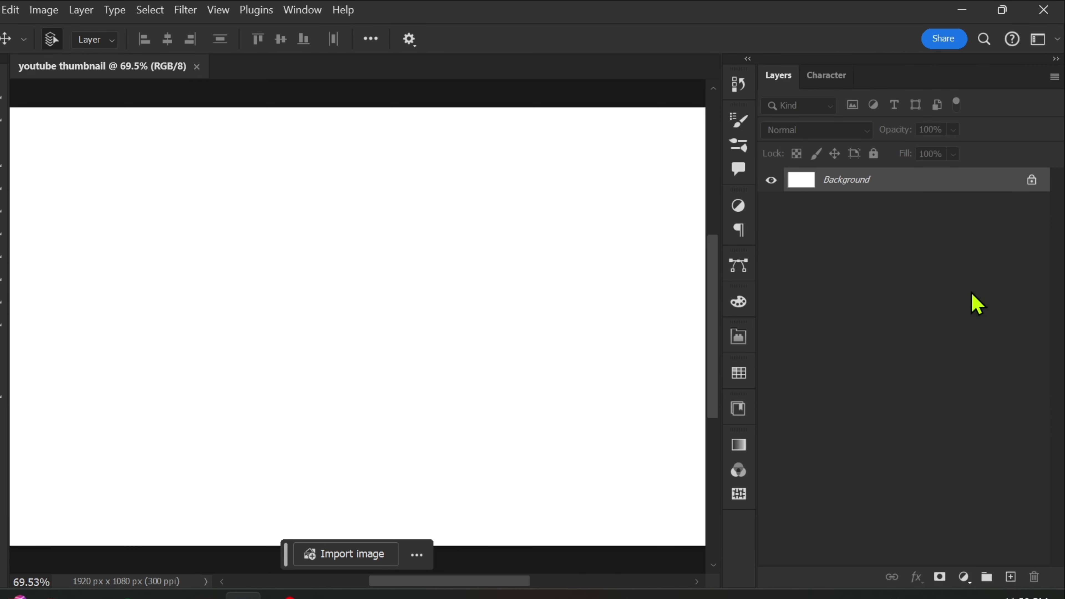
click(830, 81)
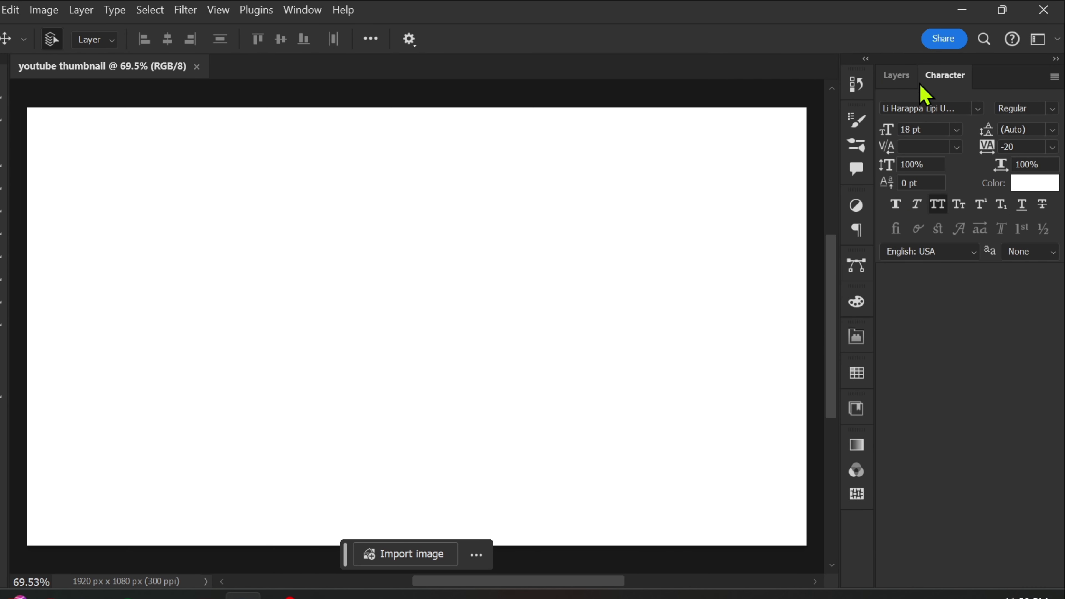
click(900, 79)
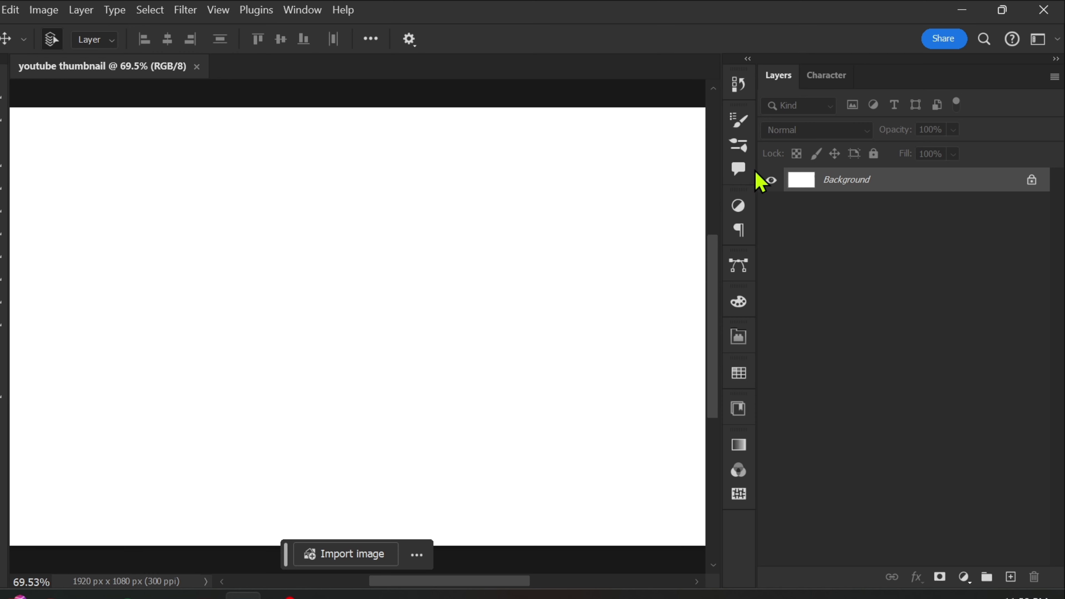
drag(756, 167, 1057, 160)
drag(953, 165, 1056, 398)
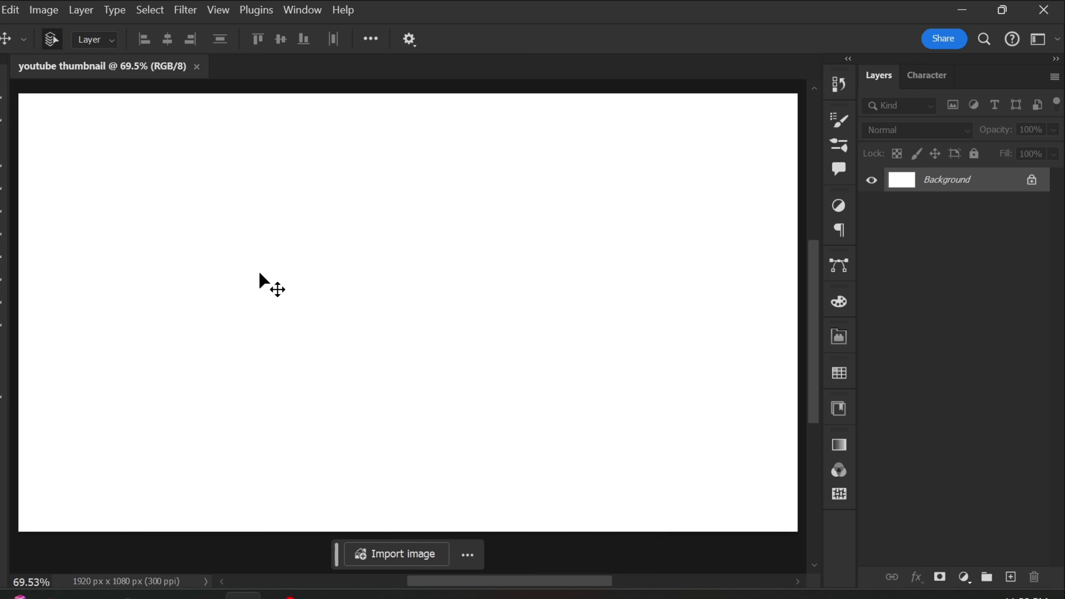
Step: Switch the tools to a single-column layout
scroll(259, 278, up, 2)
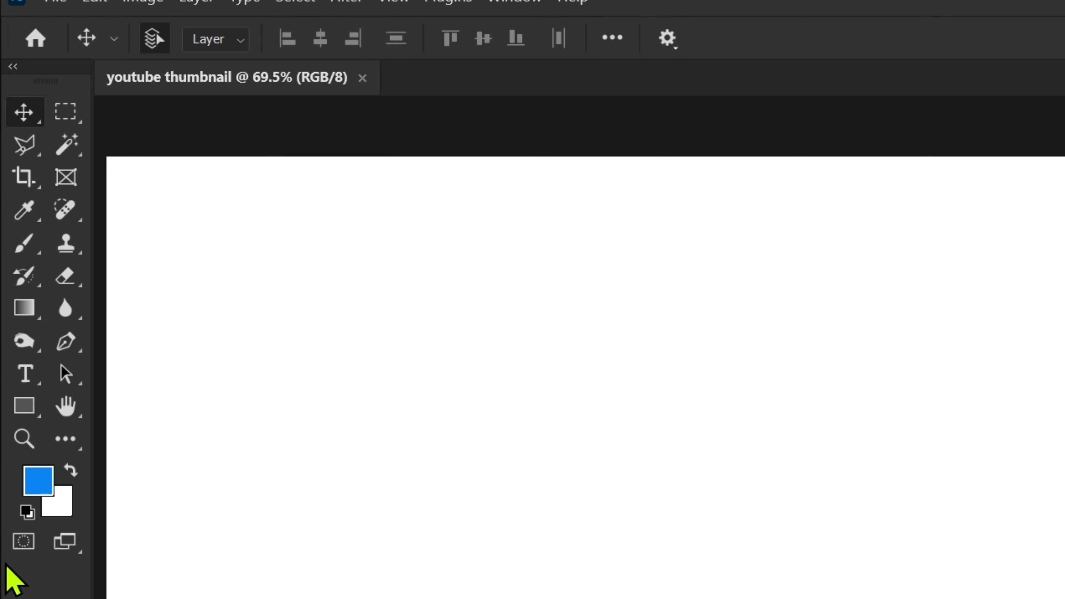
click(12, 67)
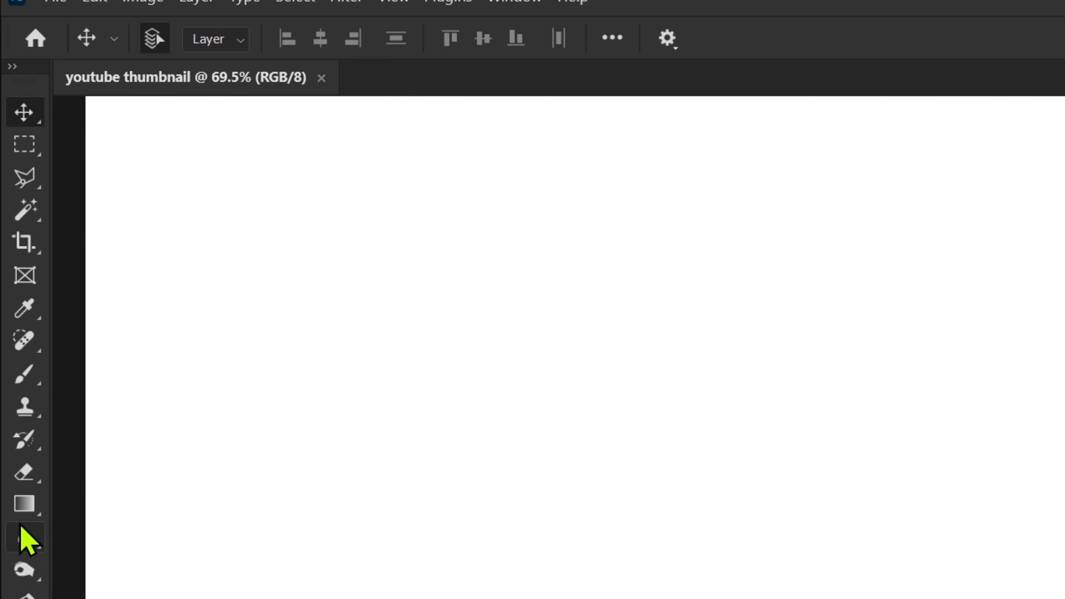
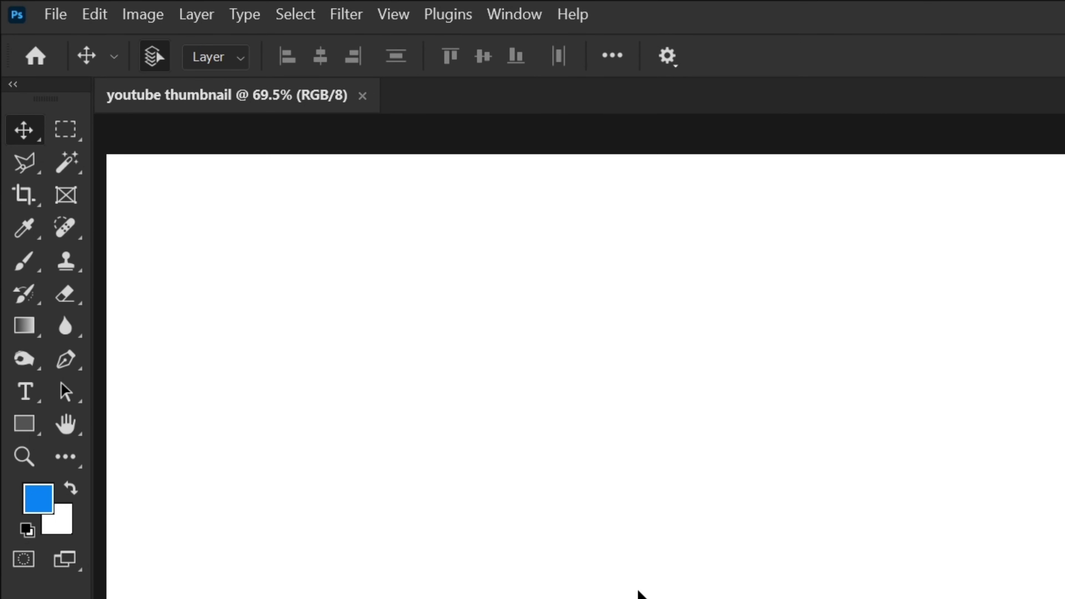
drag(932, 381, 654, 508)
click(1035, 419)
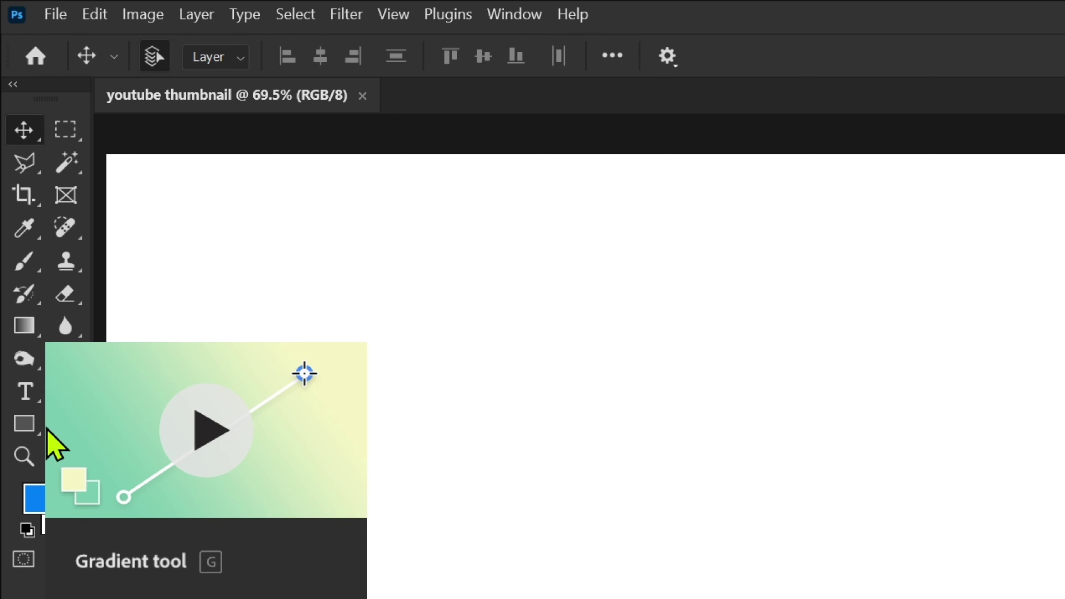
Step: Draw a blue rectangle shape about 636 px wide and 576 px high on the canvas with the Rectangle tool
click(26, 423)
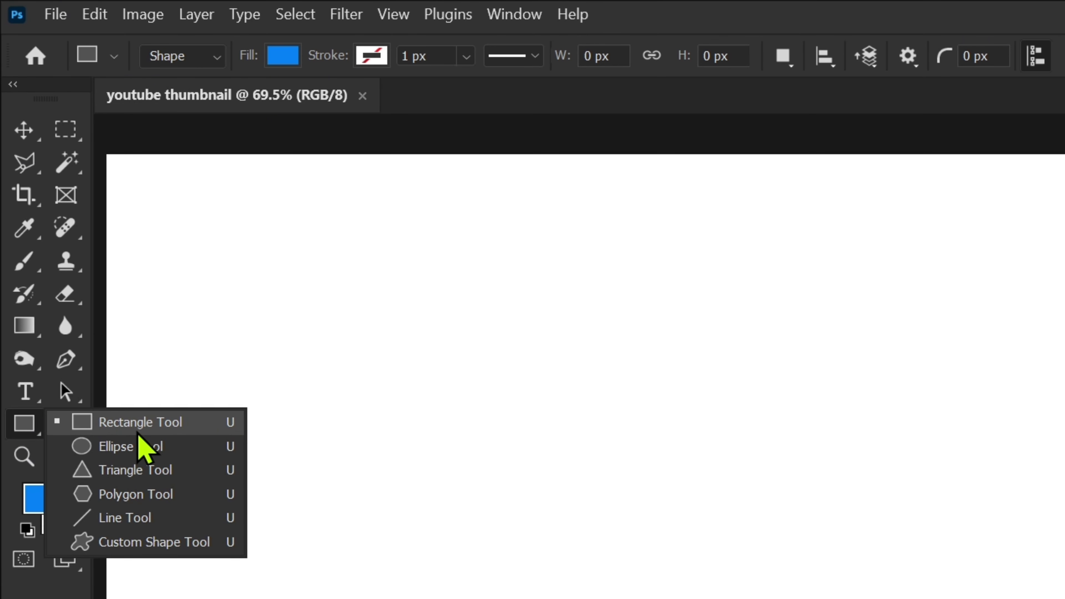
click(145, 424)
drag(285, 269, 656, 598)
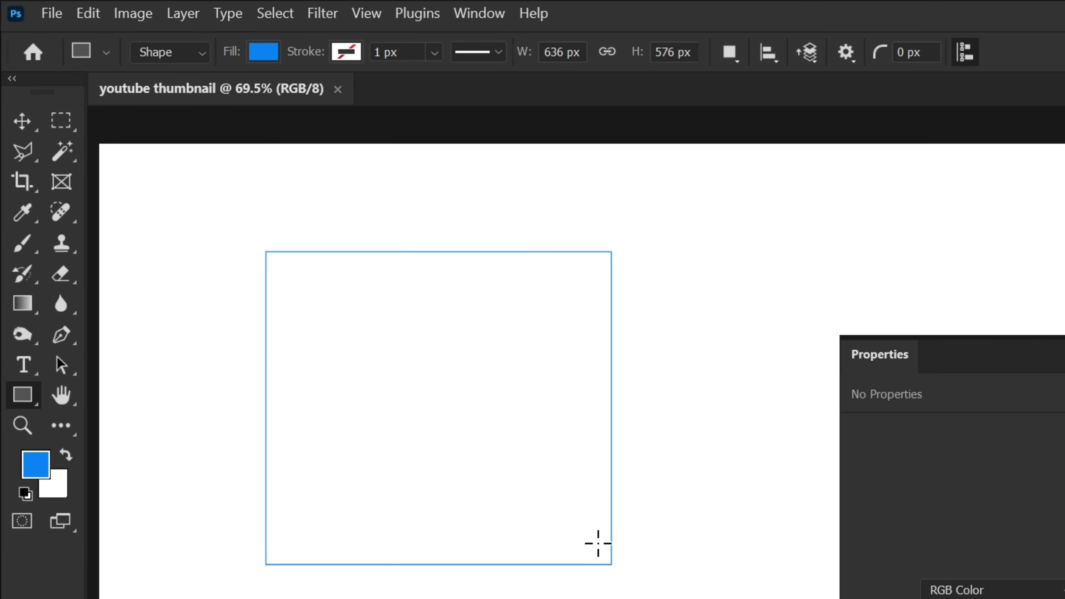
Step: Deselect the rectangle with the Move tool, collapse the Properties panel, and move the rectangle near the canvas's upper-left corner
click(24, 131)
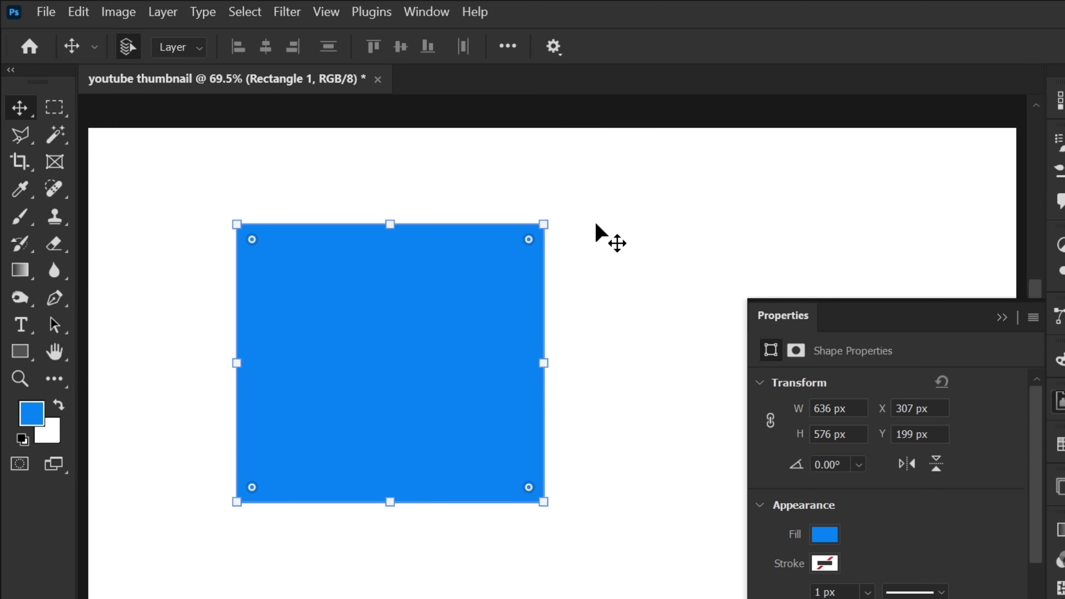
click(595, 226)
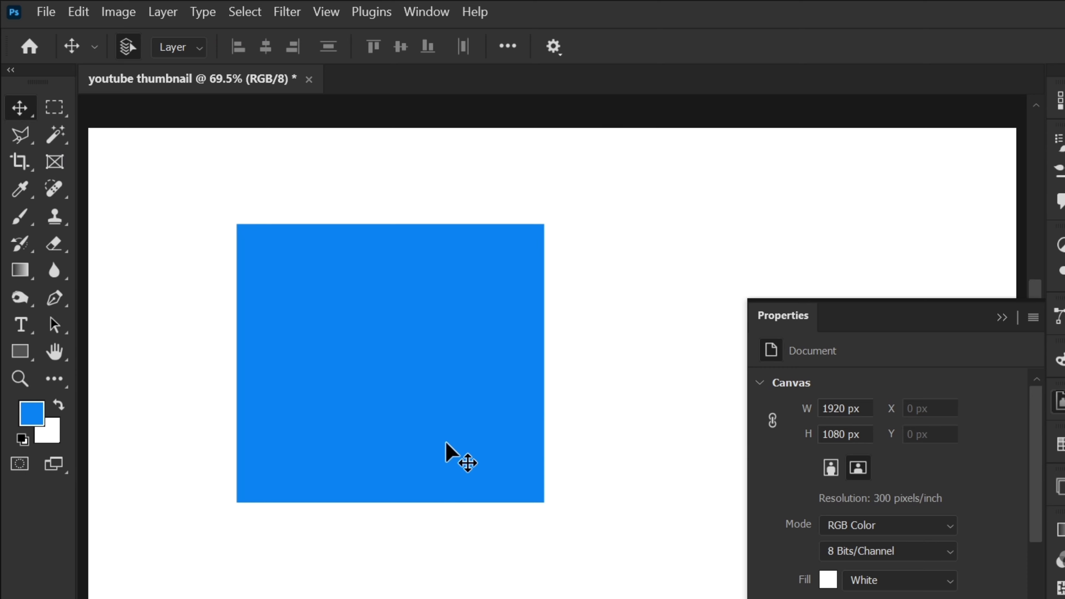
click(1002, 318)
drag(401, 335, 584, 365)
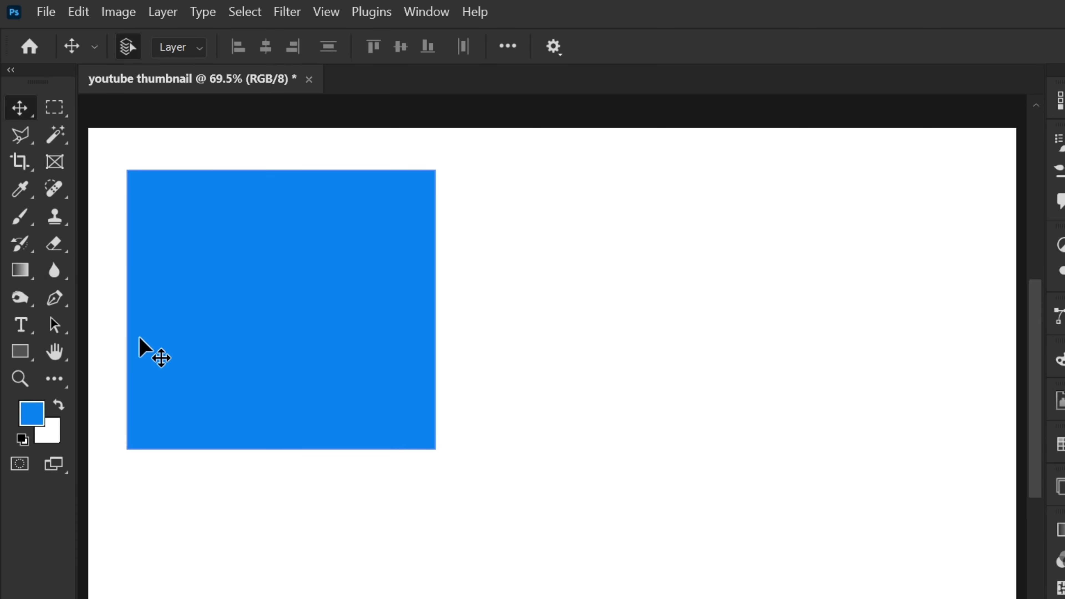
Step: Try to use the Blur tool on the blank canvas with no layer selected, and dismiss the alert
click(54, 270)
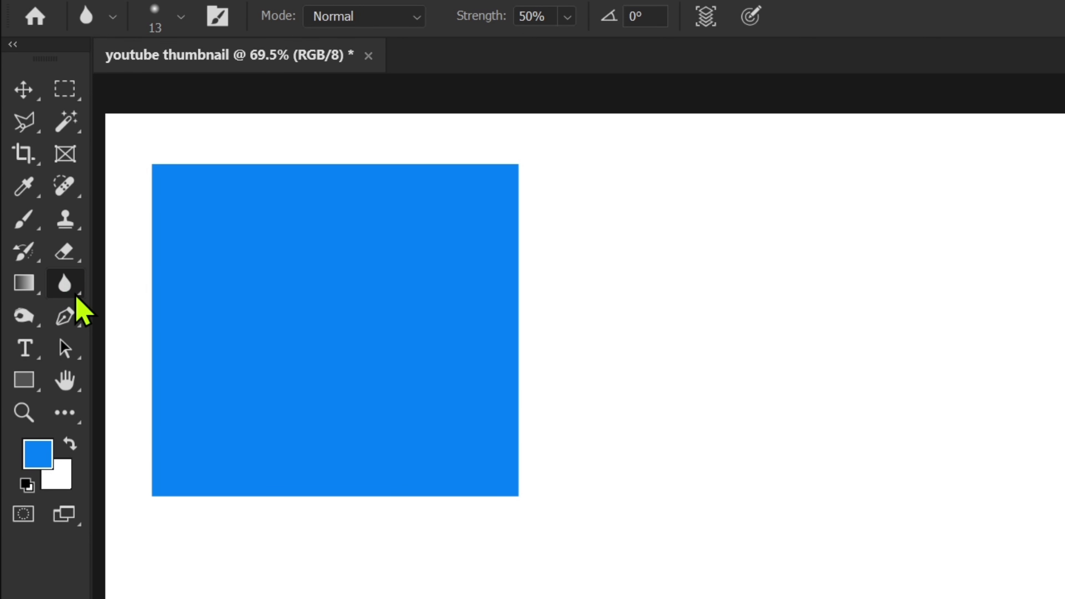
right_click(73, 294)
click(71, 291)
click(785, 328)
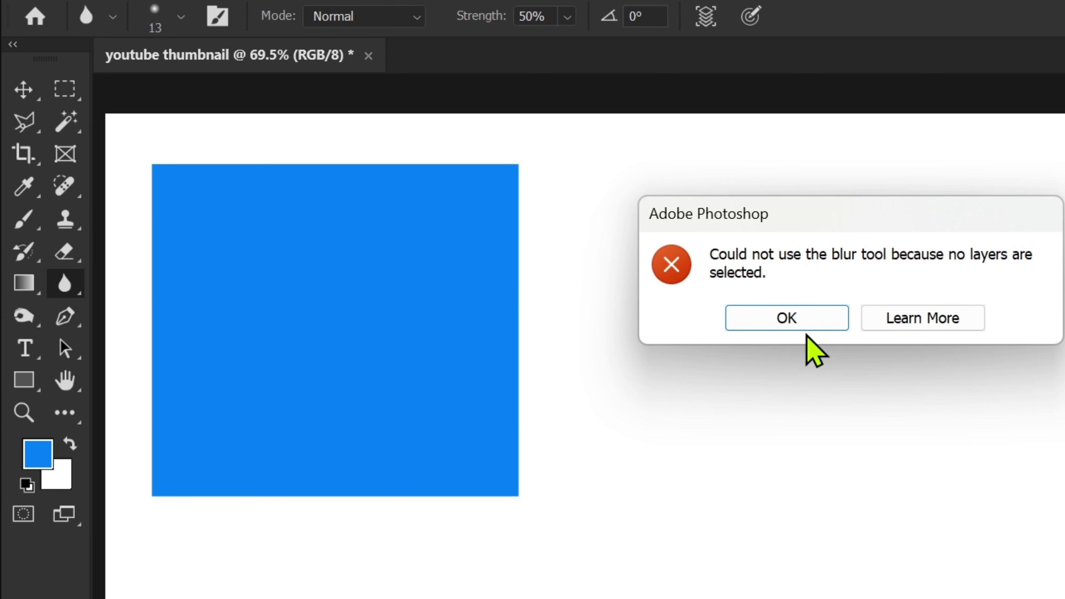
click(808, 315)
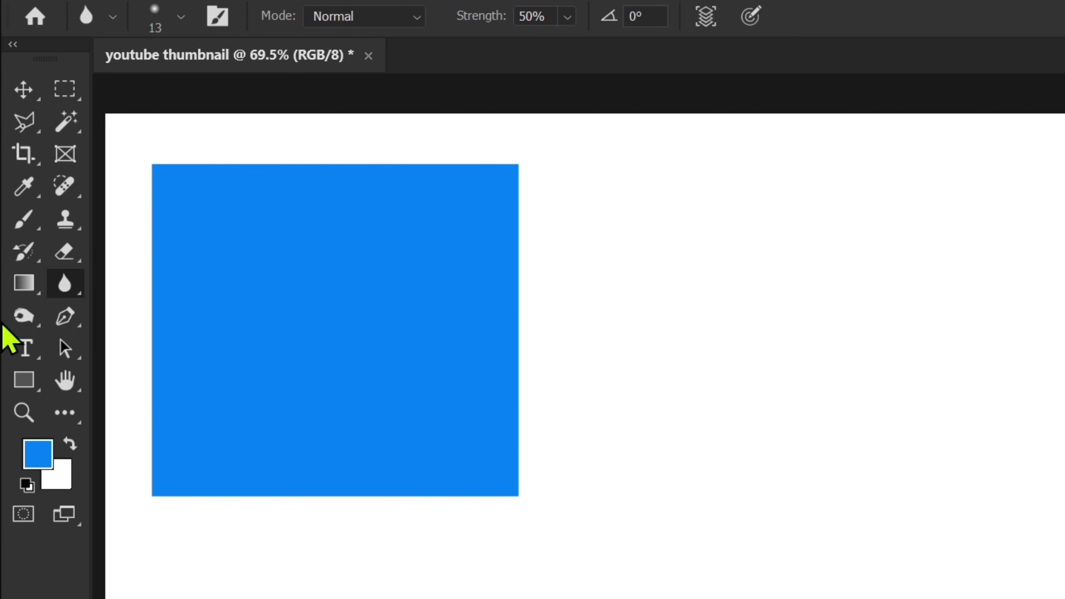
Step: Switch to the Move tool, move the blue rectangle toward the middle of the canvas, and deselect it
click(28, 98)
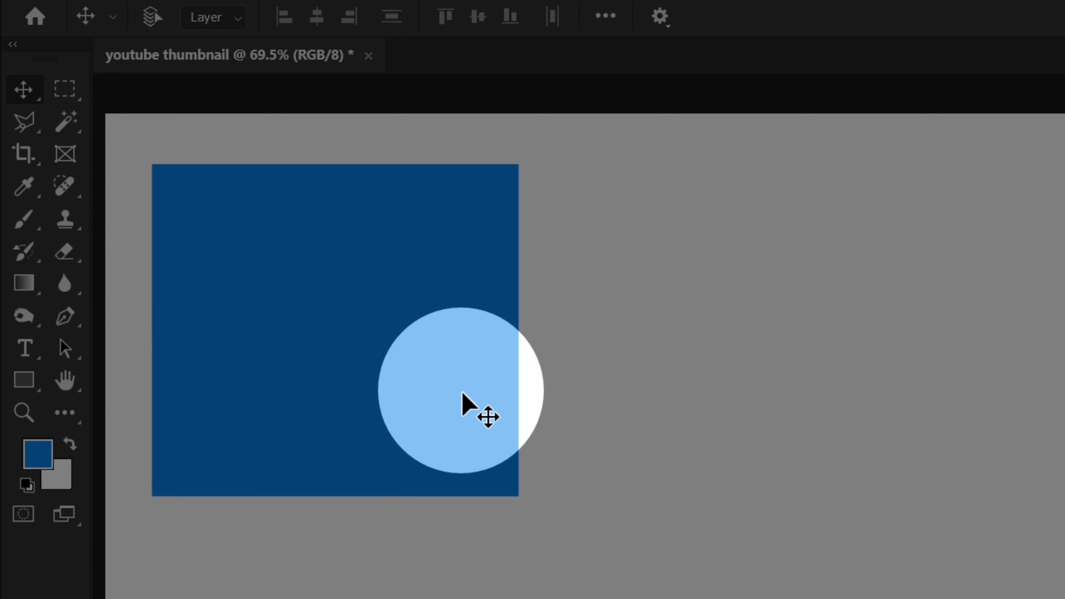
click(463, 402)
click(766, 321)
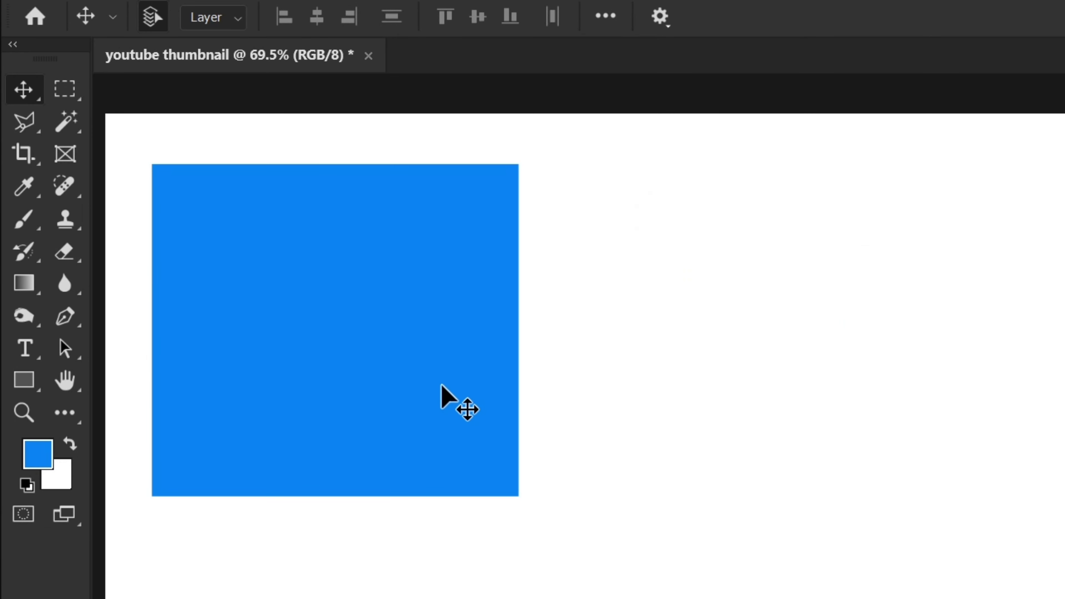
ctrl+click(440, 390)
drag(438, 386, 723, 435)
click(965, 482)
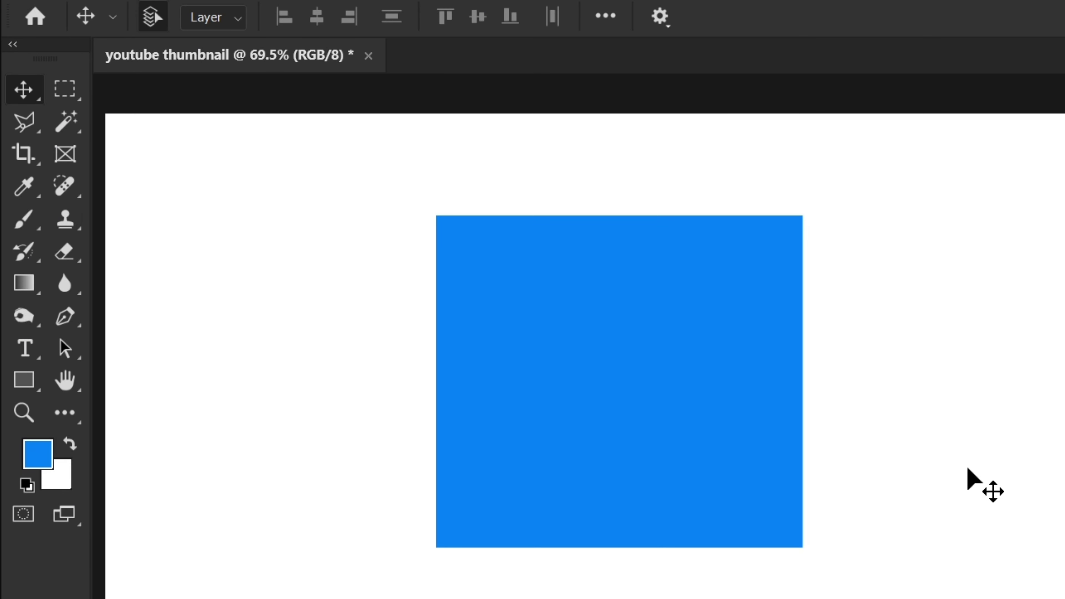
Step: Switch to the Blur tool and back to the Move tool, and shift the rectangle toward the canvas's left side
click(80, 285)
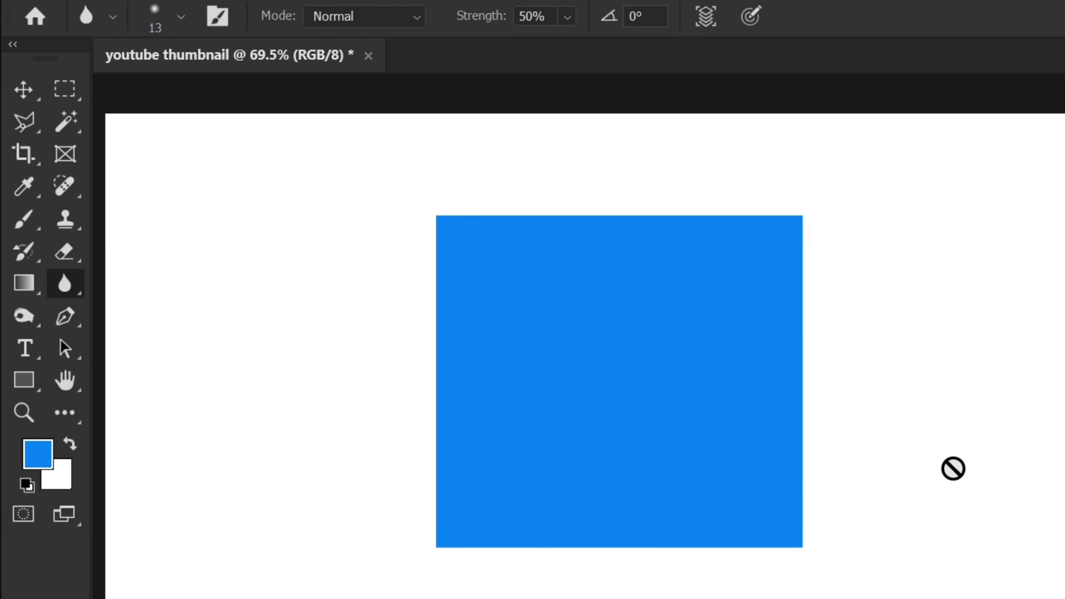
key(v)
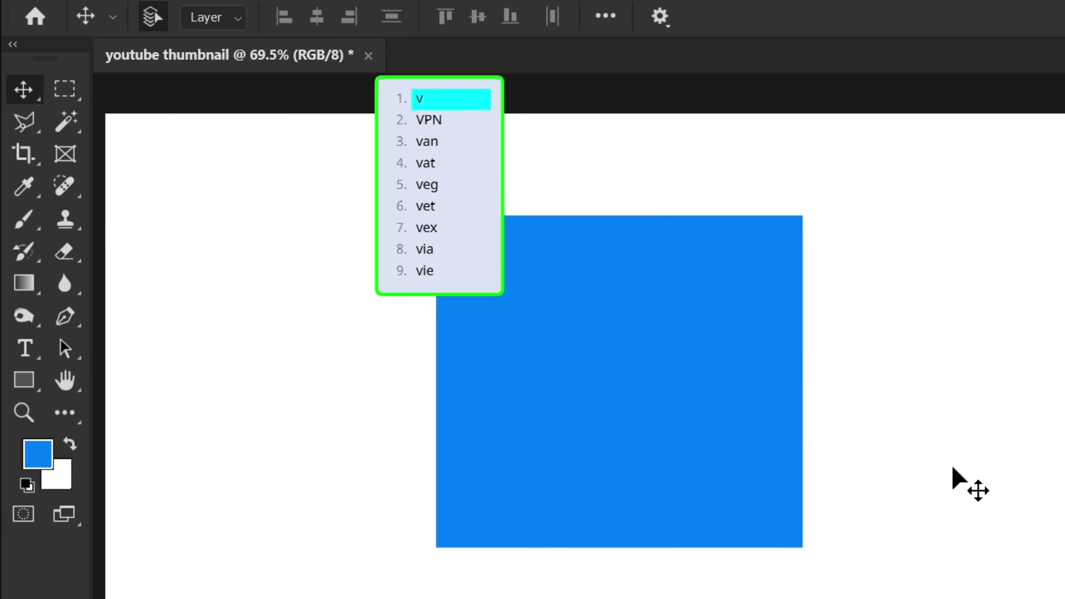
scroll(952, 468, up, 1)
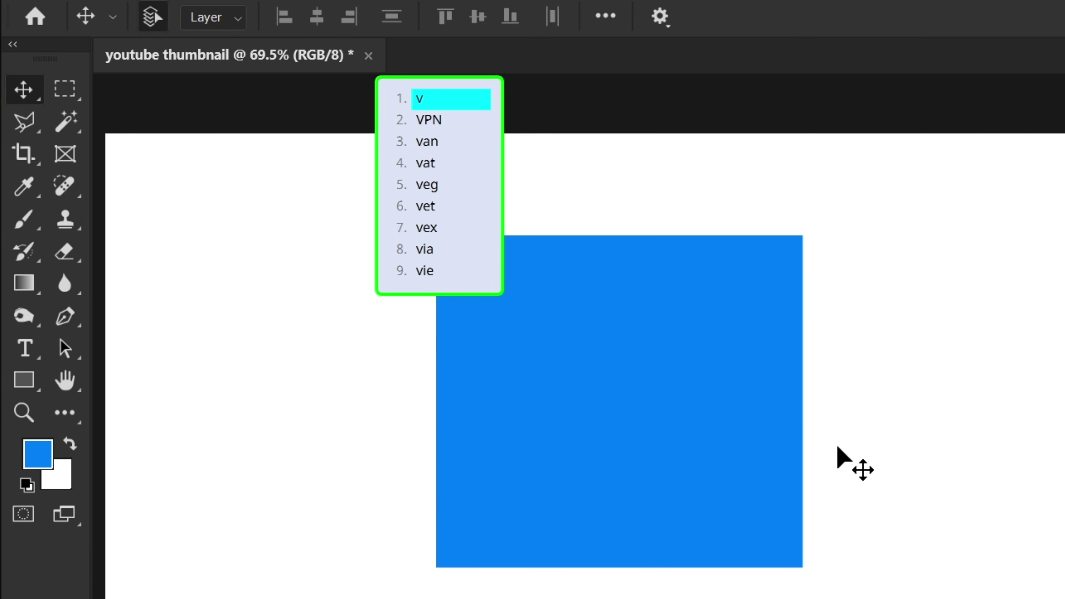
key(Escape)
drag(618, 418, 475, 428)
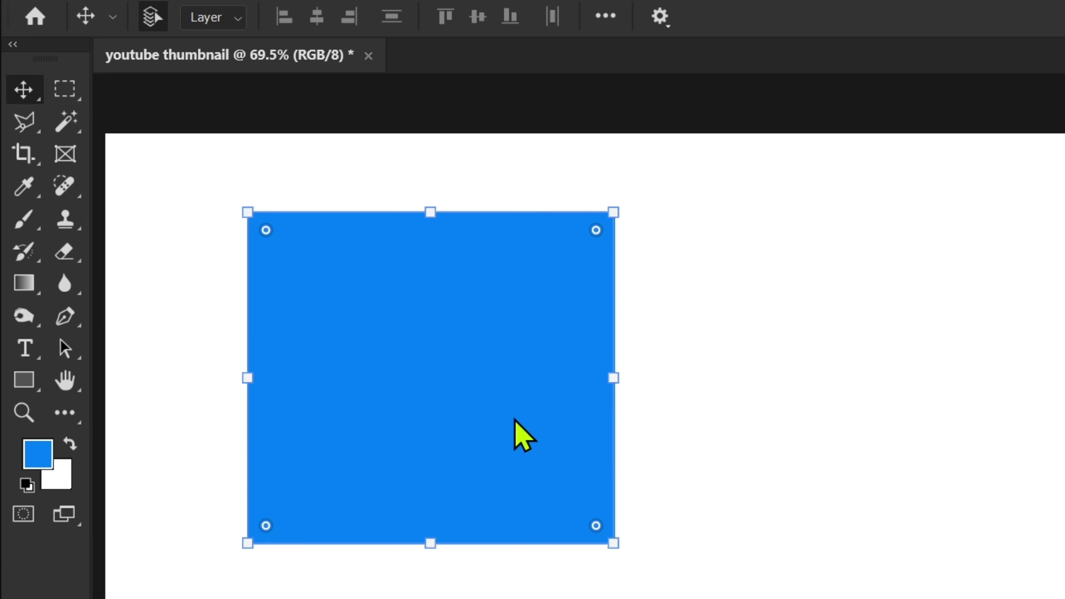
Step: Free-transform the rectangle into a wide, shallow band that nearly spans the canvas width
key(ctrl+t)
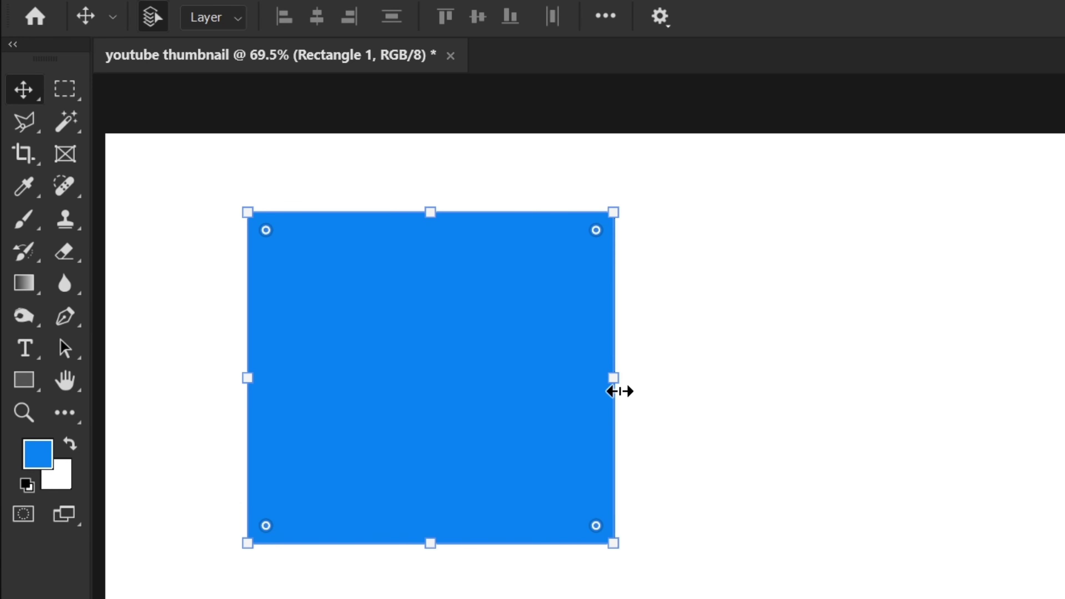
drag(618, 387, 1064, 388)
drag(909, 351, 923, 352)
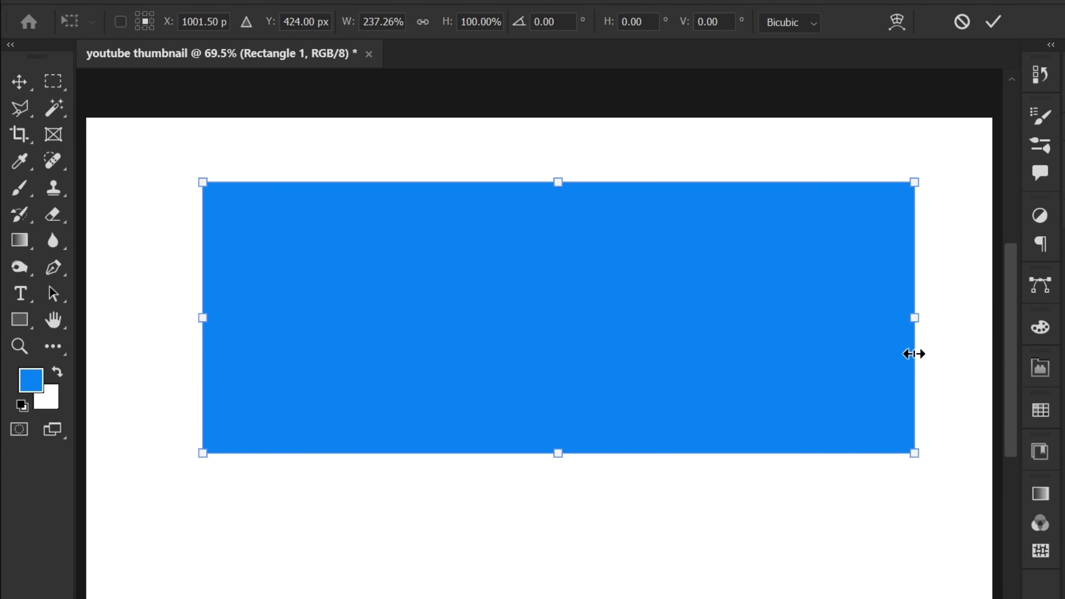
drag(564, 458, 575, 432)
mouse_move(921, 298)
mouse_down()
mouse_move(896, 307)
mouse_move(906, 302)
mouse_up()
drag(577, 426, 592, 357)
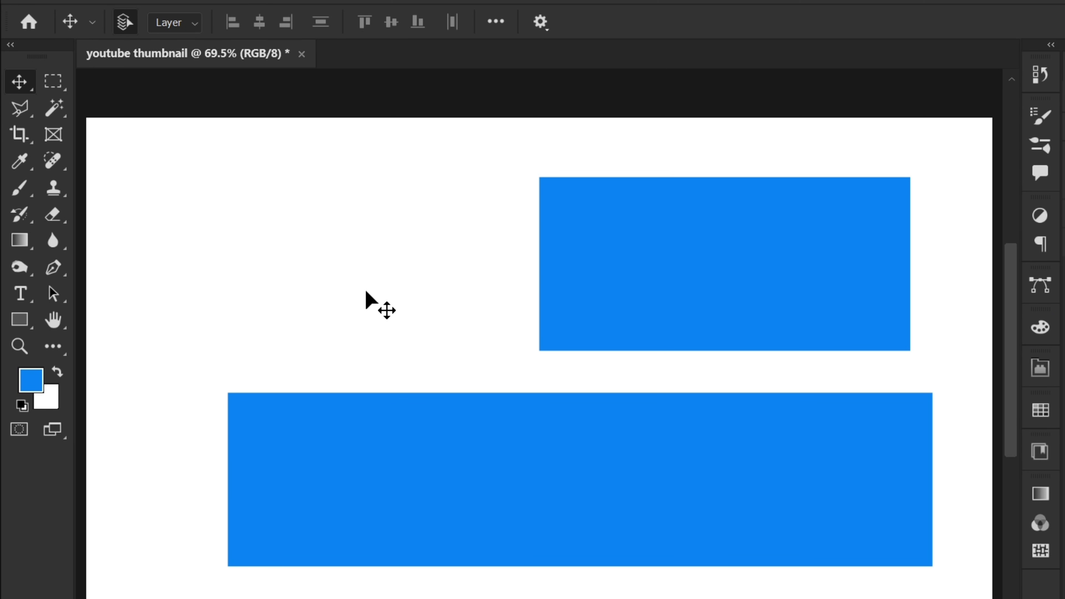
Step: Select both rectangles together with a Move tool marquee, deselect them, and repeat the marquee selection
drag(365, 291, 403, 316)
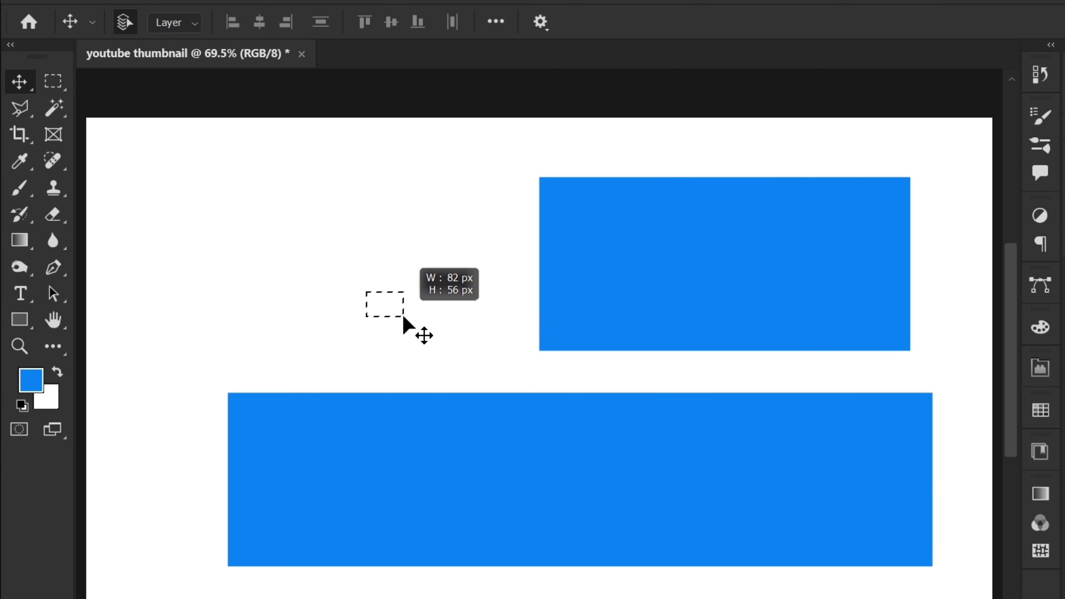
drag(403, 316, 630, 450)
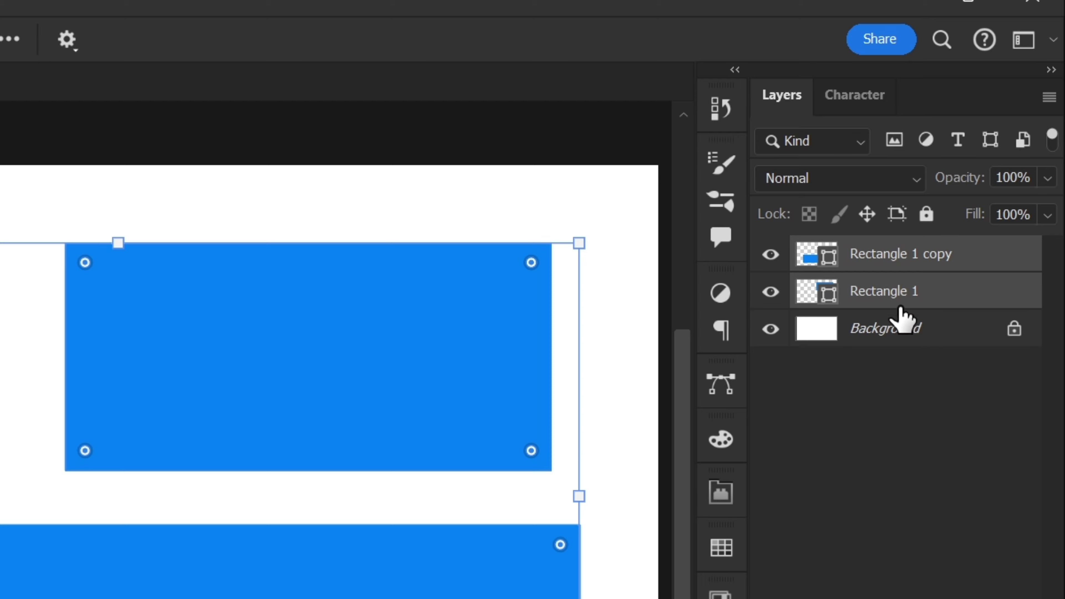
click(6, 501)
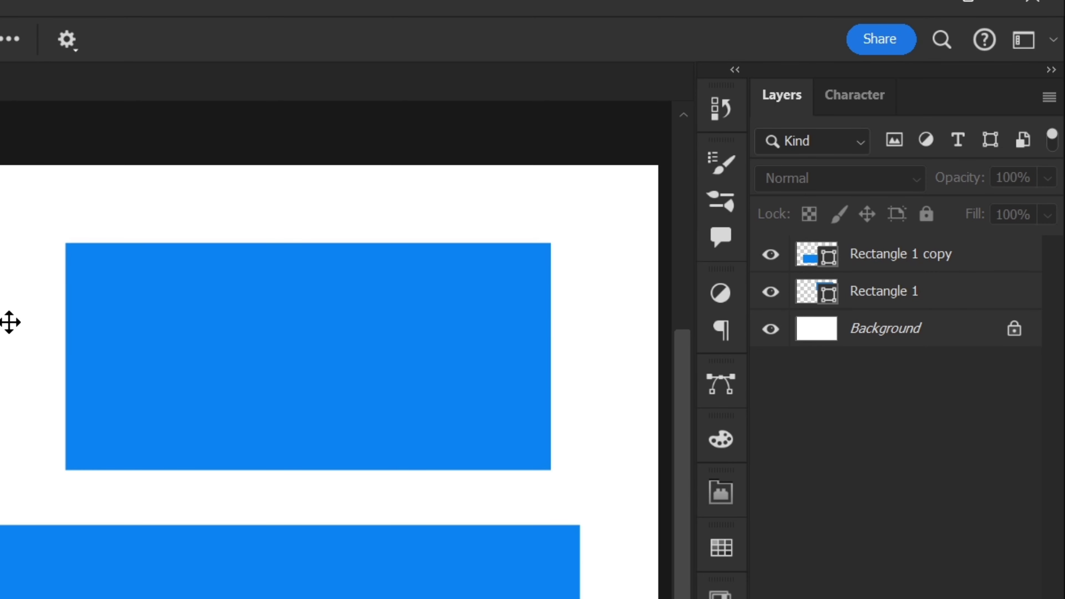
drag(7, 266, 857, 413)
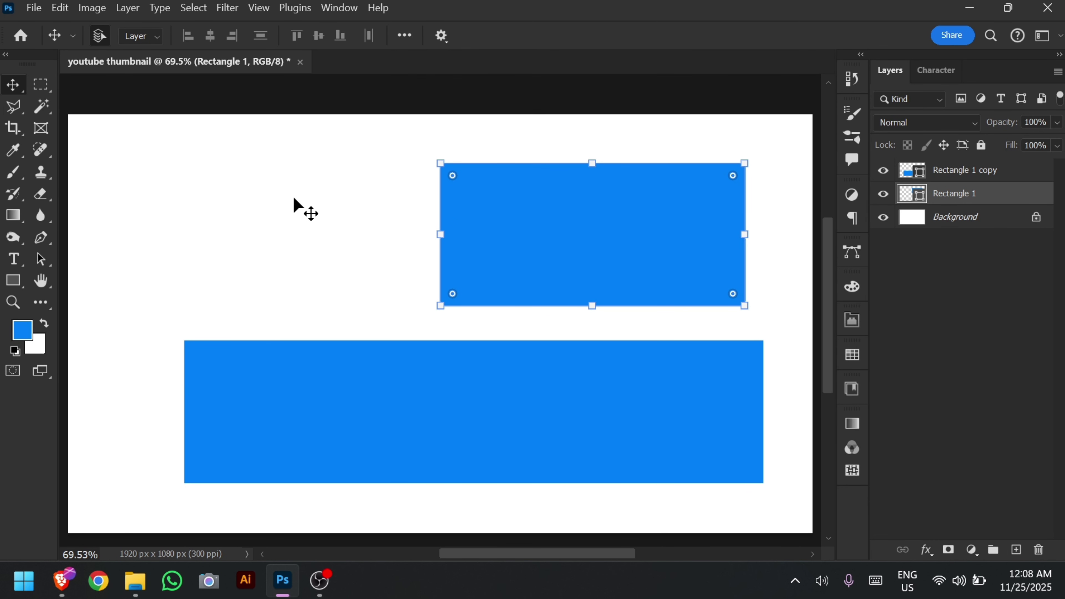
Step: Clear the layer selection, try the Move tool on the empty canvas with no layer selected, and dismiss the alert
click(297, 209)
click(296, 216)
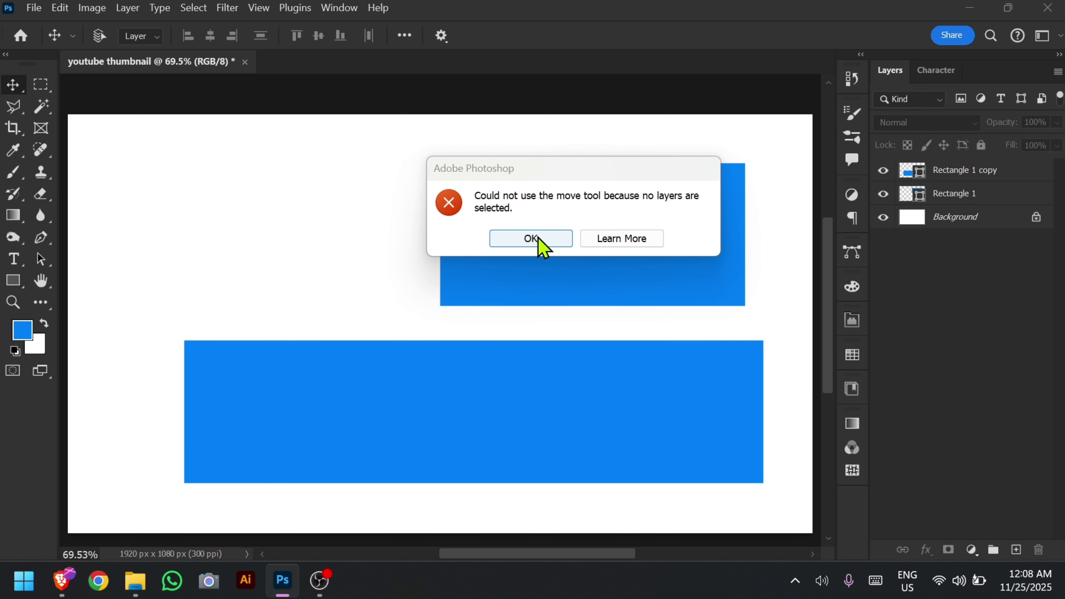
click(533, 237)
Step: Marquee-select both rectangles and move them together partly off the canvas's left edge and back to its middle
drag(351, 209, 513, 411)
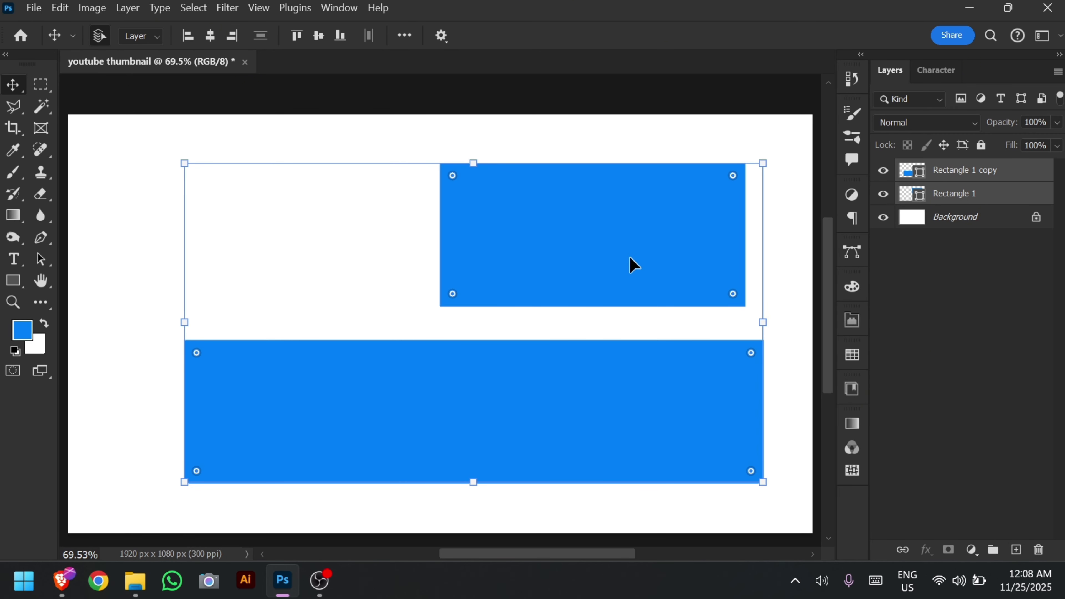
drag(630, 258, 343, 254)
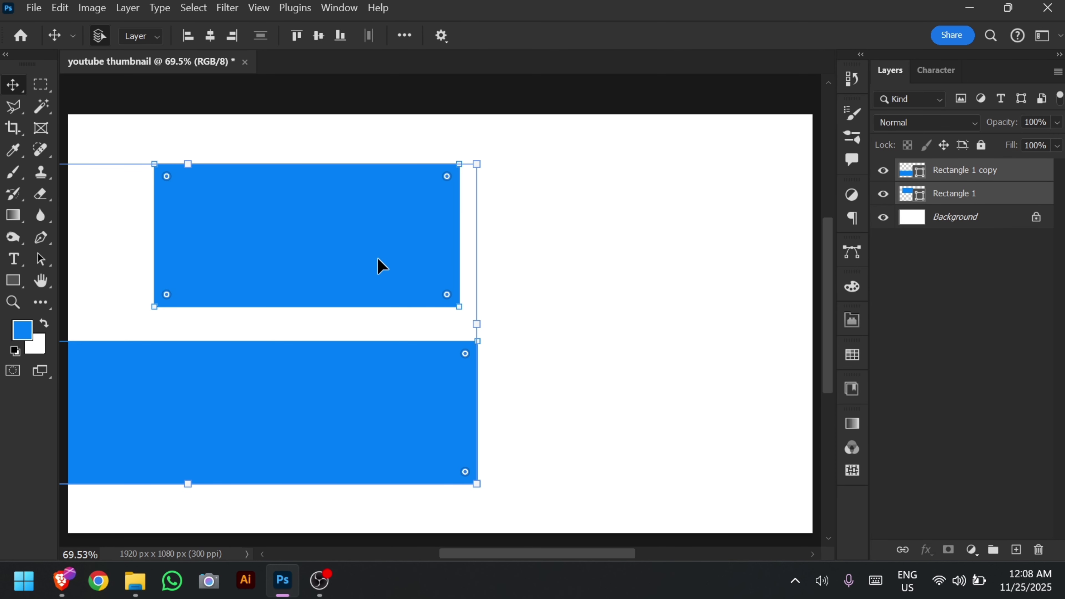
drag(398, 219, 623, 283)
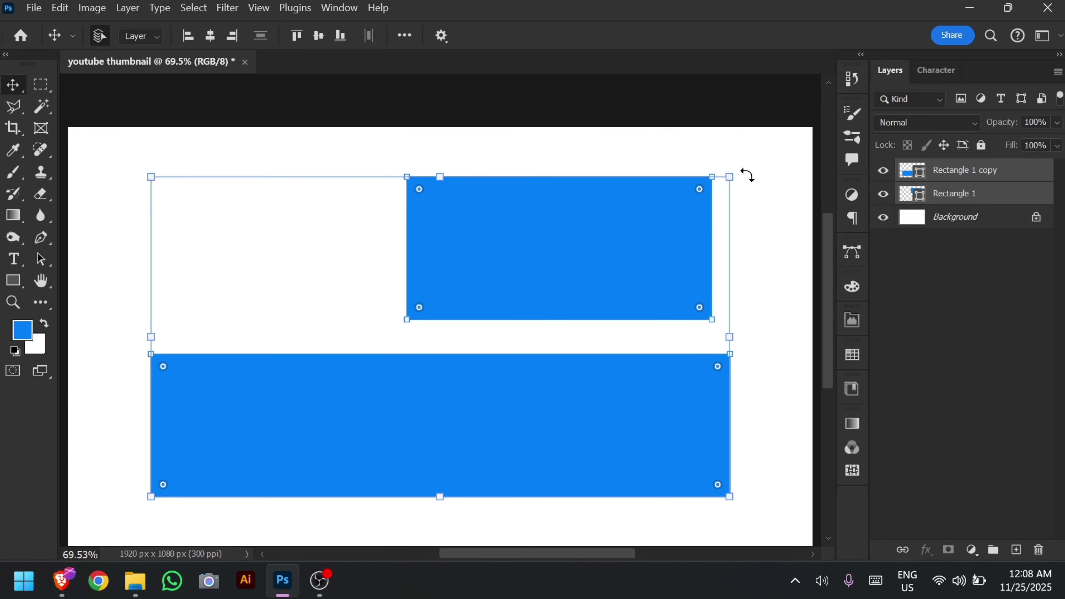
Step: Round the corners of both selected rectangles together with a corner radius handle, and deselect them
scroll(715, 171, left, 3)
scroll(482, 192, up, 6)
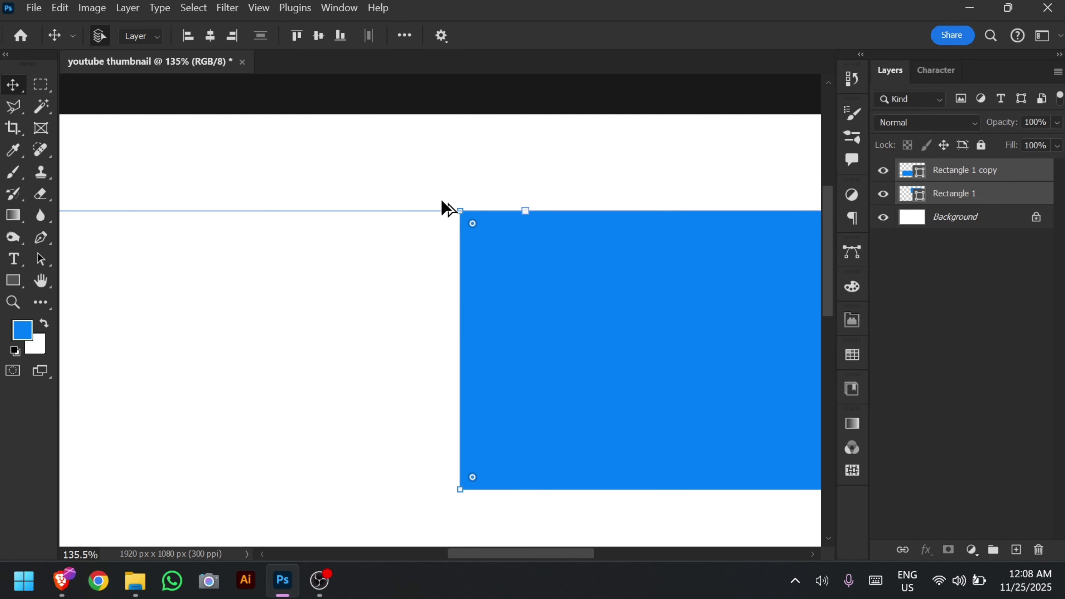
scroll(470, 227, down, 5)
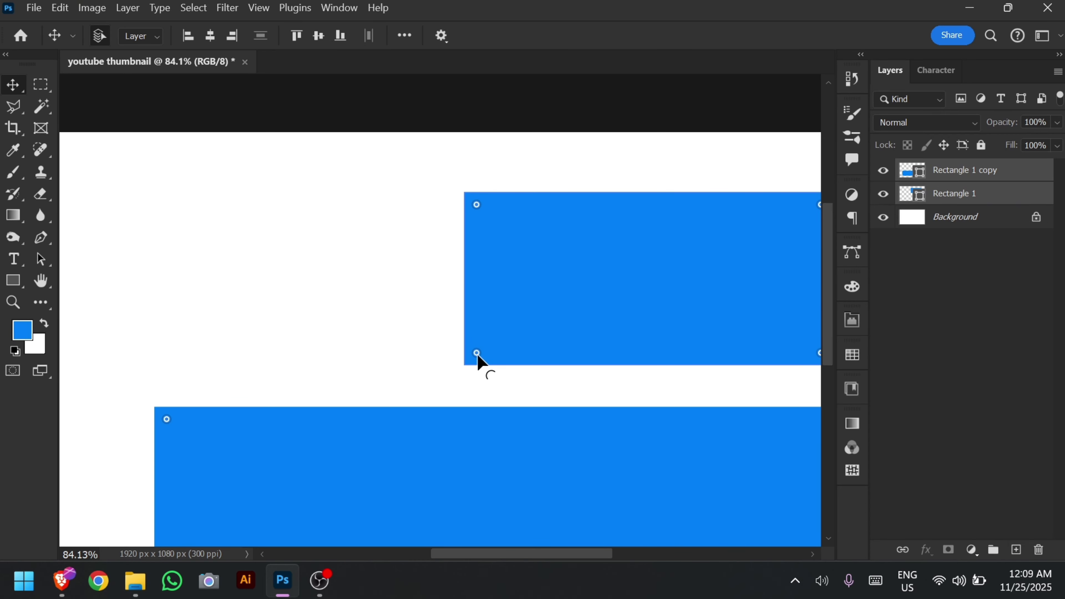
drag(477, 354, 487, 332)
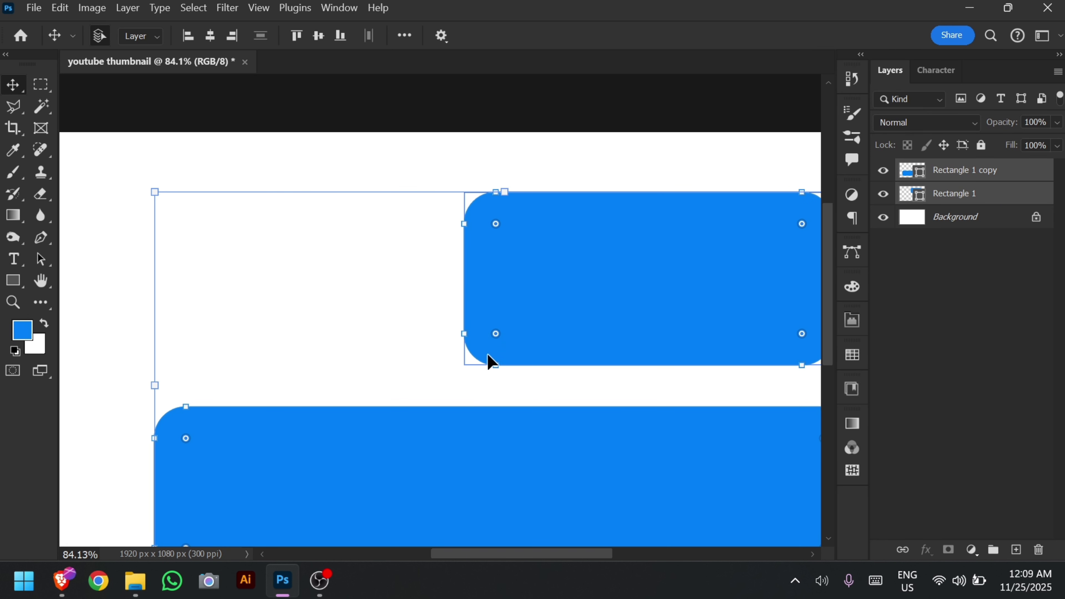
click(360, 348)
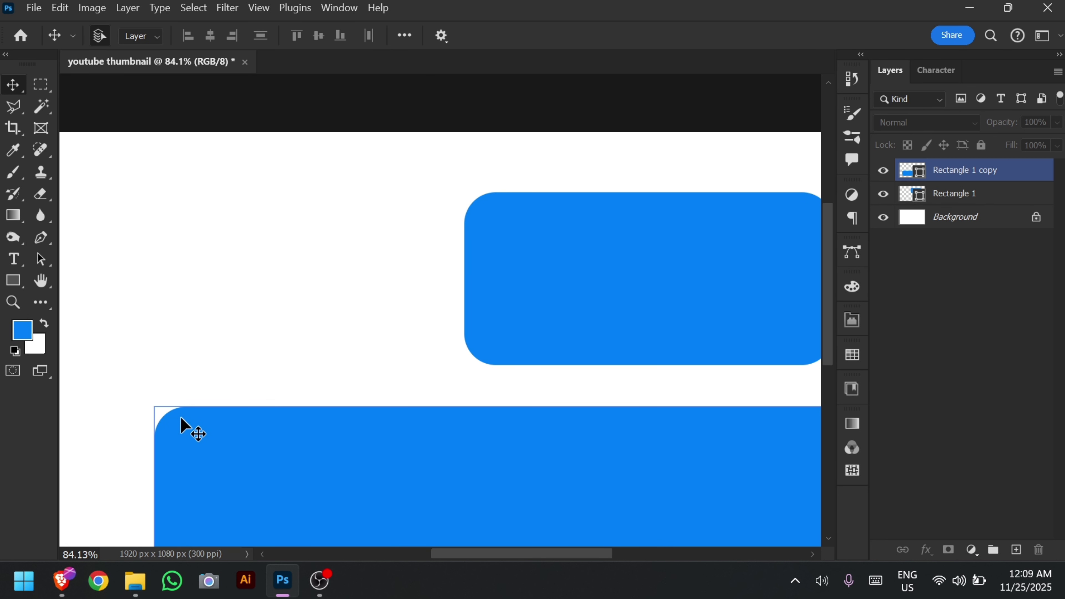
Step: Reselect both rounded rectangles and reset their corners to square with a corner radius handle
scroll(434, 350, right, 2)
scroll(440, 309, down, 2)
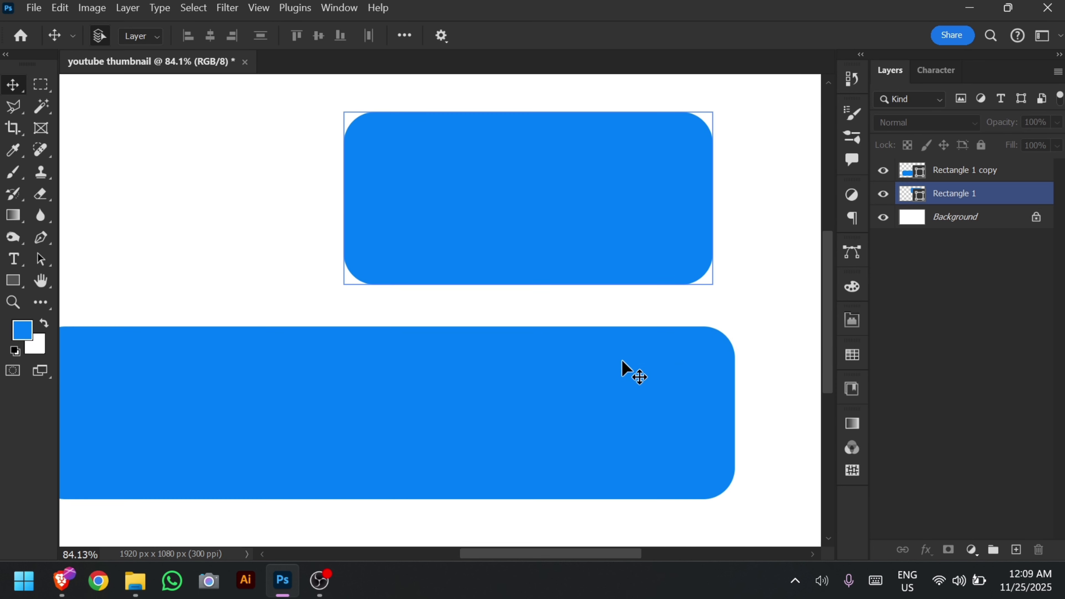
scroll(670, 332, down, 2)
scroll(528, 314, down, 3)
scroll(440, 330, up, 1)
scroll(438, 319, up, 2)
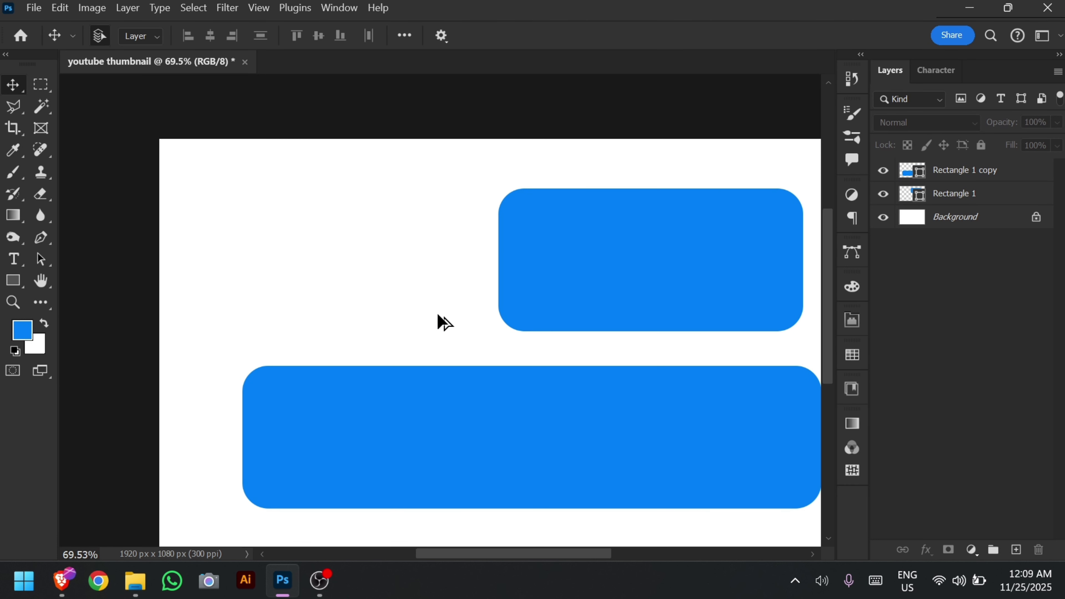
scroll(438, 321, down, 2)
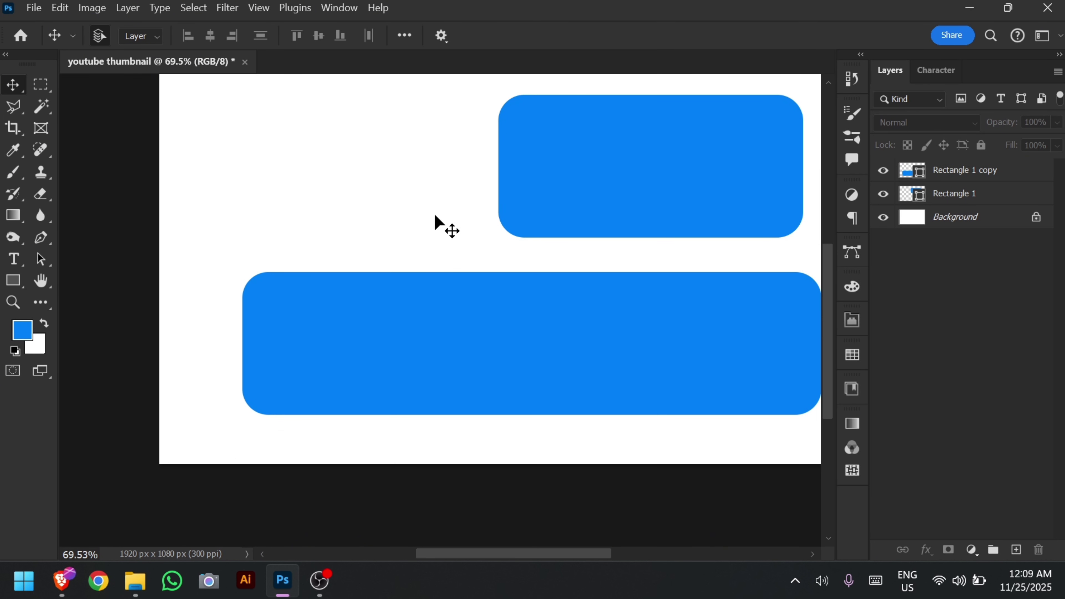
scroll(435, 216, up, 1)
drag(327, 205, 541, 405)
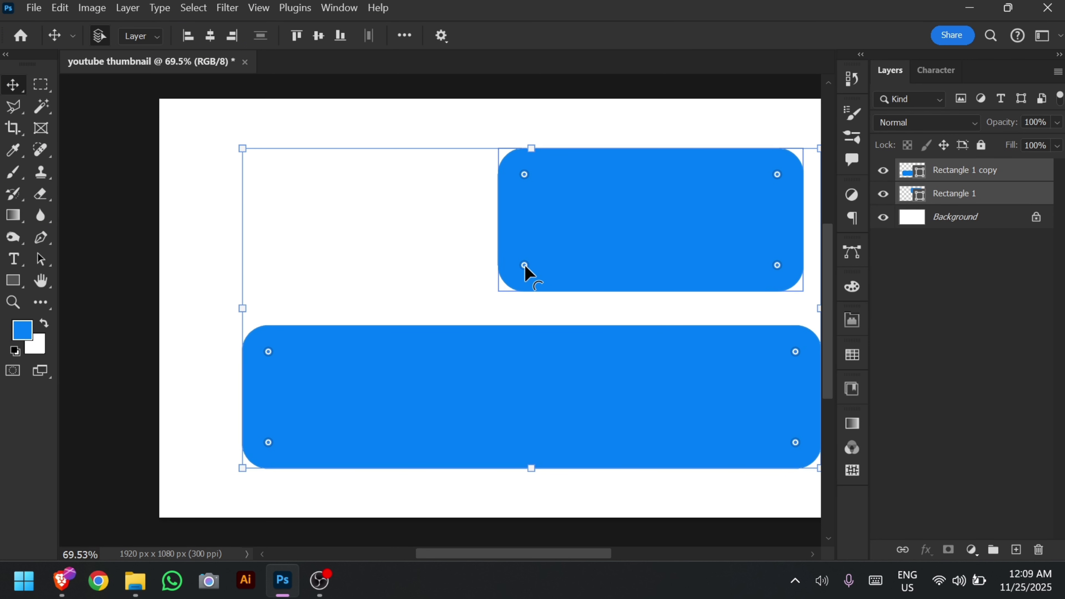
drag(524, 264, 457, 315)
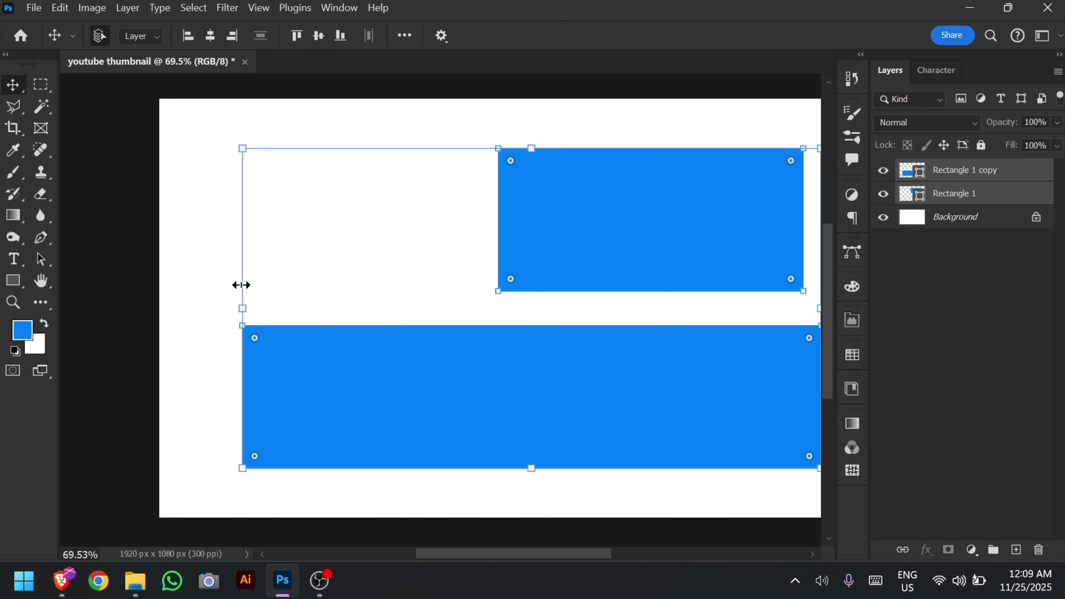
Step: Clear the current selection, select the upper and lower rectangles in turn directly on the canvas, and deselect them
click(208, 283)
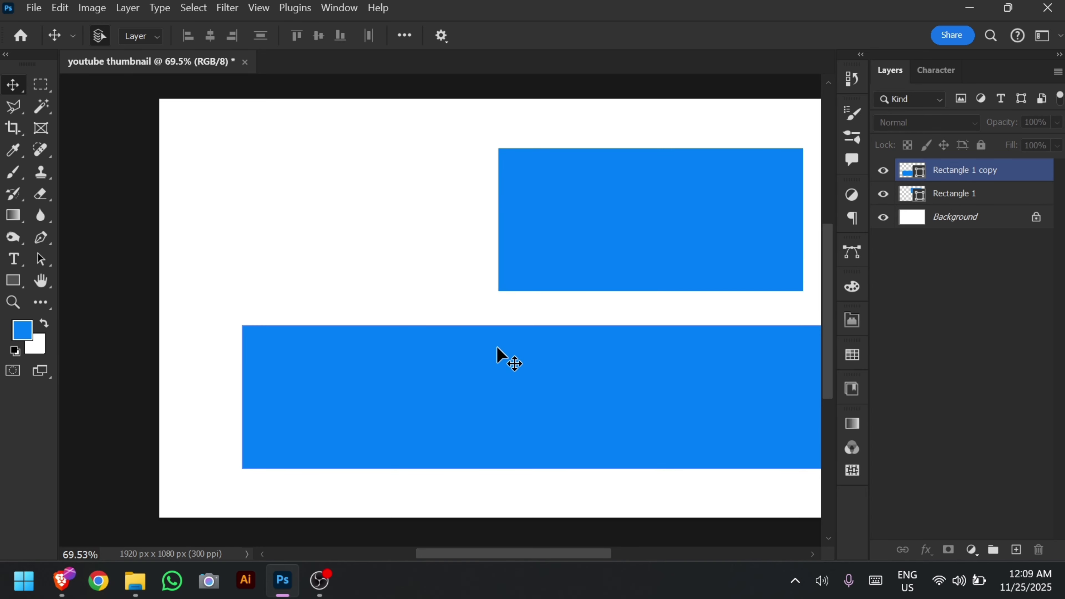
click(501, 250)
click(488, 364)
click(206, 268)
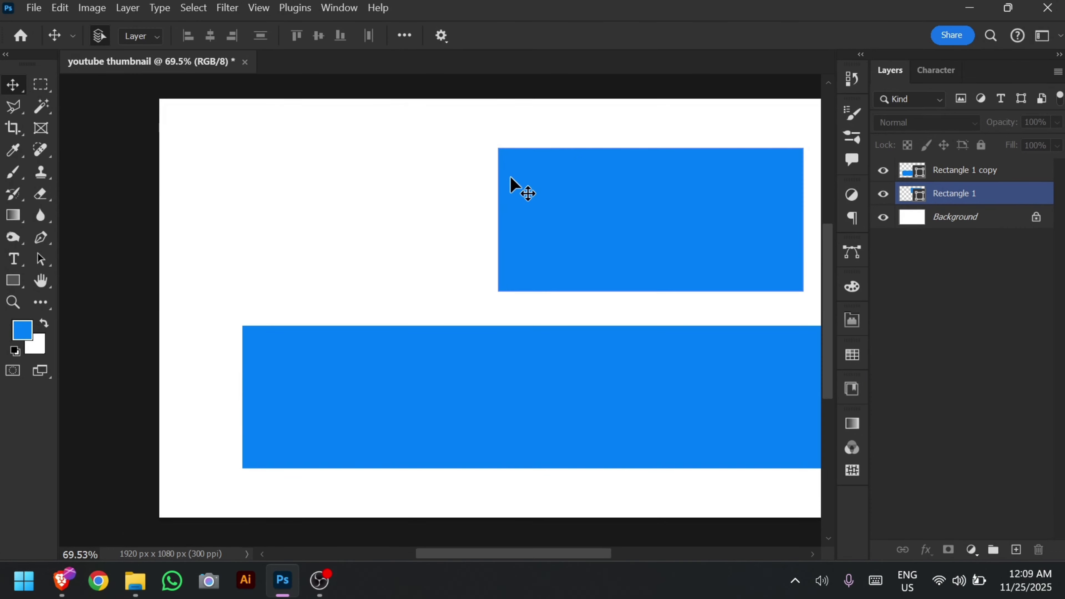
click(525, 231)
click(811, 269)
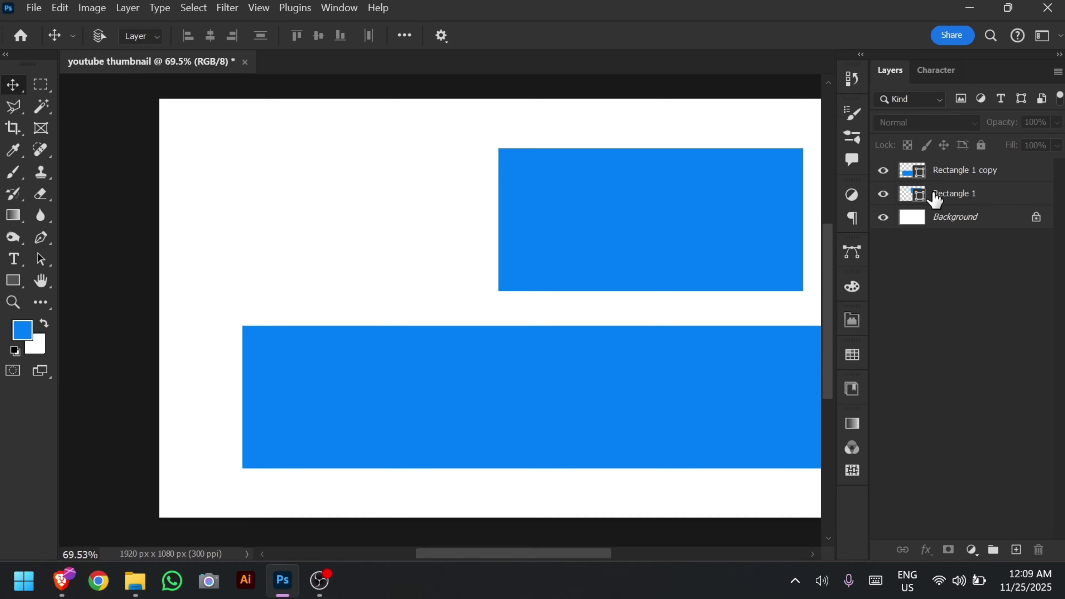
Step: Select Rectangle 1 through its layer and deselect it, and compare this with picking each rectangle on the canvas
click(956, 202)
click(906, 489)
click(745, 257)
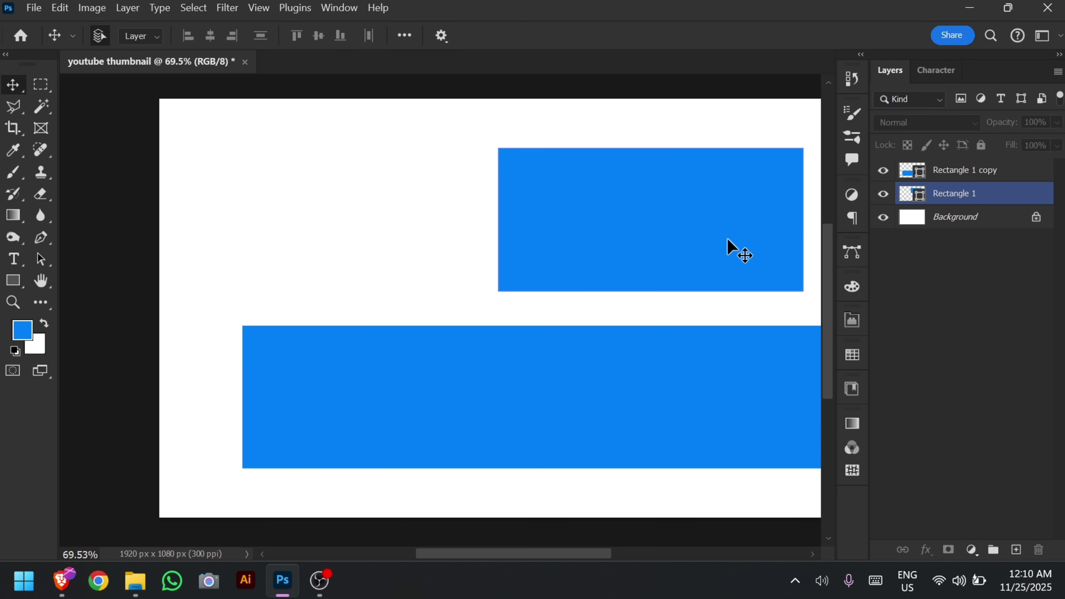
click(753, 229)
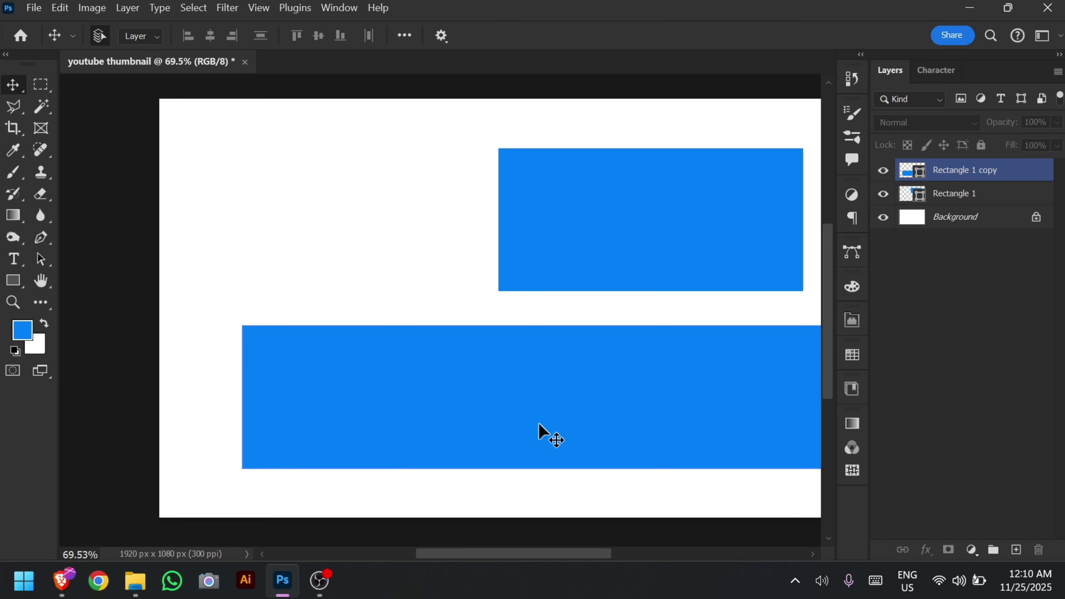
click(335, 203)
click(392, 350)
click(296, 245)
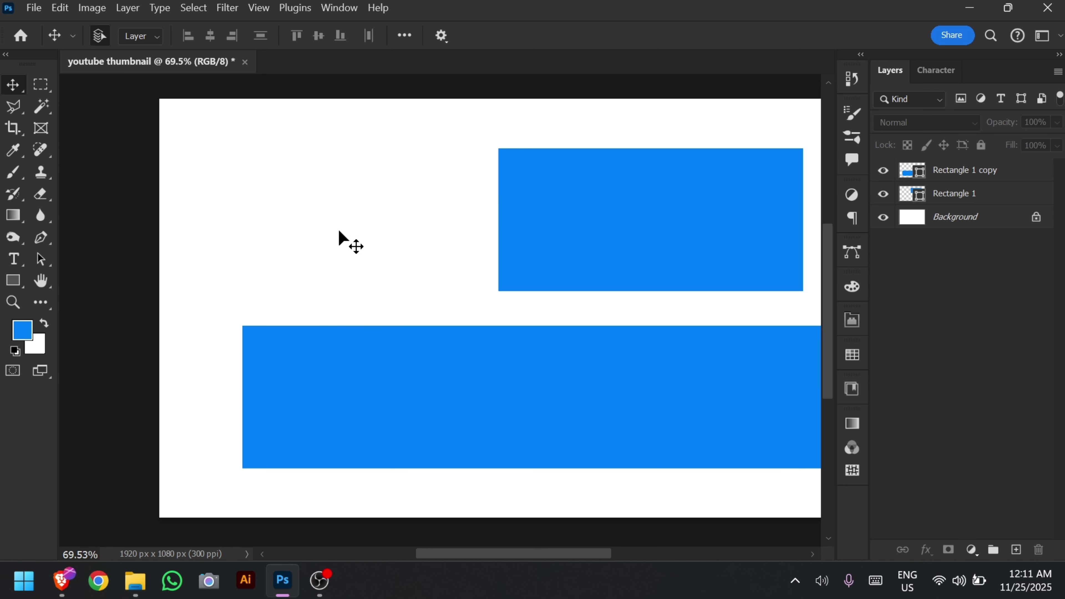
Step: Select the lower rectangle, marquee-select both rectangles together, and clear the selection
click(689, 420)
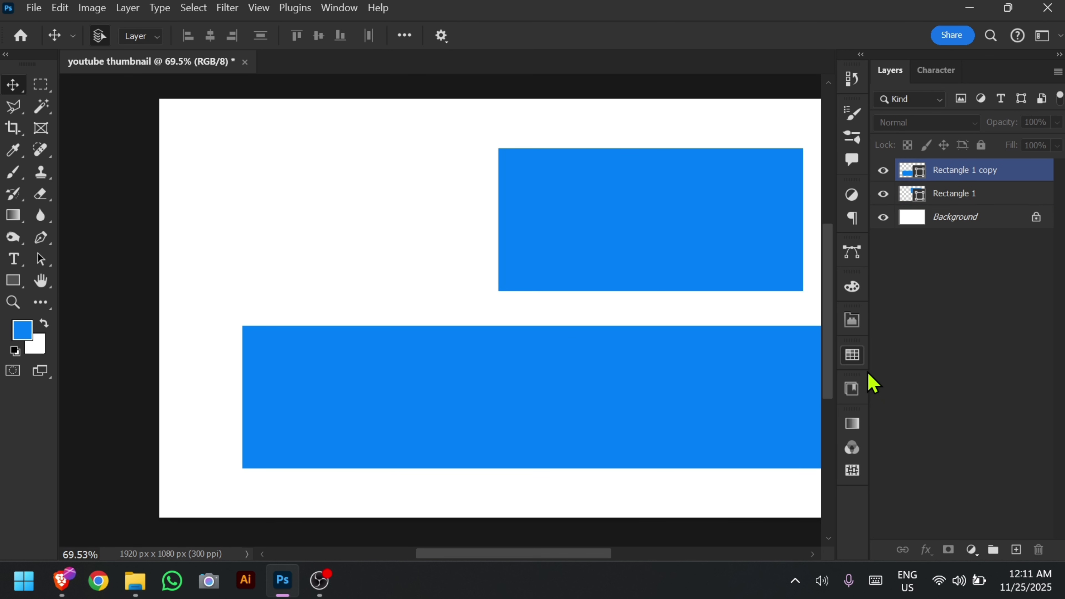
drag(333, 183, 593, 437)
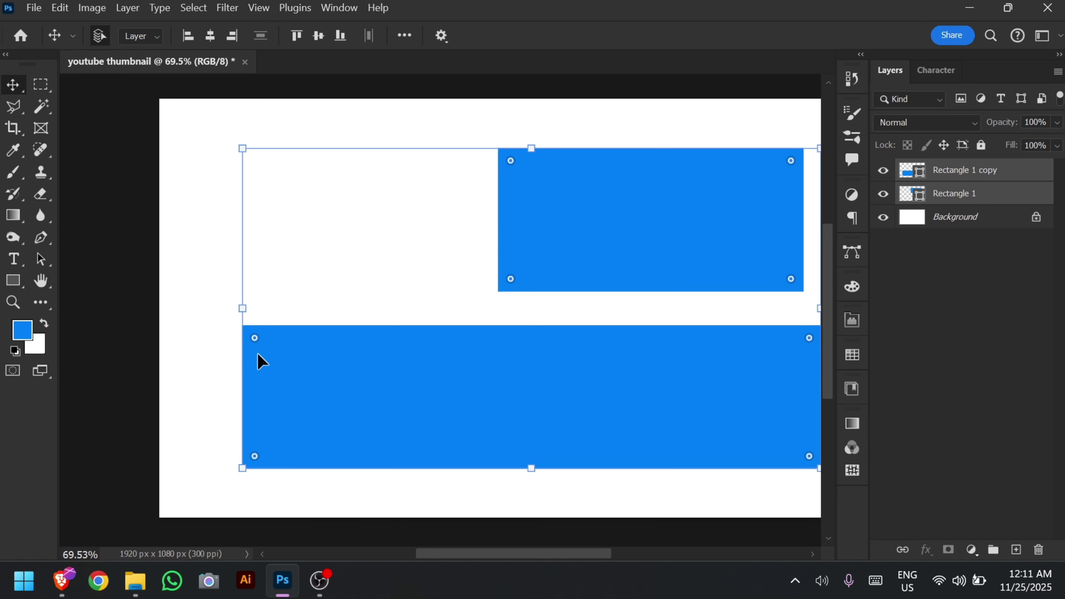
click(209, 300)
Step: With the whole canvas in view, select the upper and the lower rectangle one after the other and deselect
scroll(281, 335, right, 3)
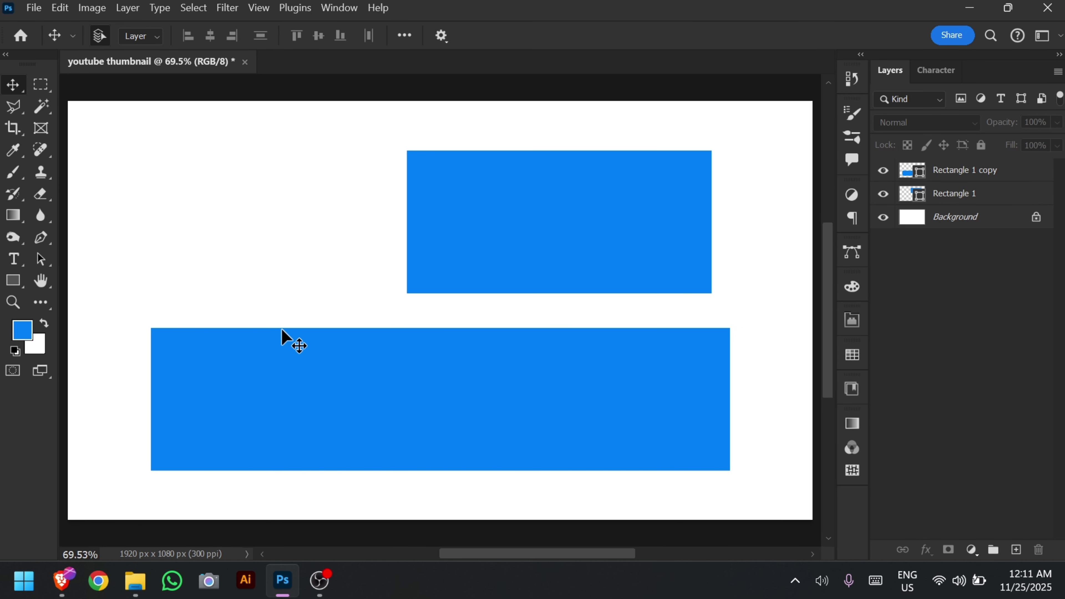
click(596, 255)
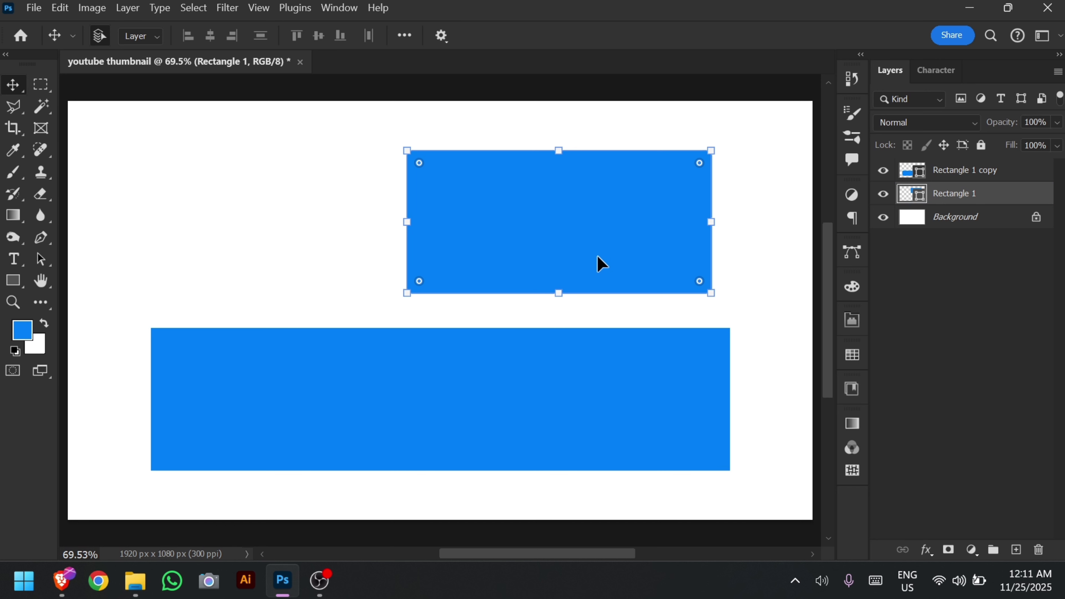
click(545, 417)
click(356, 278)
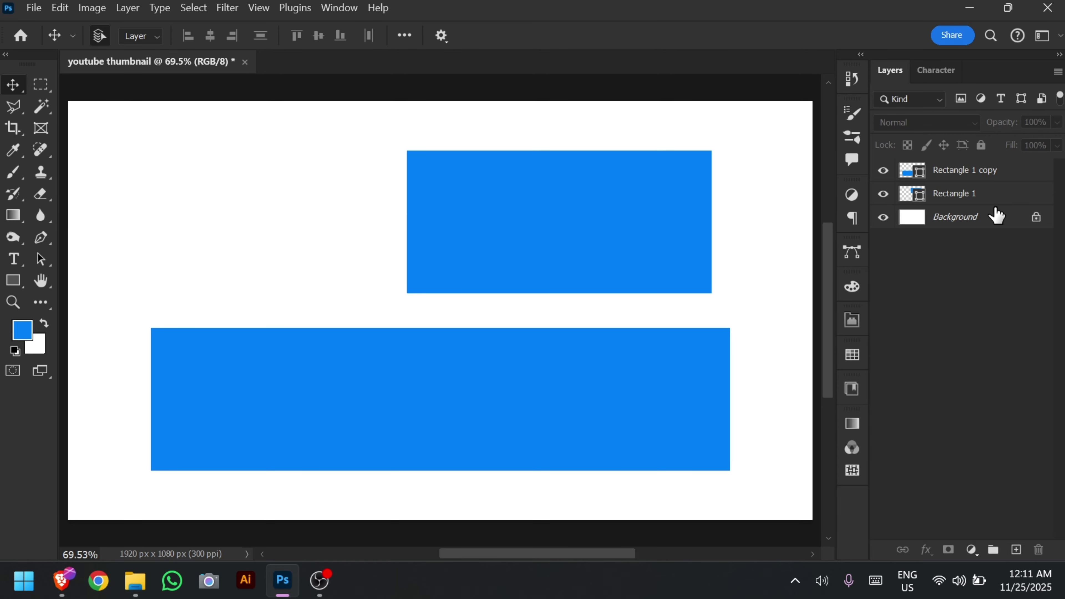
Step: Select Rectangle 1 twice through its layer, clearing the selection in between, and pick the lower rectangle on the canvas
click(985, 197)
click(947, 466)
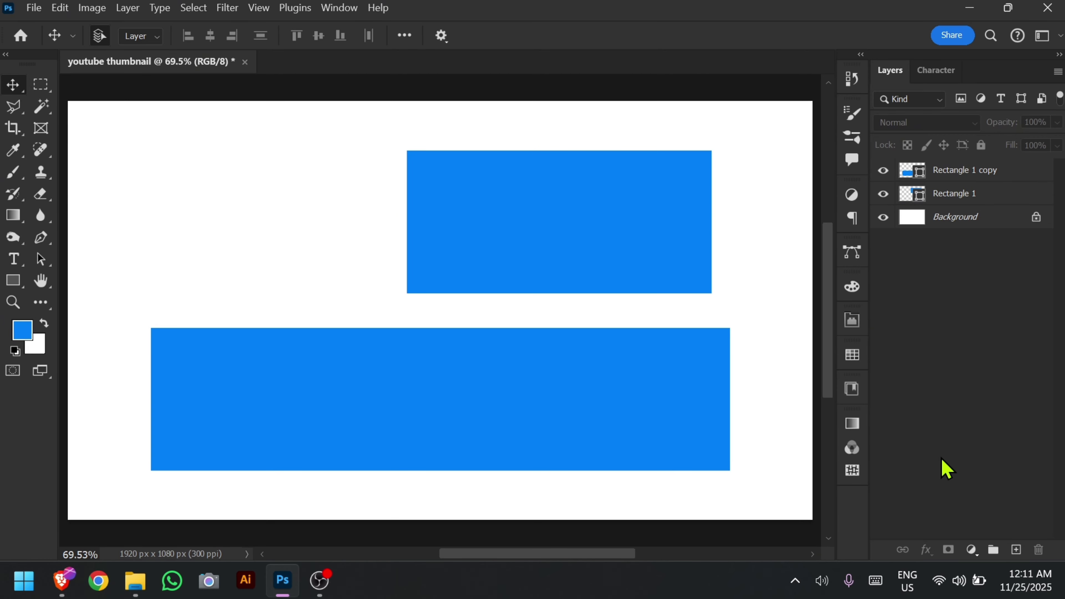
click(977, 202)
click(646, 422)
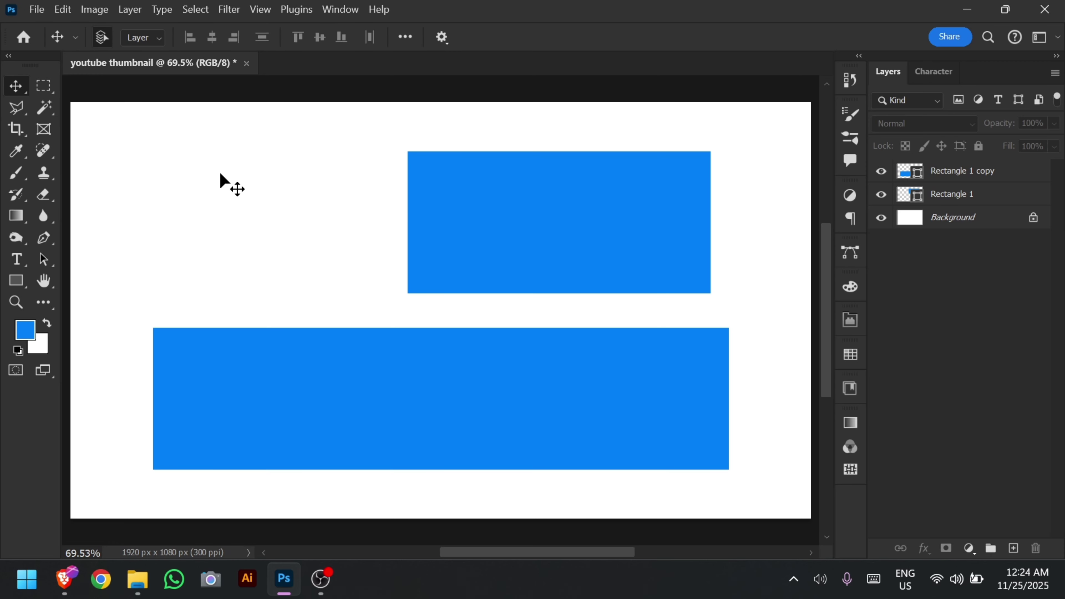
Step: Move the upper rectangle slightly up and left, and change its fill to red ff0000
click(626, 254)
drag(603, 272, 600, 244)
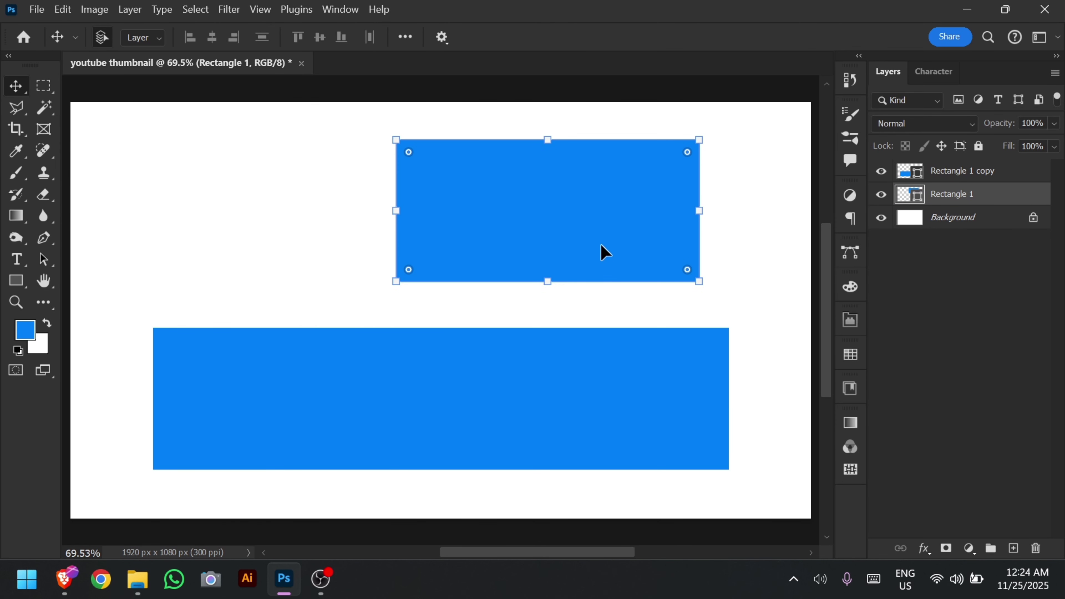
double_click(922, 205)
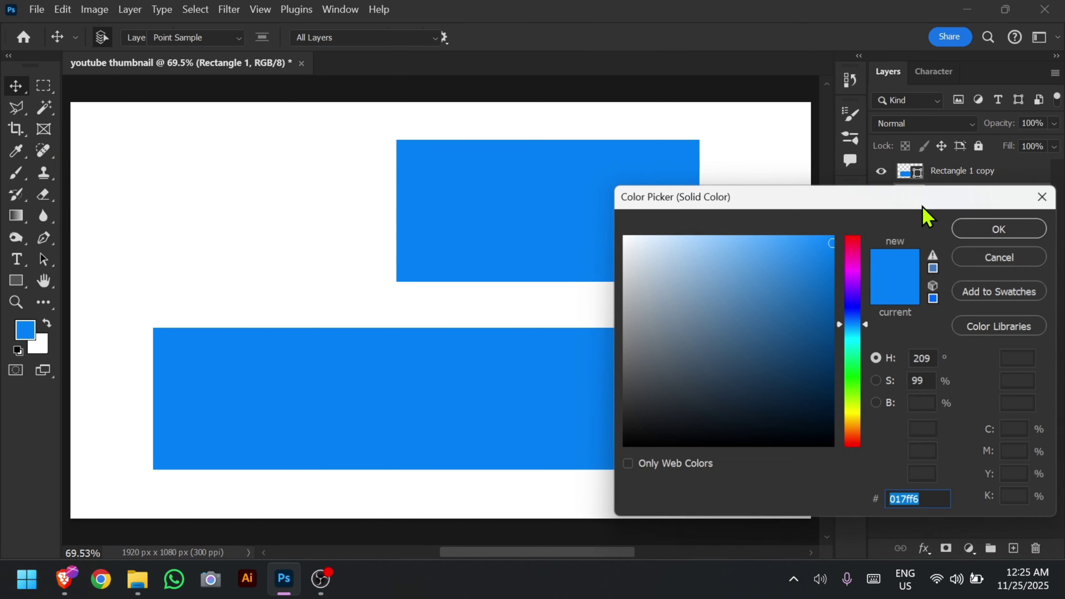
click(733, 290)
drag(836, 317, 929, 242)
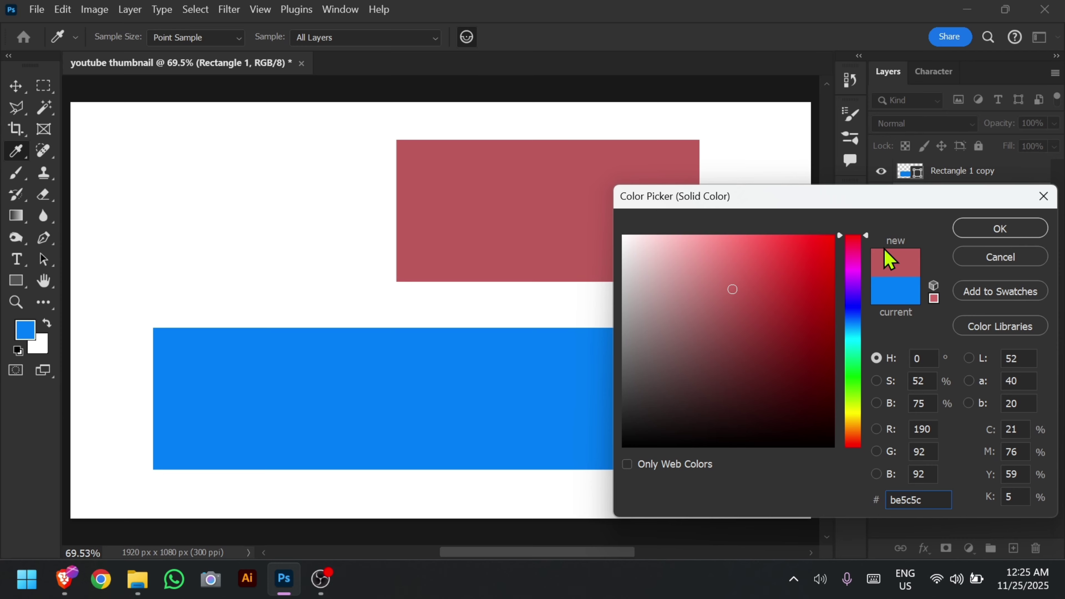
drag(857, 251, 861, 220)
drag(787, 262, 843, 230)
click(999, 228)
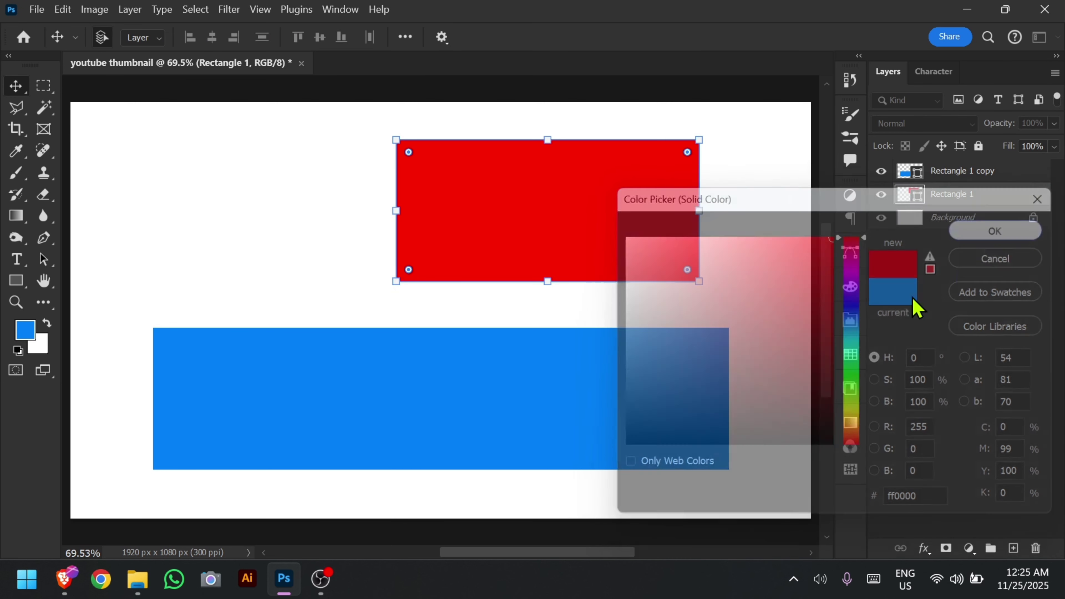
Step: Move the red rectangle 154 px right and 74 px down, and shift and narrow the blue one to match its width
key(v)
drag(522, 245, 590, 257)
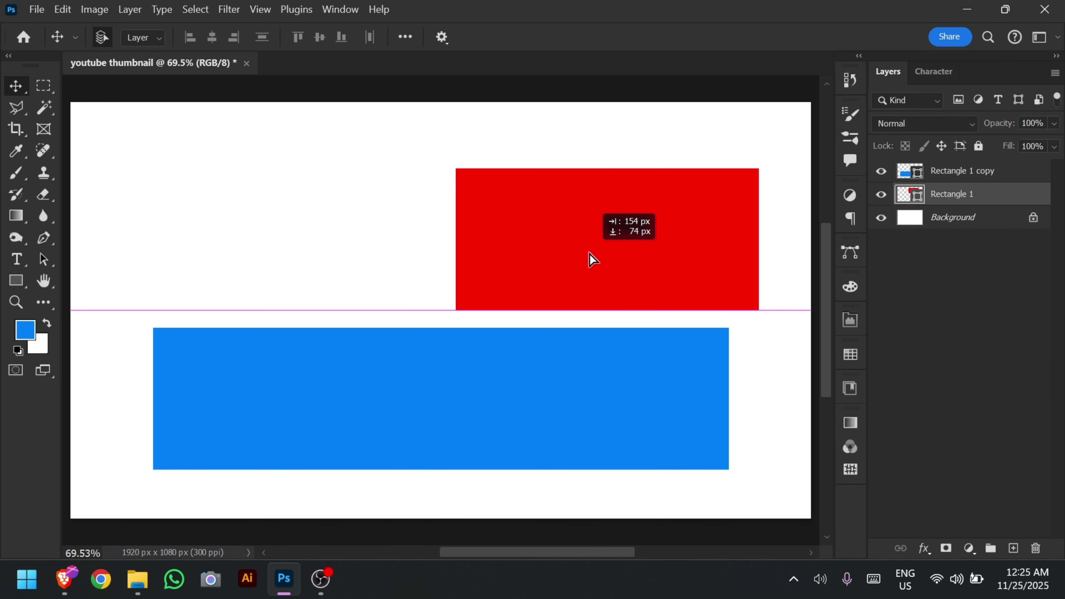
drag(289, 392, 336, 393)
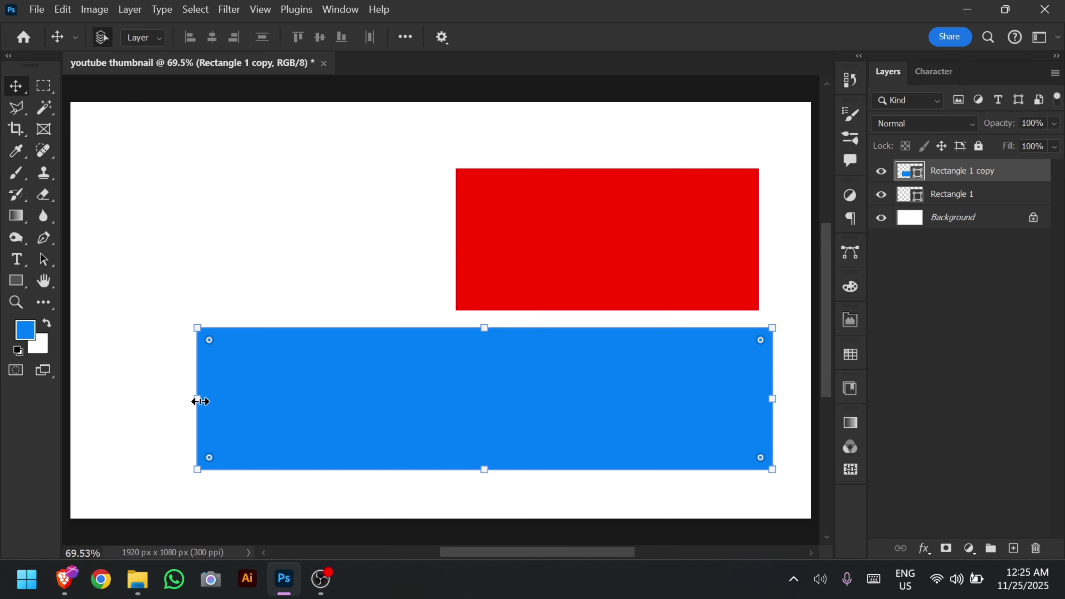
drag(200, 401, 482, 368)
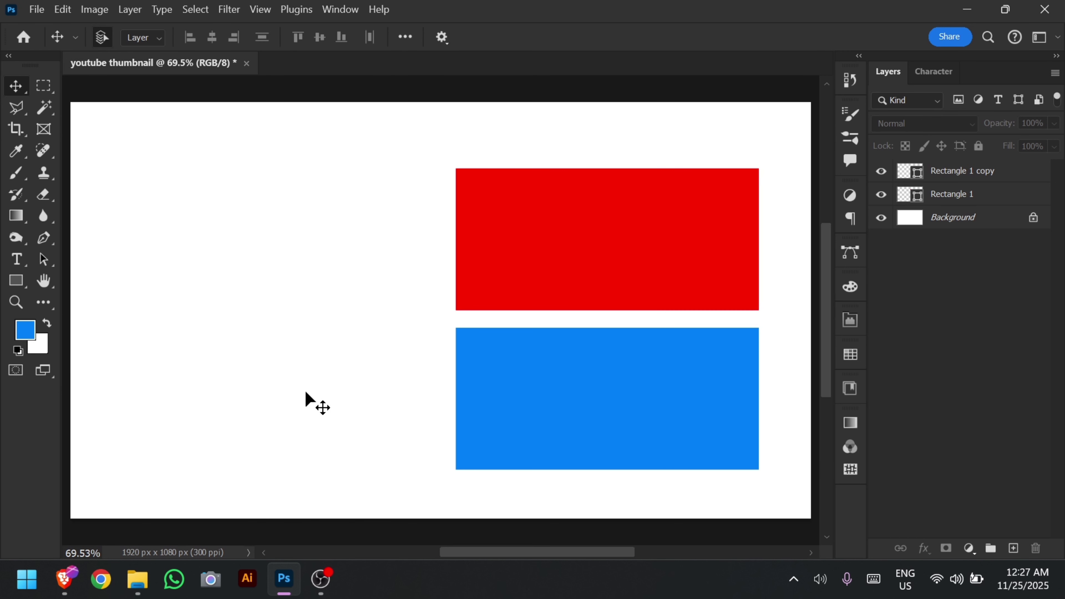
Step: Select the red and blue rectangles alternately on the canvas and clear the selection
click(516, 294)
click(553, 382)
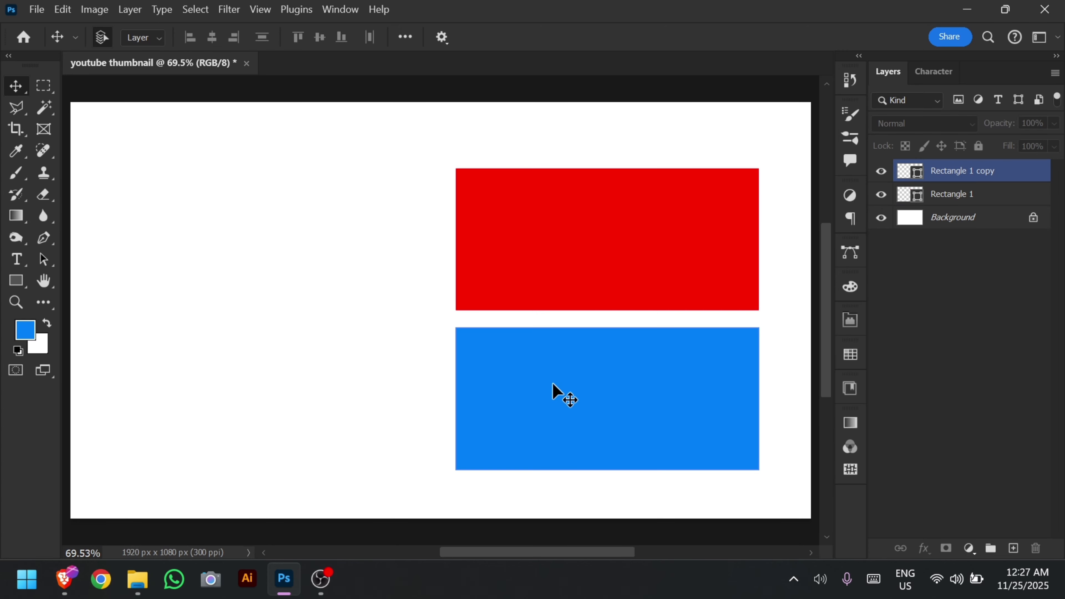
click(624, 245)
click(625, 364)
click(614, 237)
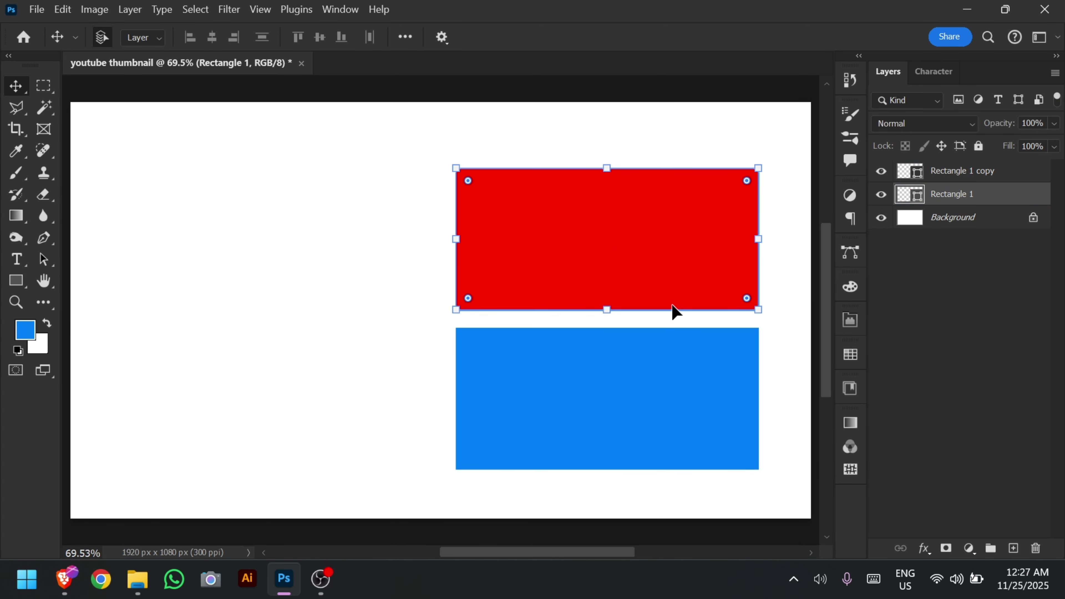
click(688, 430)
click(285, 326)
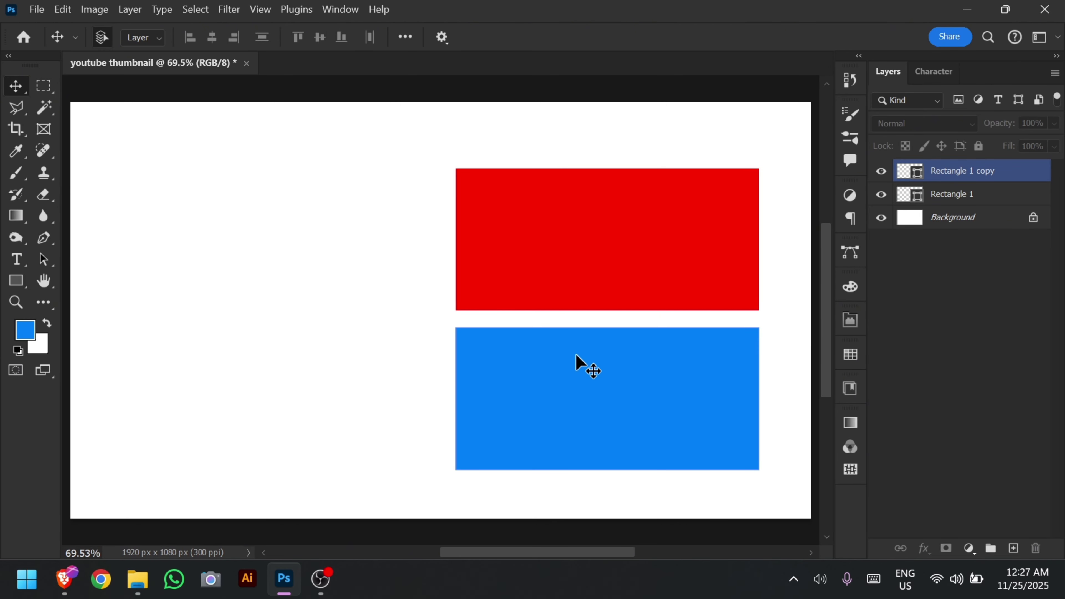
Step: Select the rectangles close to their facing edges, and deselect them using the gap and the empty canvas
click(606, 302)
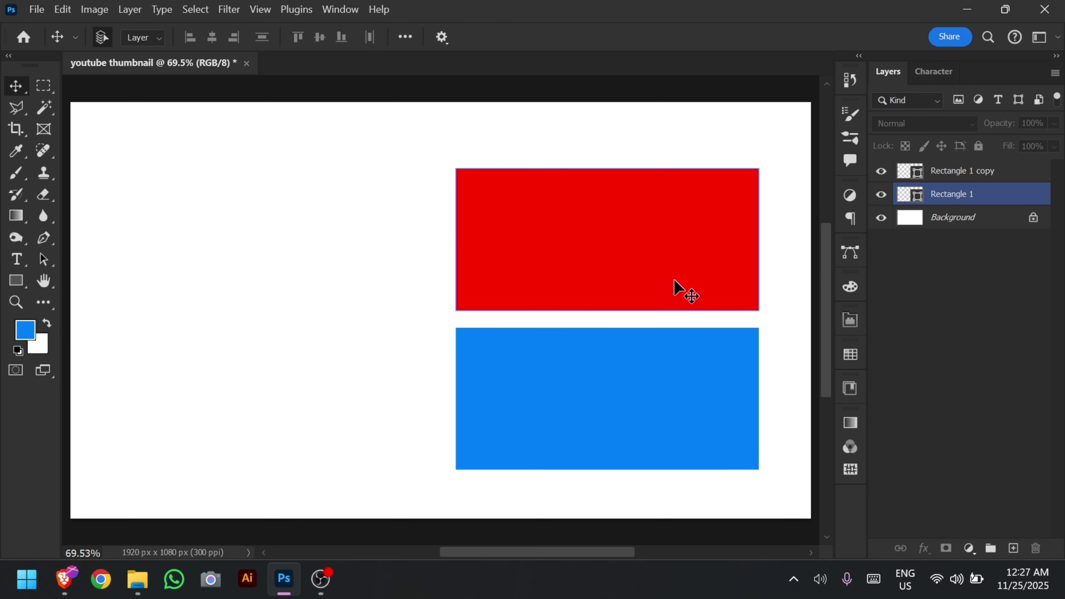
click(433, 319)
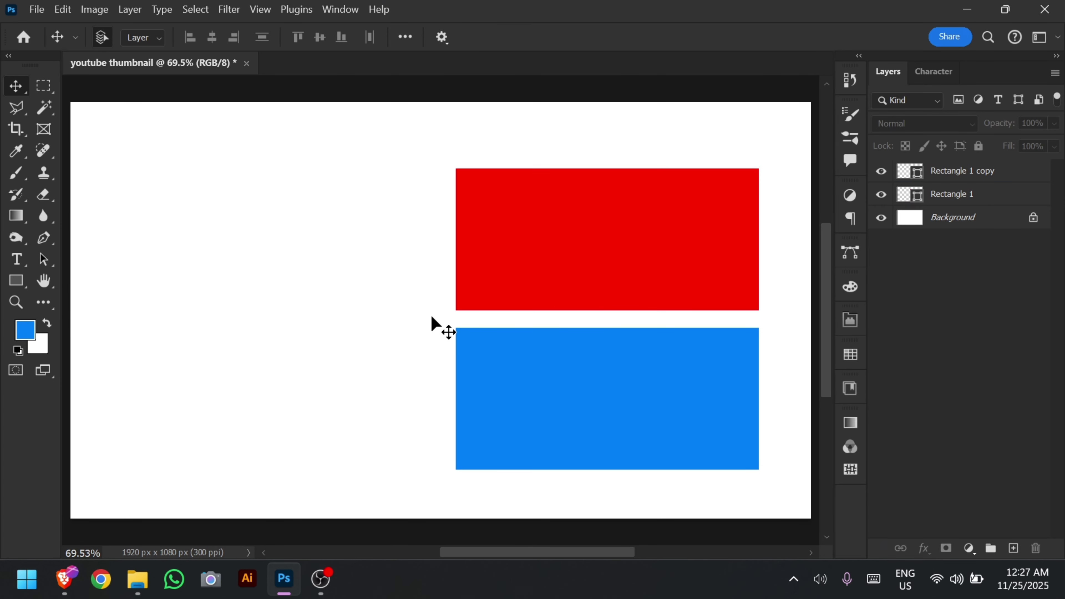
click(594, 306)
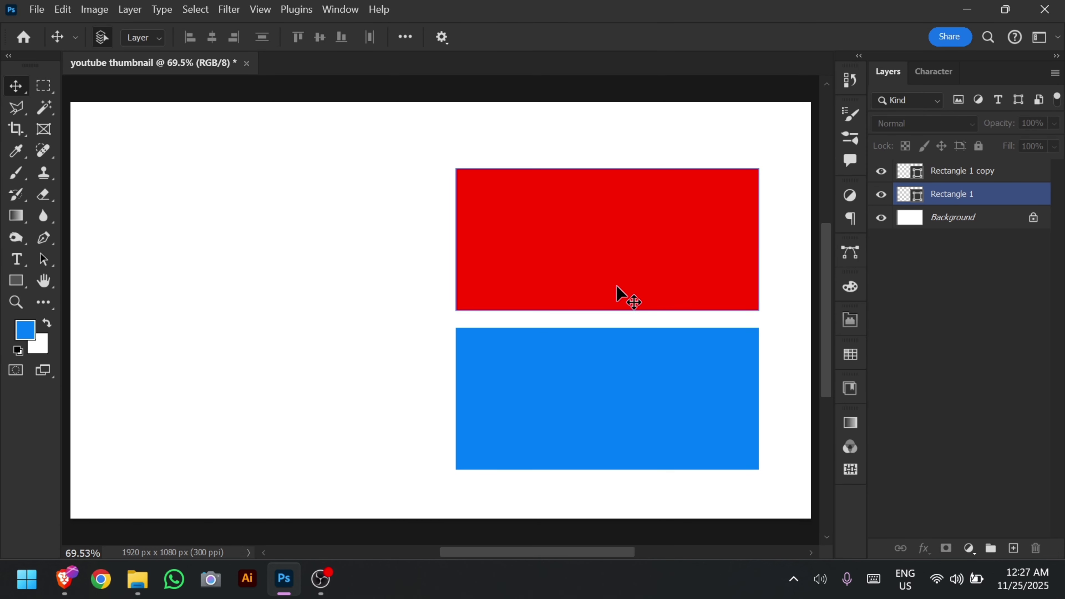
click(587, 318)
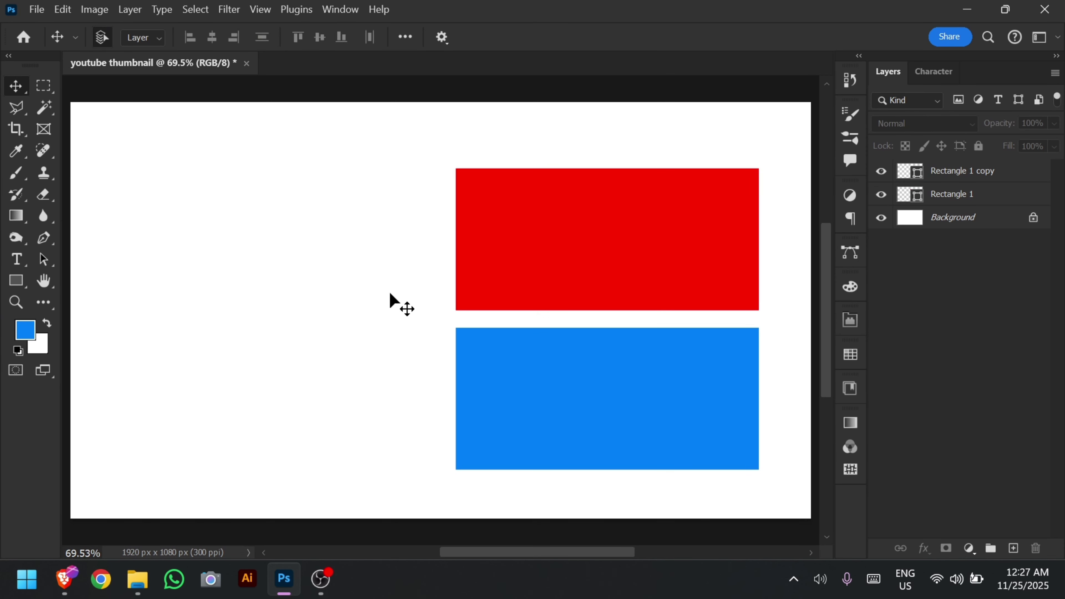
click(542, 338)
click(166, 285)
Step: Draw trial selection marquees on the empty canvas, pick the red rectangle near its lower edge, and deselect
drag(255, 247, 230, 345)
drag(224, 228, 340, 356)
click(318, 256)
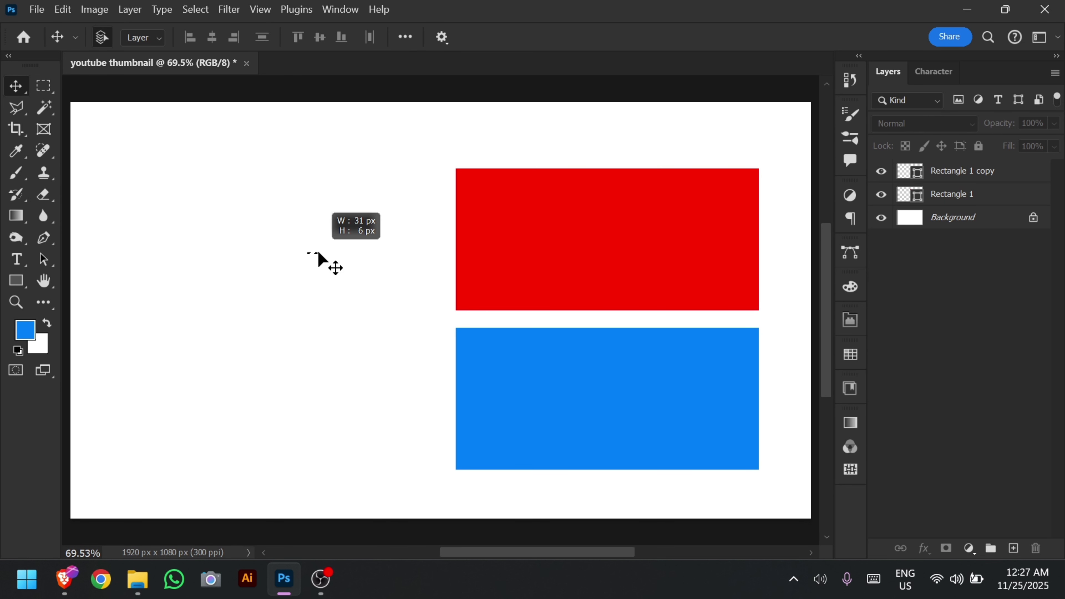
click(468, 407)
click(496, 307)
click(483, 318)
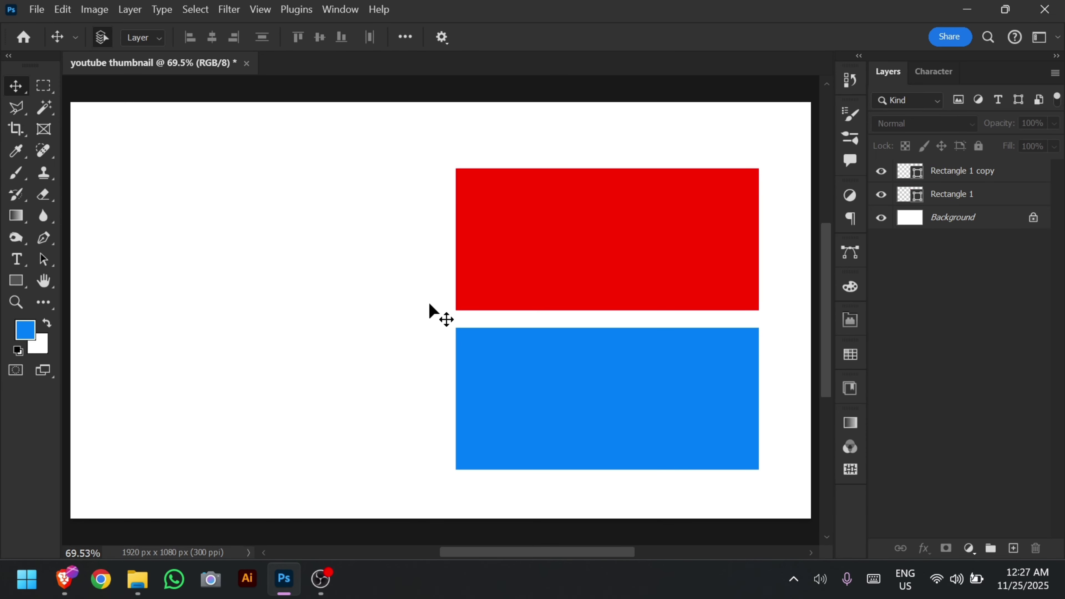
Step: Move the red rectangle slightly down so that it sits closer to the blue rectangle
click(474, 273)
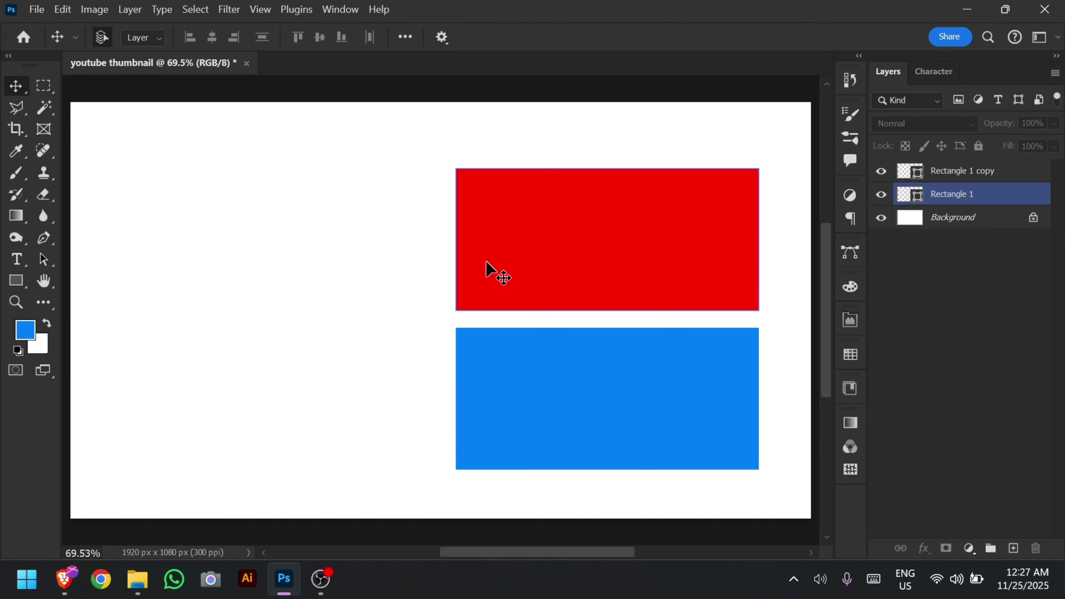
drag(511, 285, 517, 315)
drag(554, 226, 555, 217)
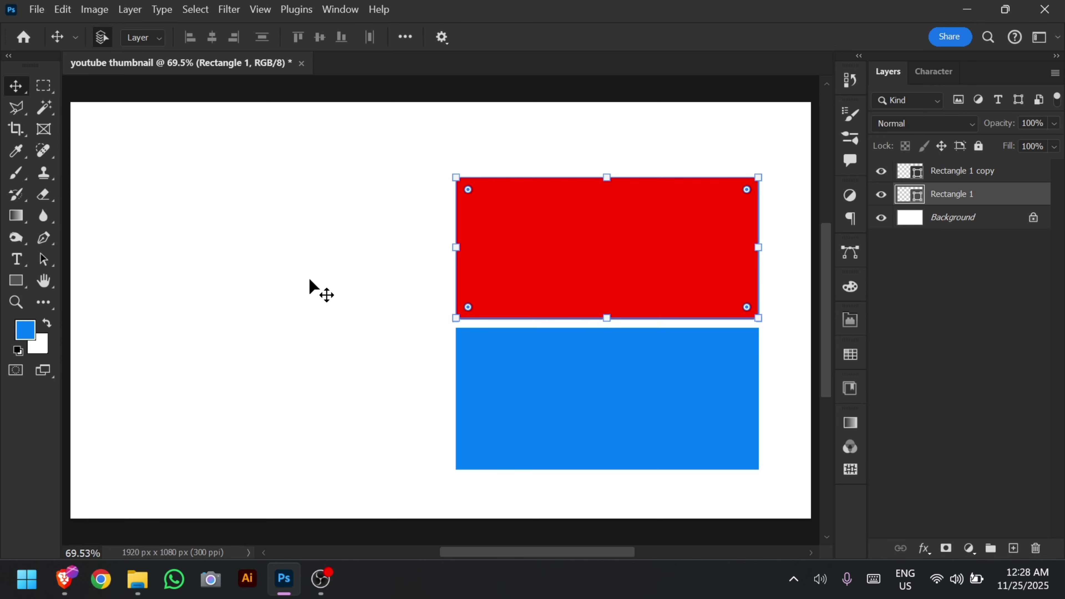
Step: Marquee-select both rectangles, and move the red one alone across the blue one's upper edge and back above it
click(181, 268)
drag(200, 256, 466, 373)
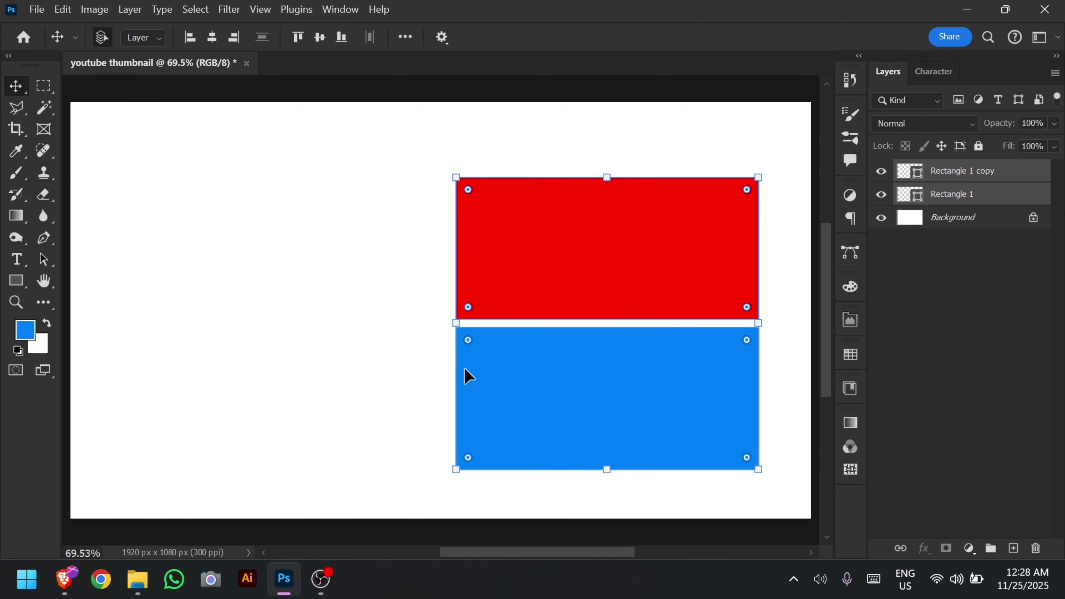
drag(588, 256, 613, 239)
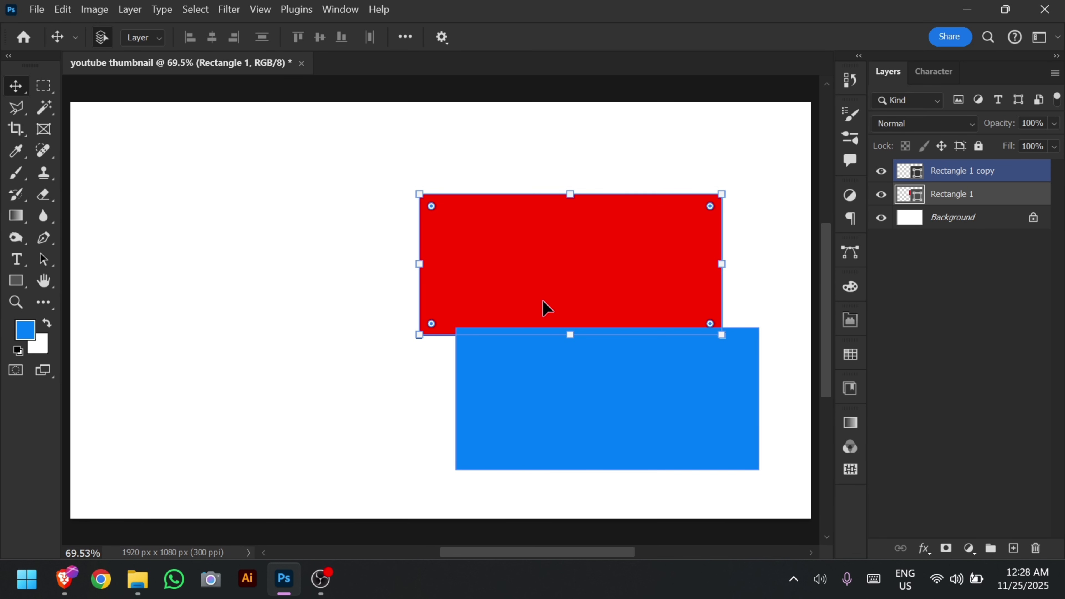
drag(549, 291, 587, 272)
Step: Select and deselect the blue rectangle, and marquee-select both rectangles from the empty canvas beside them
click(385, 290)
click(511, 381)
click(296, 265)
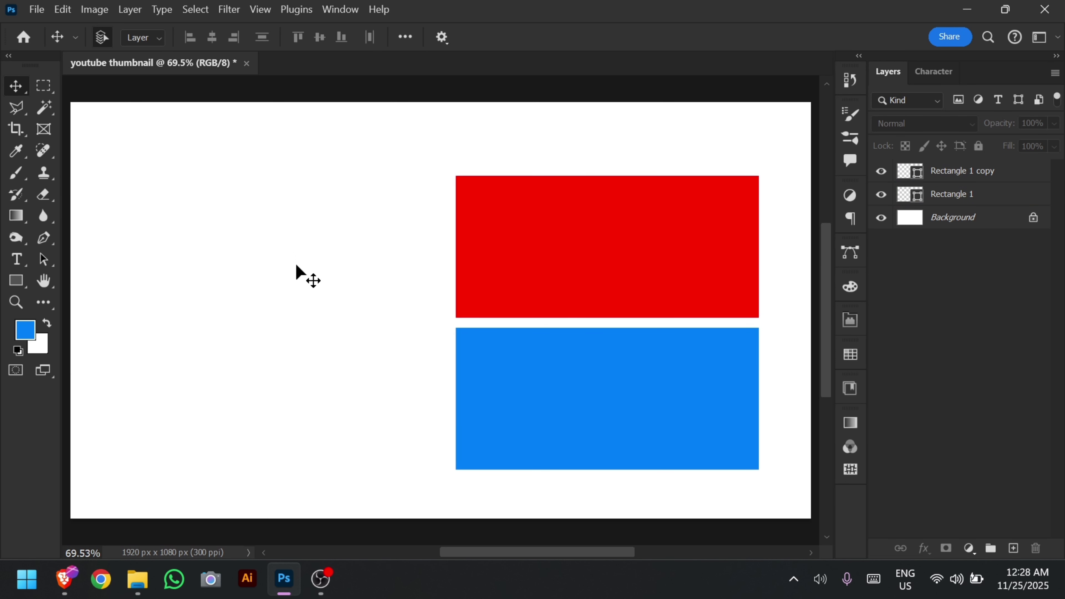
drag(351, 287, 583, 365)
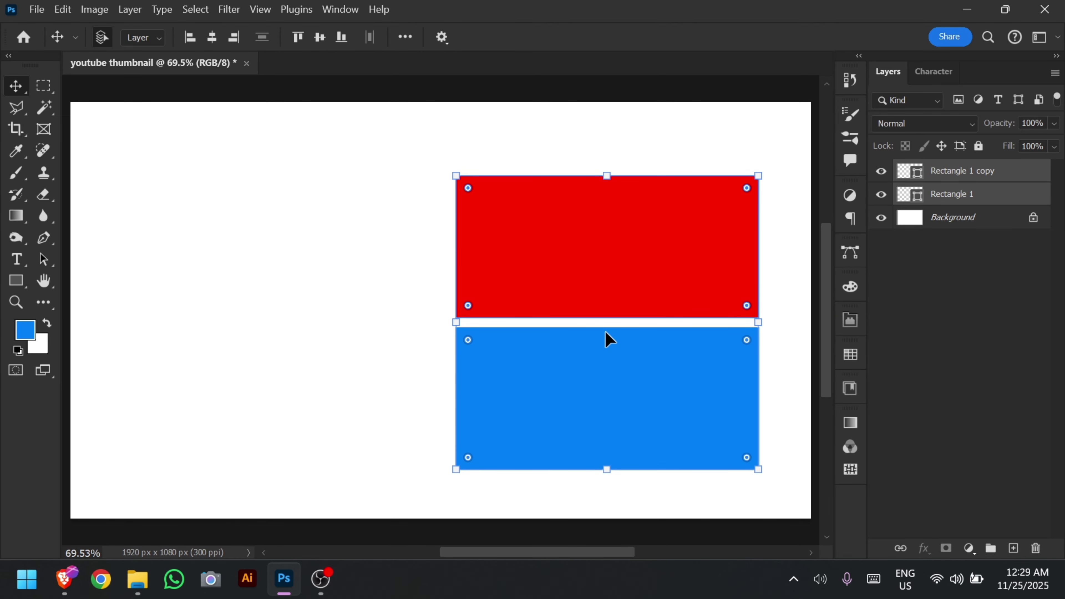
Step: Move both selected rectangles together to the canvas's left side and back, leaving them slightly right of the canvas centre
drag(680, 262, 338, 251)
drag(281, 398, 601, 342)
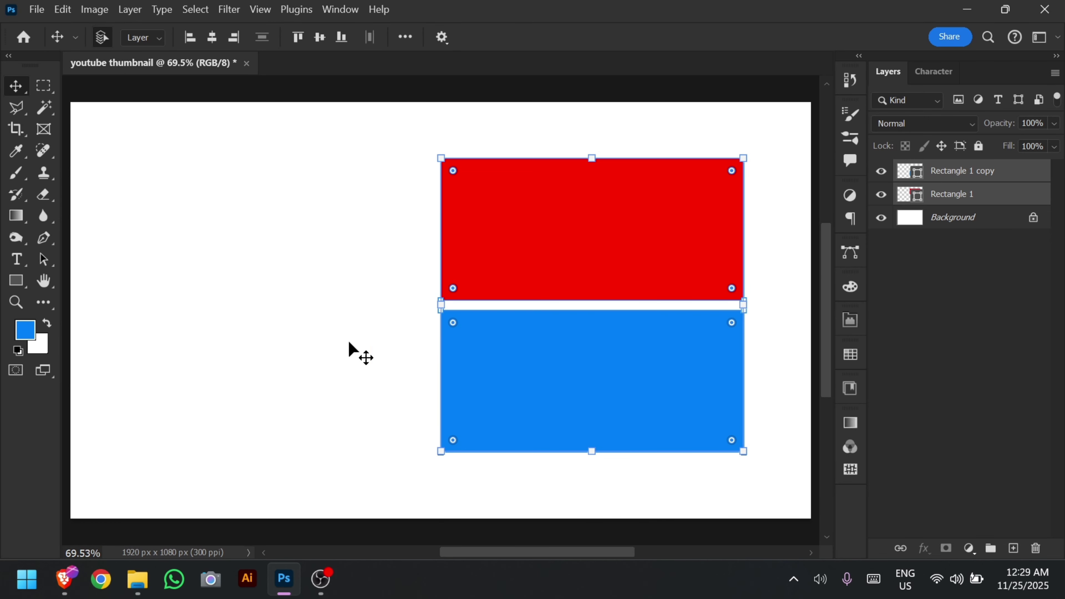
drag(532, 315, 292, 362)
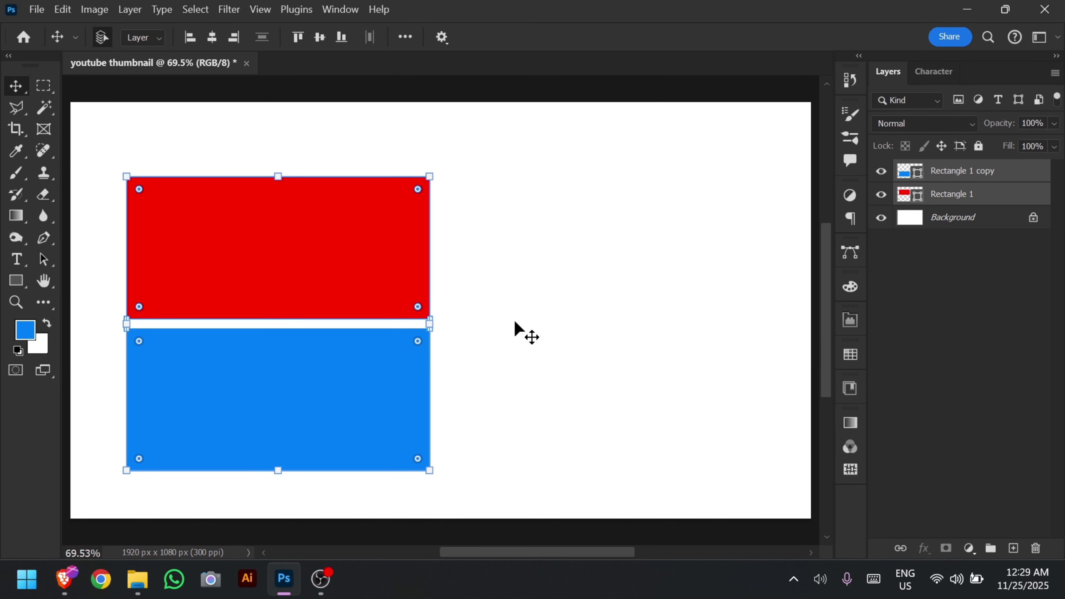
drag(337, 278, 569, 282)
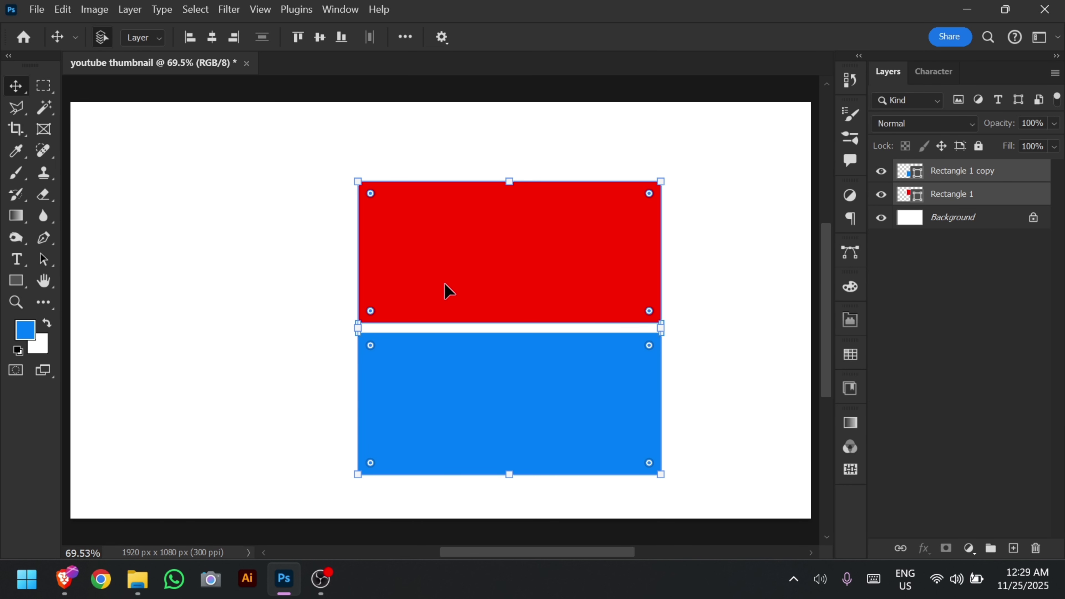
drag(444, 291, 516, 275)
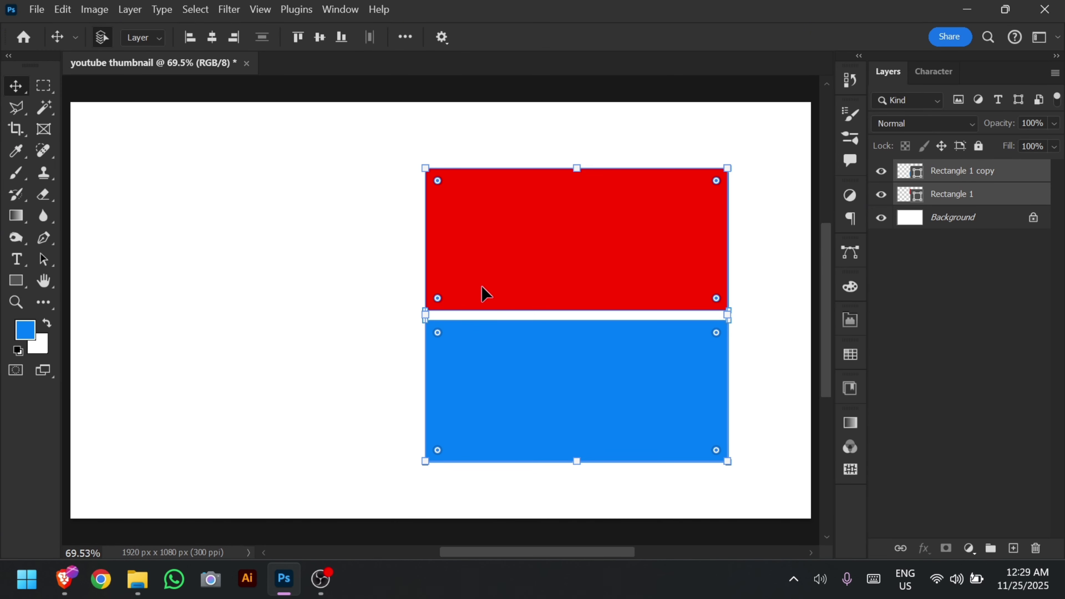
Step: Round the corners of both selected rectangles with the on-canvas radius handle to about 37 px
click(716, 183)
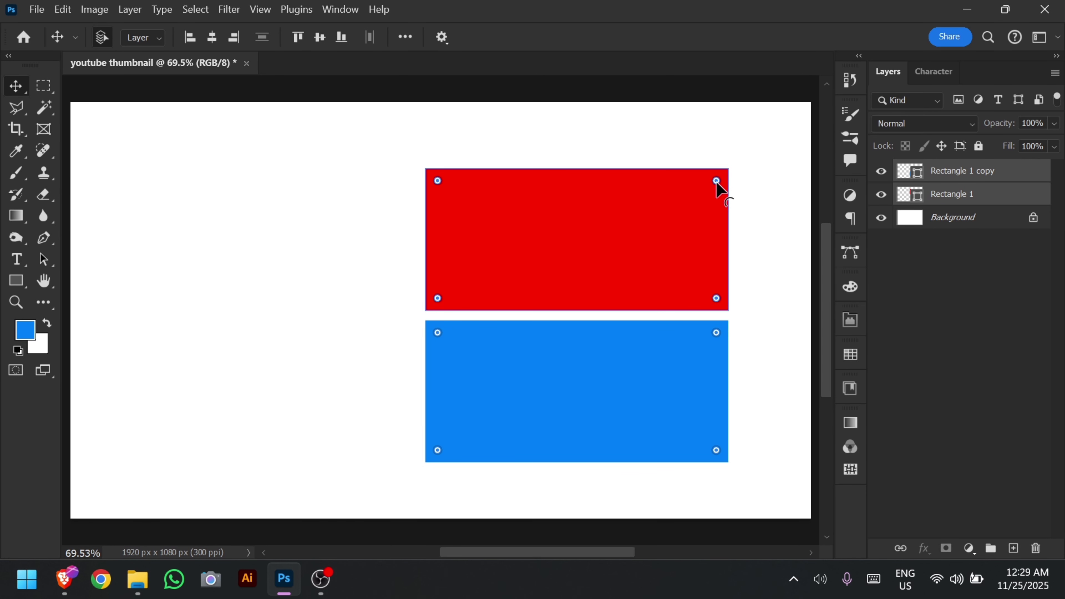
drag(716, 182, 698, 189)
drag(698, 188, 713, 182)
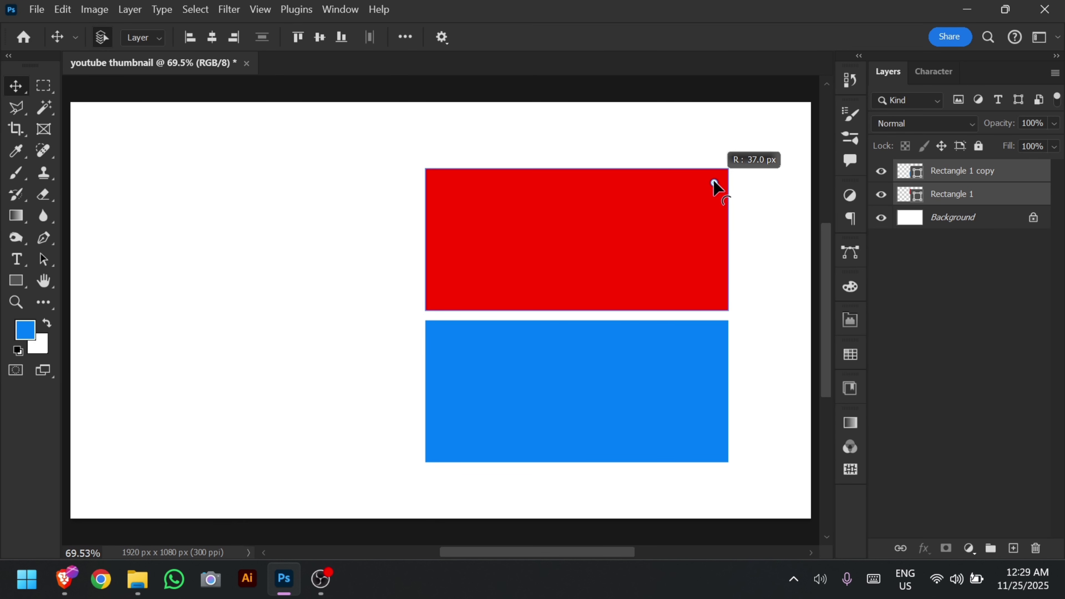
drag(715, 183, 714, 182)
drag(714, 181, 714, 183)
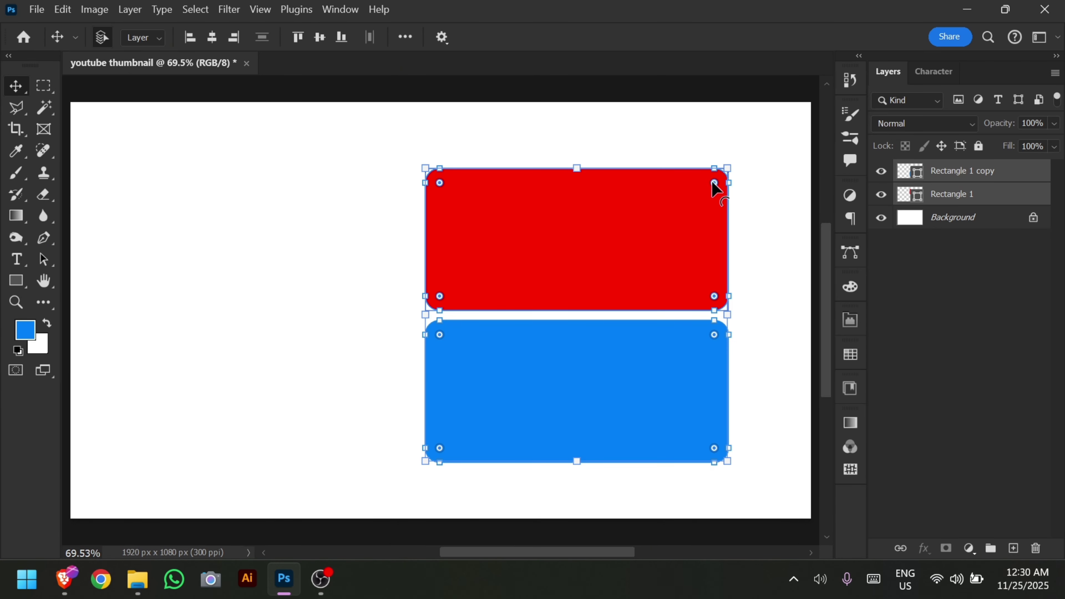
Step: Move both rectangles left to the middle of the canvas, deselect them, and marquee-select both again from the empty canvas
drag(629, 281, 509, 279)
click(664, 229)
click(423, 206)
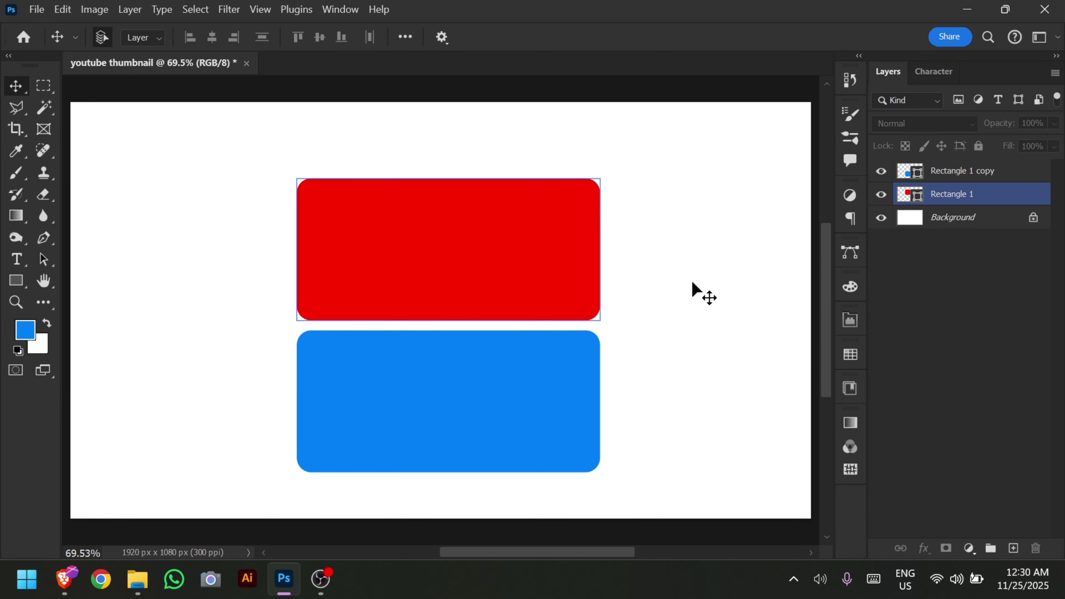
mouse_move(779, 404)
mouse_down()
mouse_move(656, 401)
mouse_move(497, 246)
mouse_up()
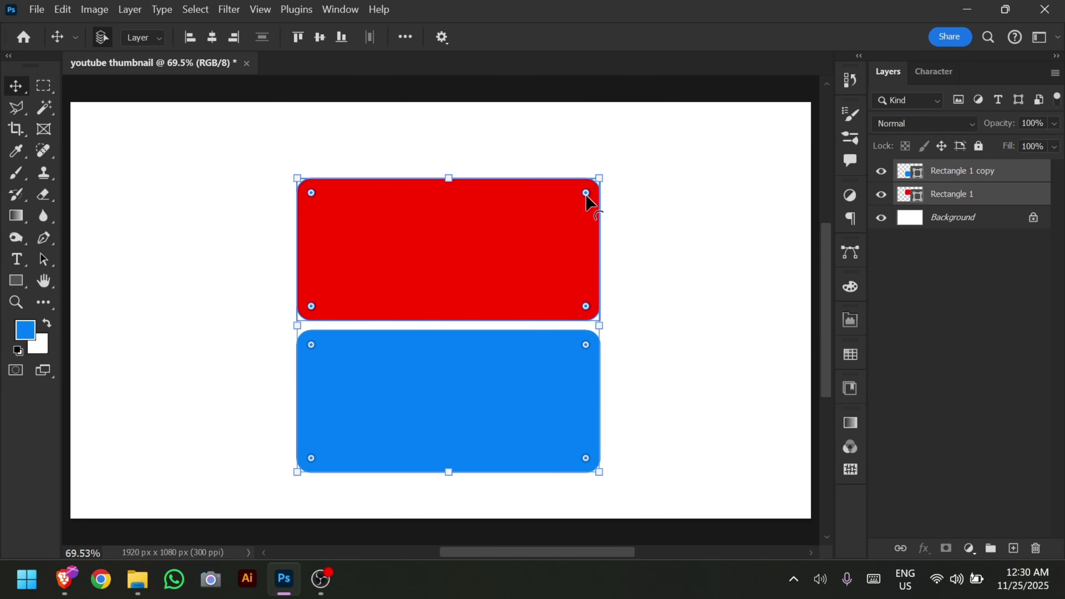
Step: Return the rounded corners of both rectangles to square and clear the selection
drag(586, 196, 576, 372)
key(space)
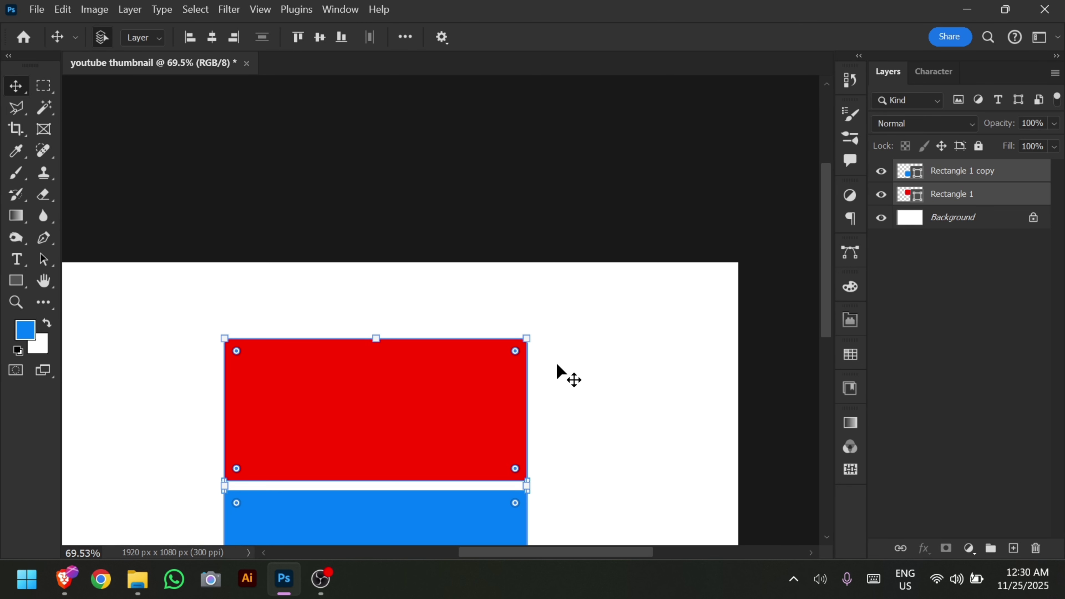
scroll(587, 350, down, 1)
click(623, 354)
scroll(629, 360, down, 2)
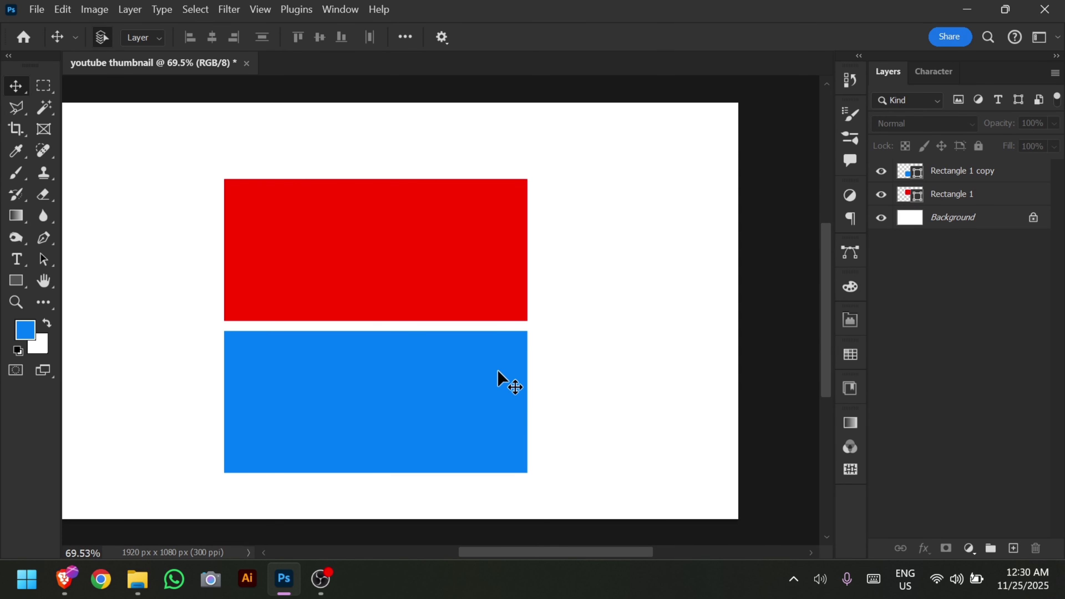
Step: Select the red rectangle on its own and deselect it
click(488, 280)
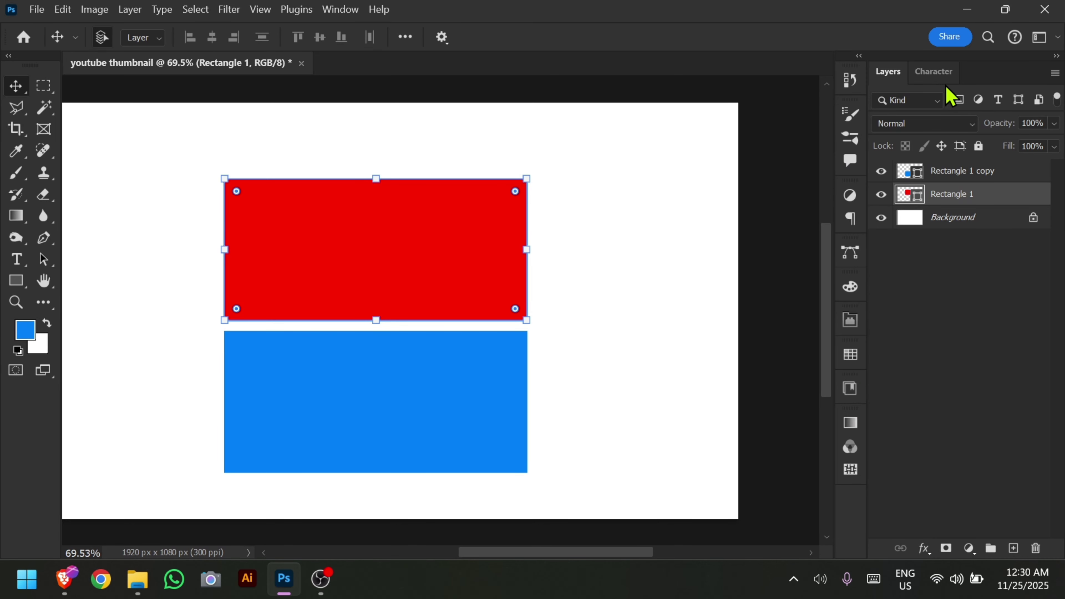
click(603, 330)
scroll(654, 358, down, 2)
scroll(675, 362, up, 1)
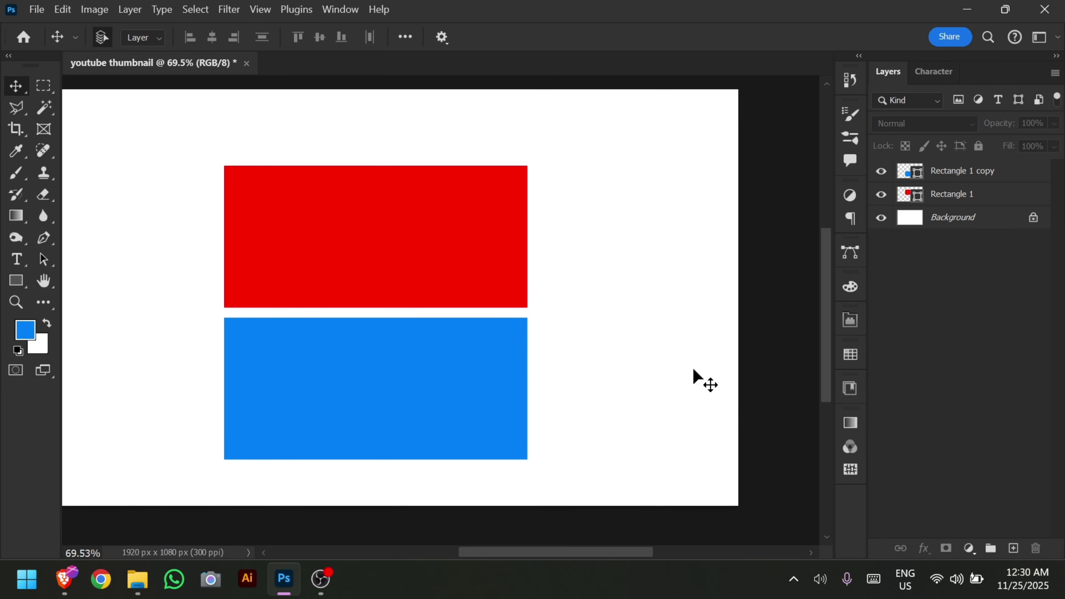
Step: Draw a rectangle about 620 × 549 px overlapping the left parts of the red and blue ones, and fill it green
drag(182, 191, 420, 402)
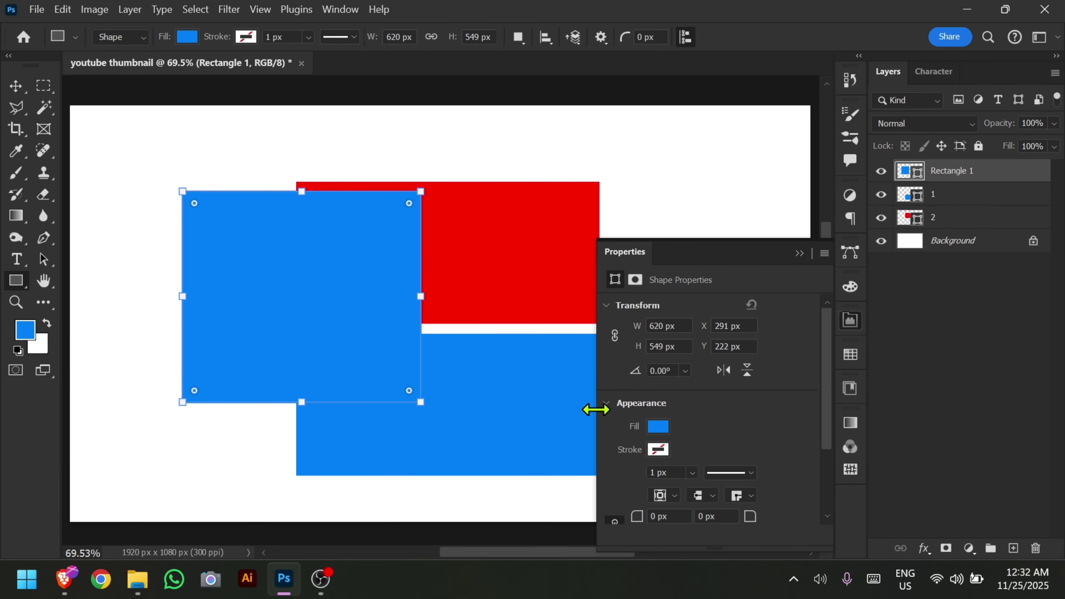
click(660, 427)
click(775, 331)
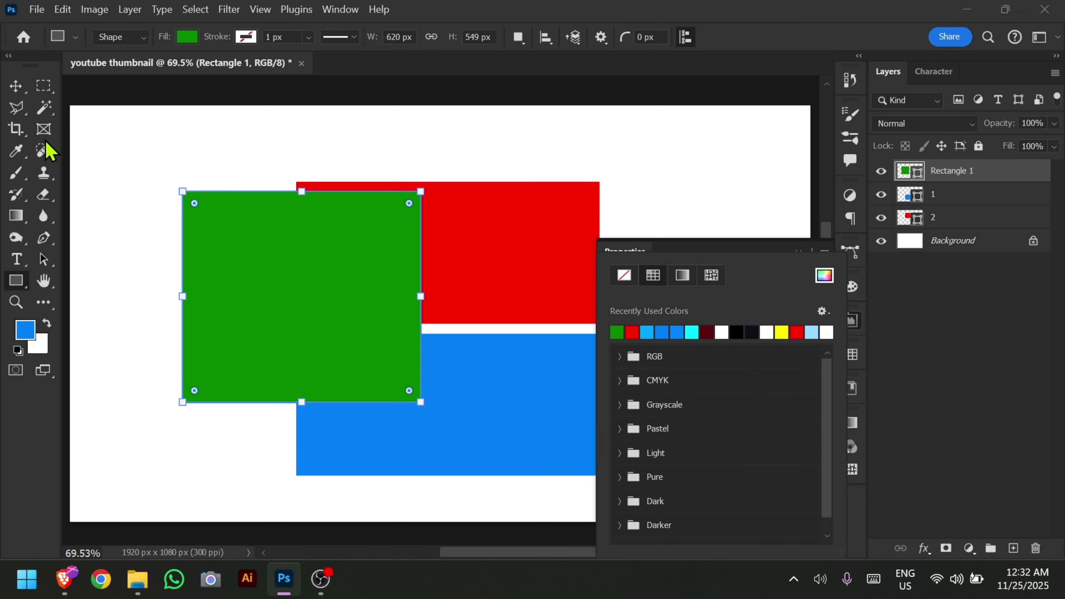
Step: Switch to the Move tool, collapse the properties, and highlight the green and red rectangles in turn on the canvas
click(16, 87)
scroll(755, 229, down, 2)
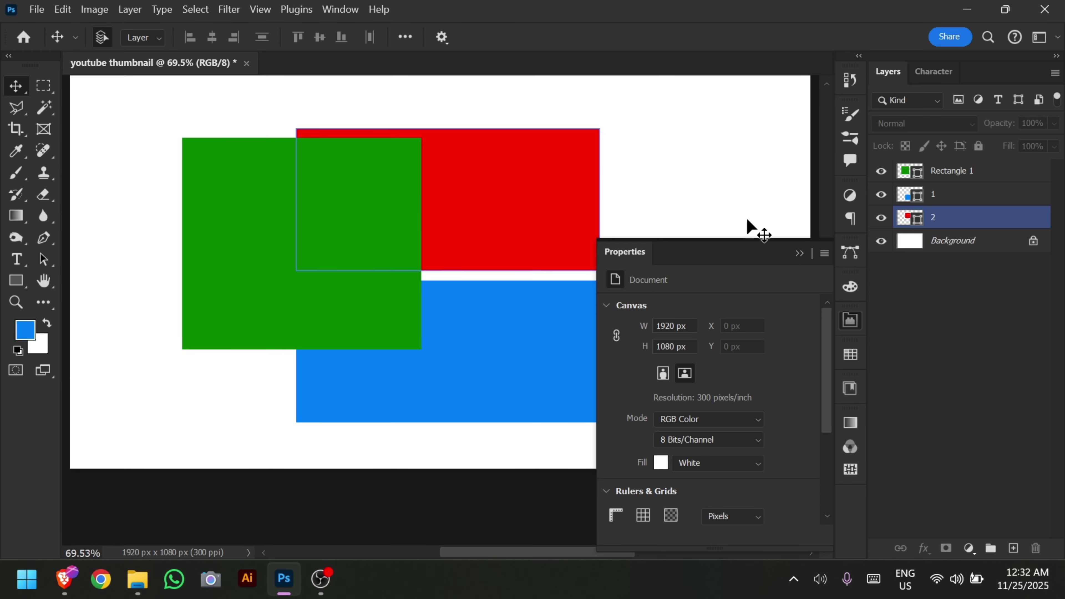
click(799, 253)
scroll(361, 247, up, 1)
click(362, 247)
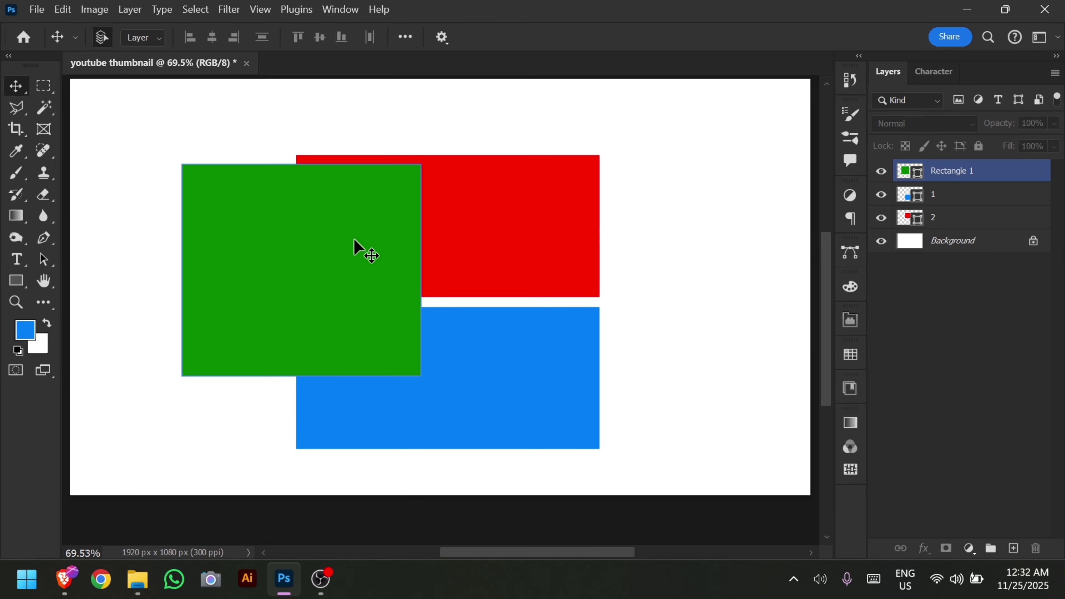
click(436, 216)
click(364, 304)
click(459, 207)
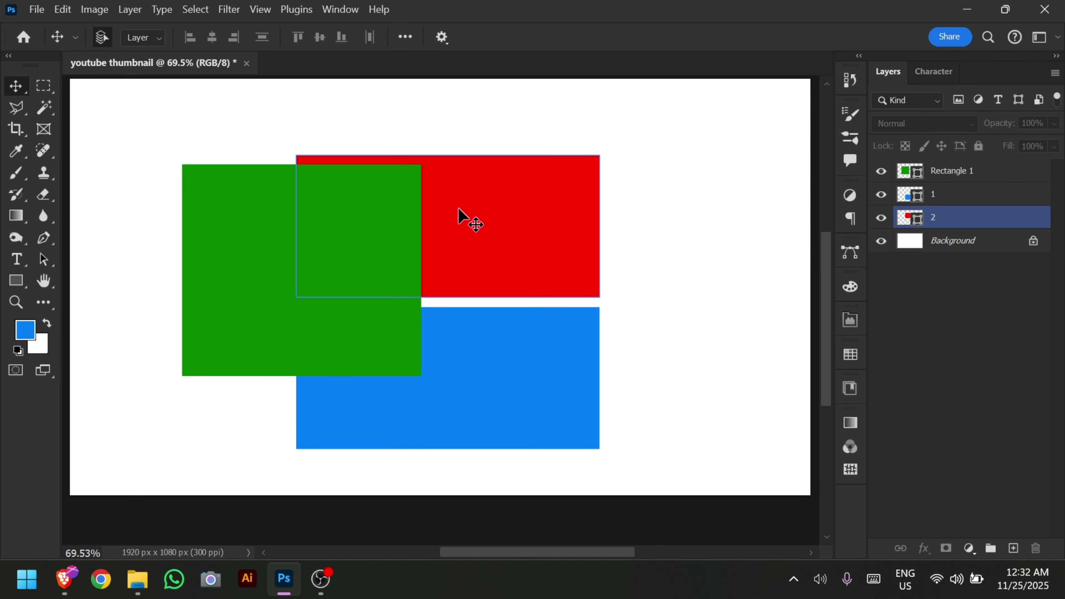
Step: Select the green and blue rectangles in turn, and move the green one slightly down and to the right
click(375, 231)
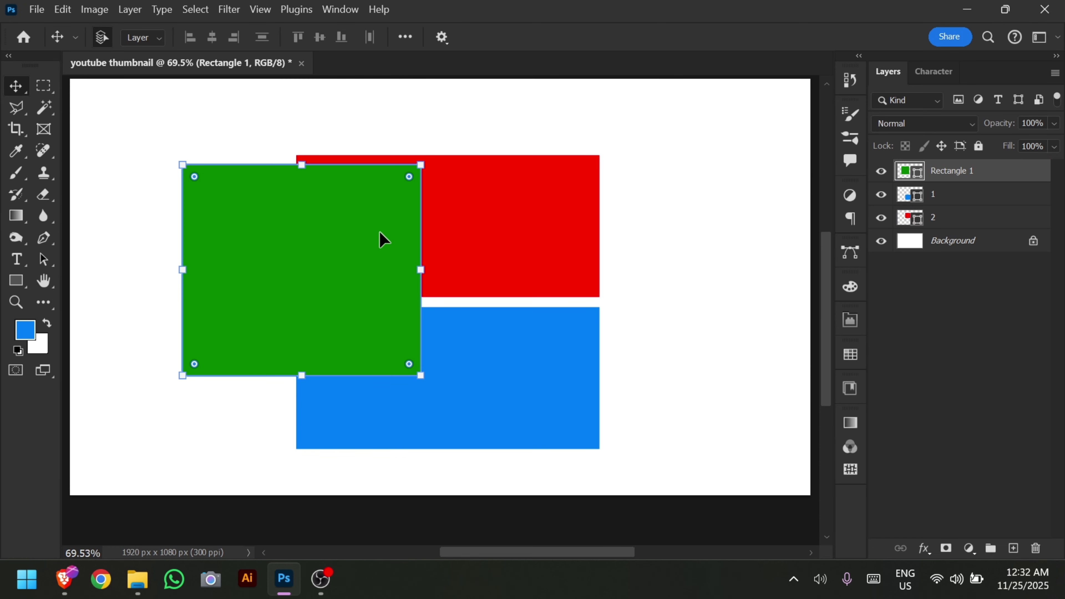
click(507, 441)
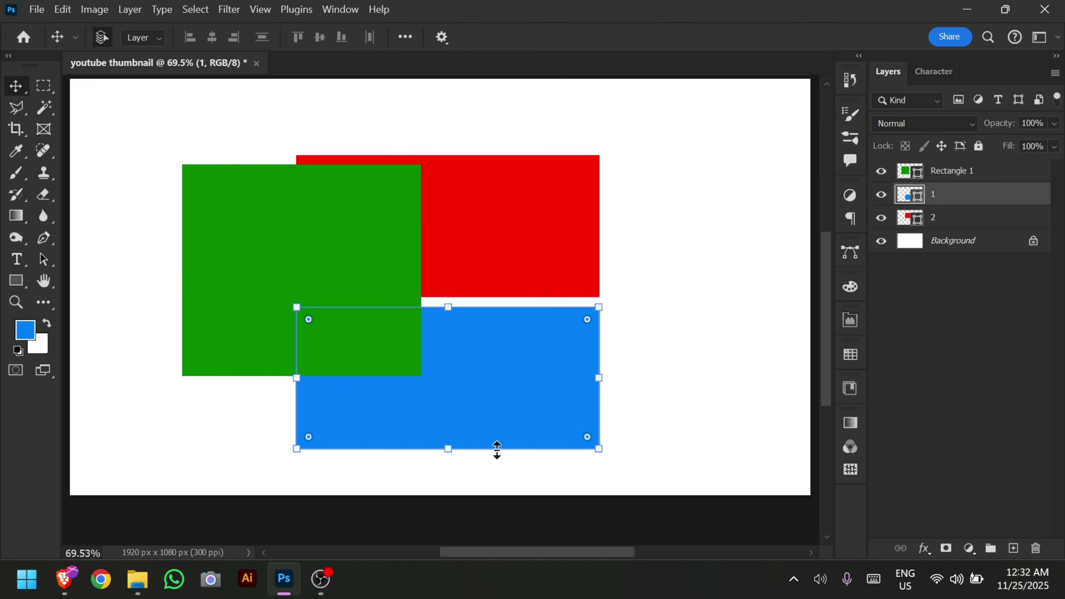
click(369, 340)
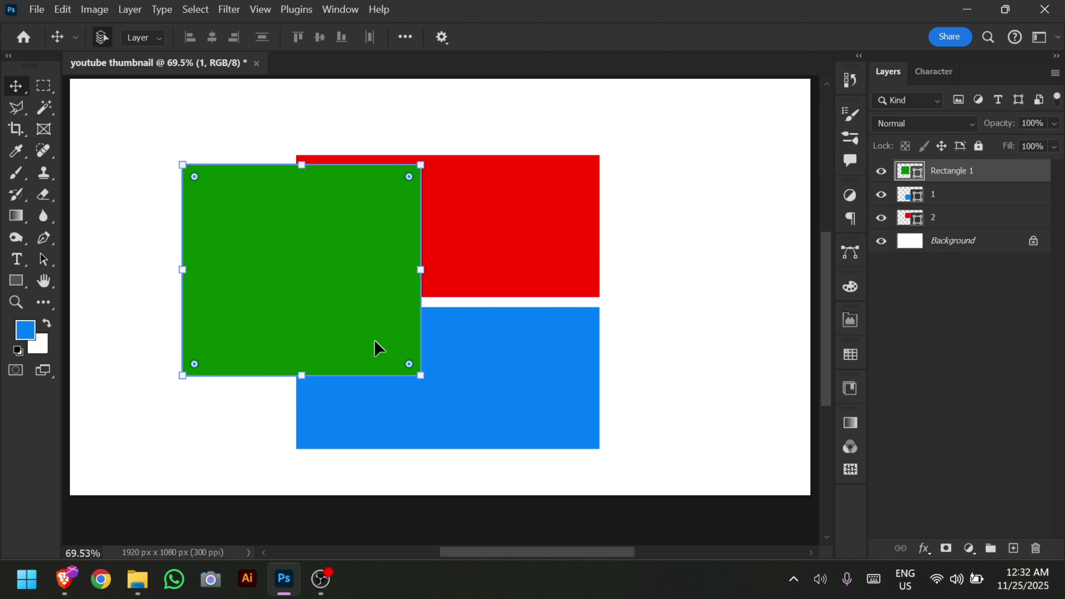
drag(354, 286, 383, 301)
click(582, 409)
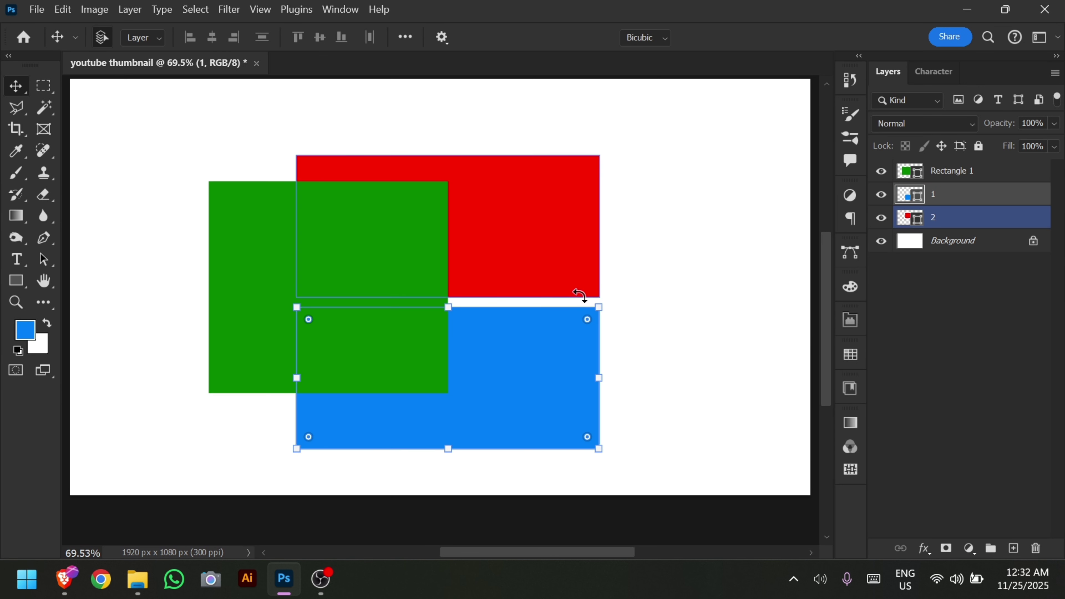
key(ctrl+t)
click(786, 37)
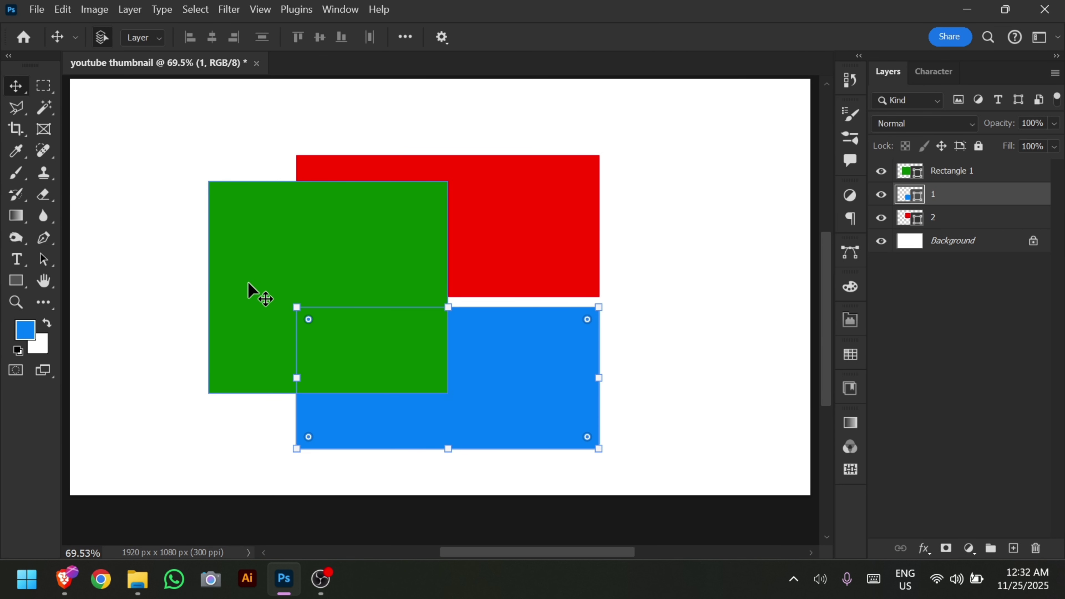
Step: Select and deselect the green rectangle, and try a marquee from the empty canvas across the blue and red rectangles' right edges
click(252, 294)
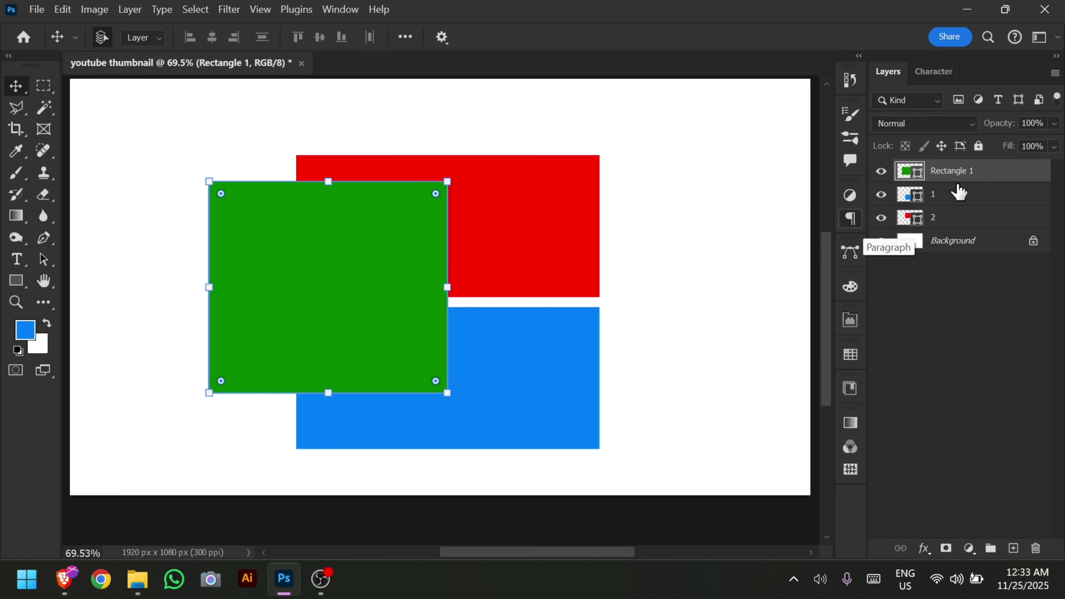
click(727, 245)
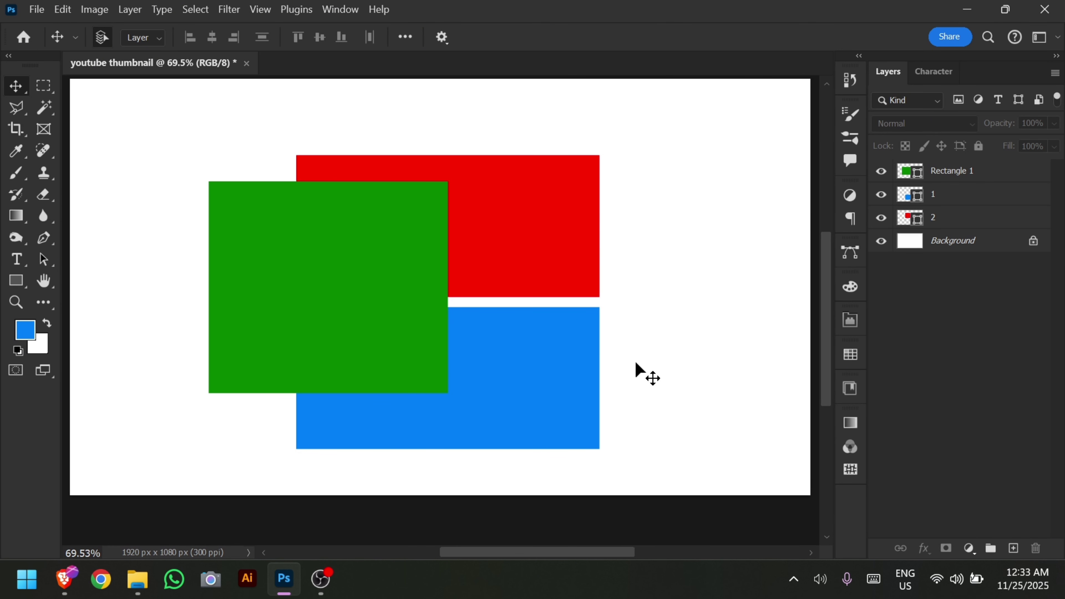
drag(635, 360, 567, 287)
click(711, 318)
Step: Highlight the red and blue rectangles on the canvas, and select the blue one through its layer "1"
click(537, 249)
click(538, 354)
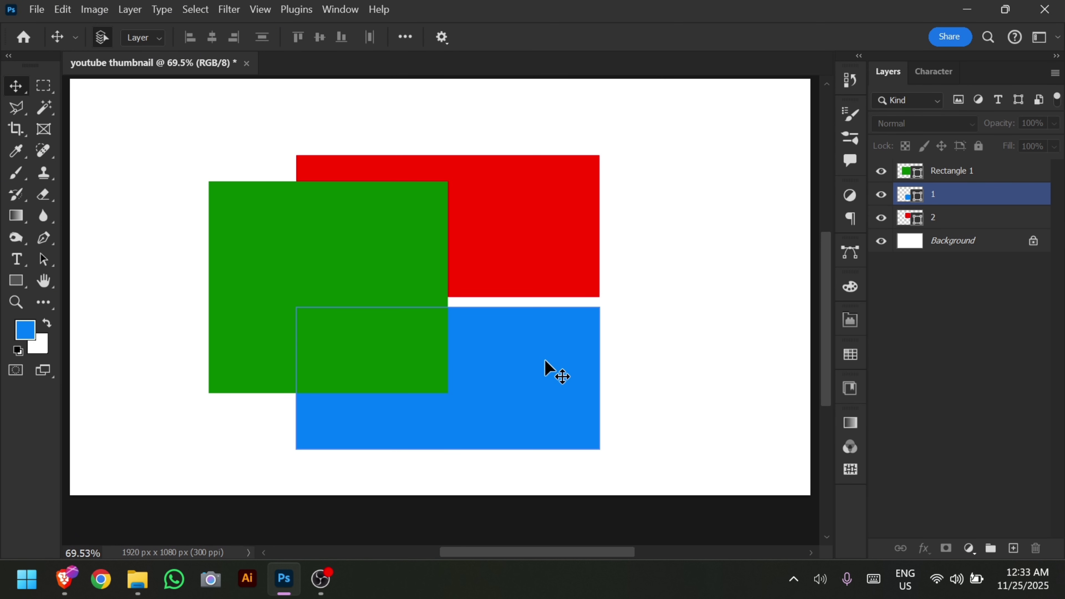
click(658, 328)
click(982, 198)
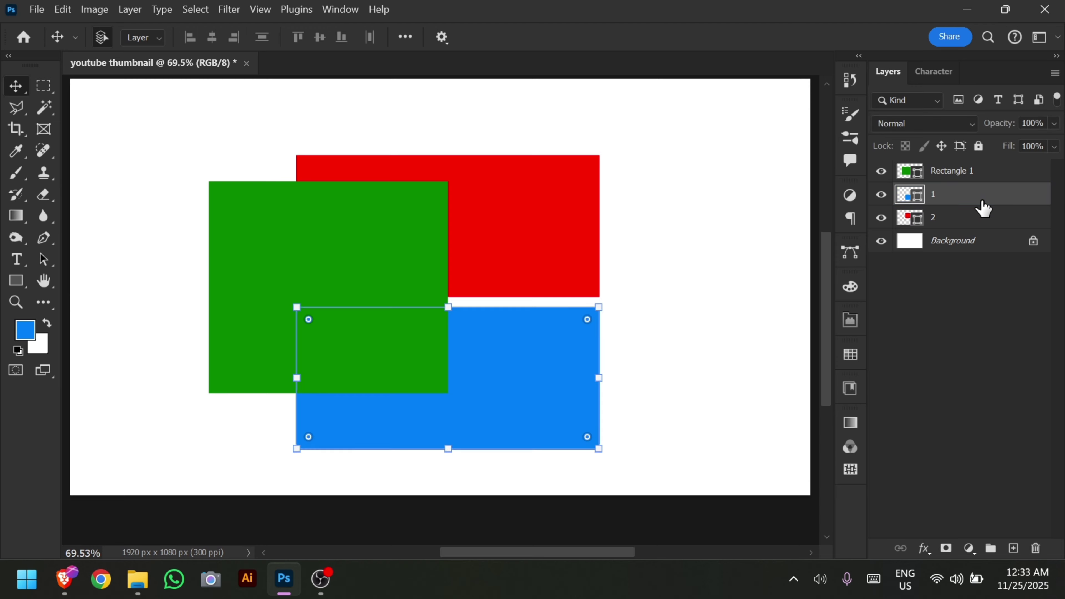
Step: Move the green rectangle slightly to the right over the red and blue ones, and deselect it
click(359, 285)
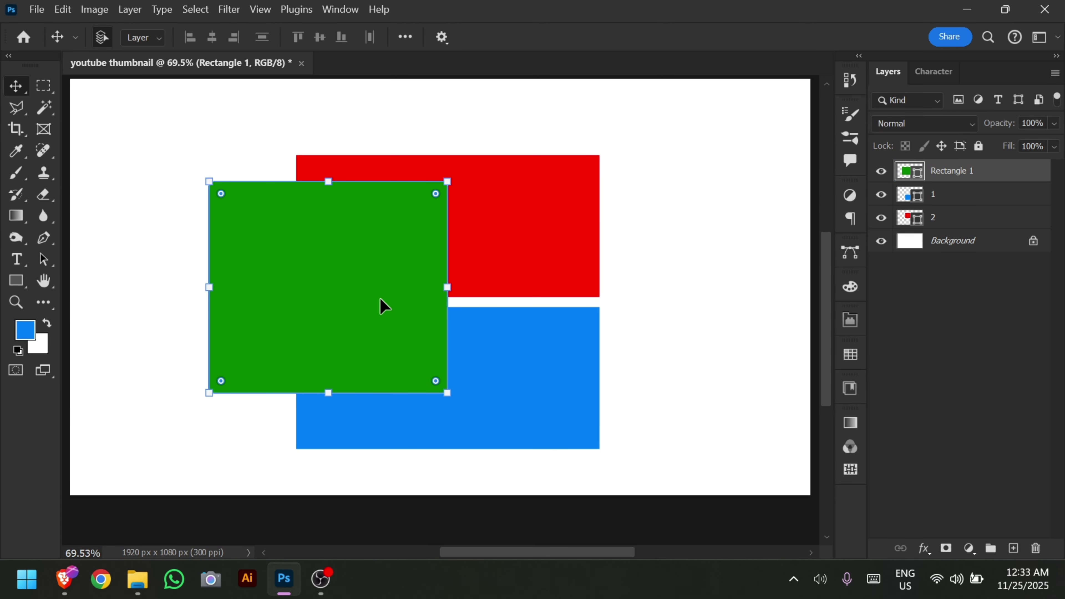
drag(359, 323, 380, 328)
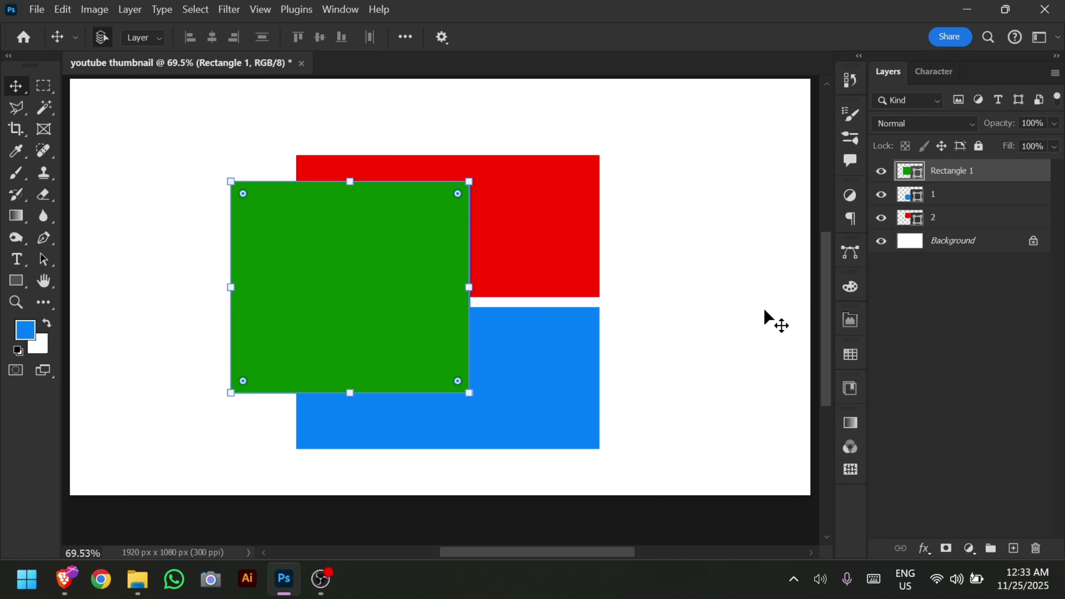
click(788, 300)
Step: Select the red rectangle through its layer "2", deselect it, and compare layers "1" and "2" with their shapes
click(944, 219)
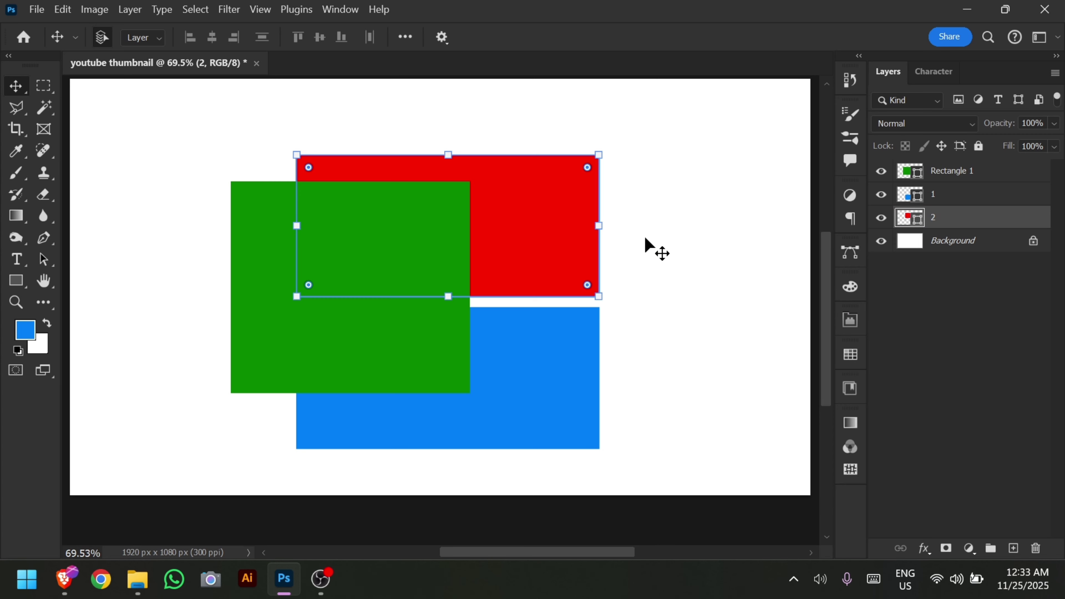
click(654, 247)
click(937, 195)
click(929, 222)
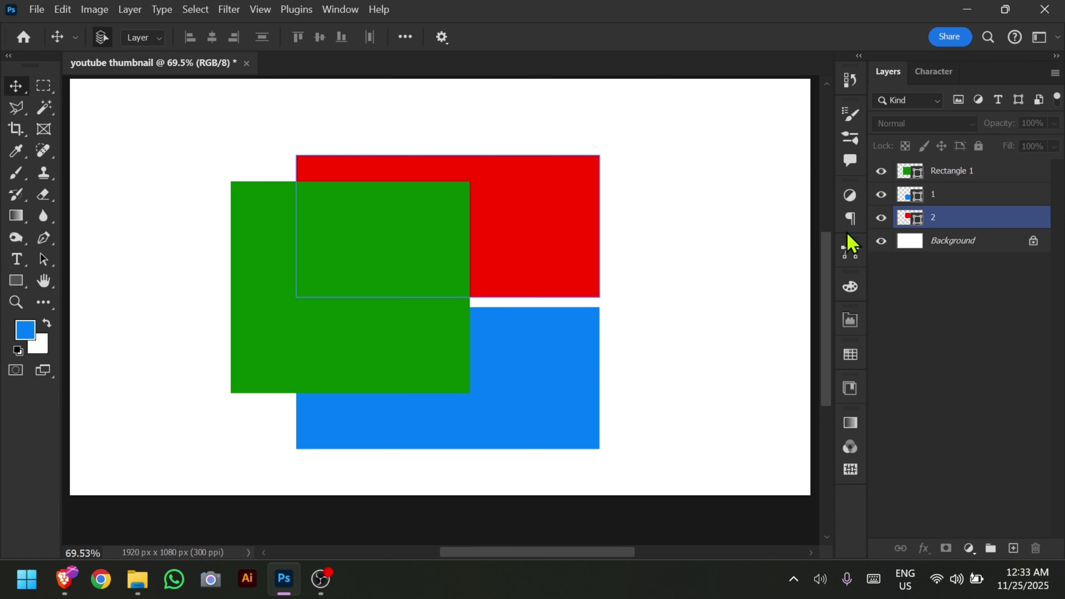
click(658, 360)
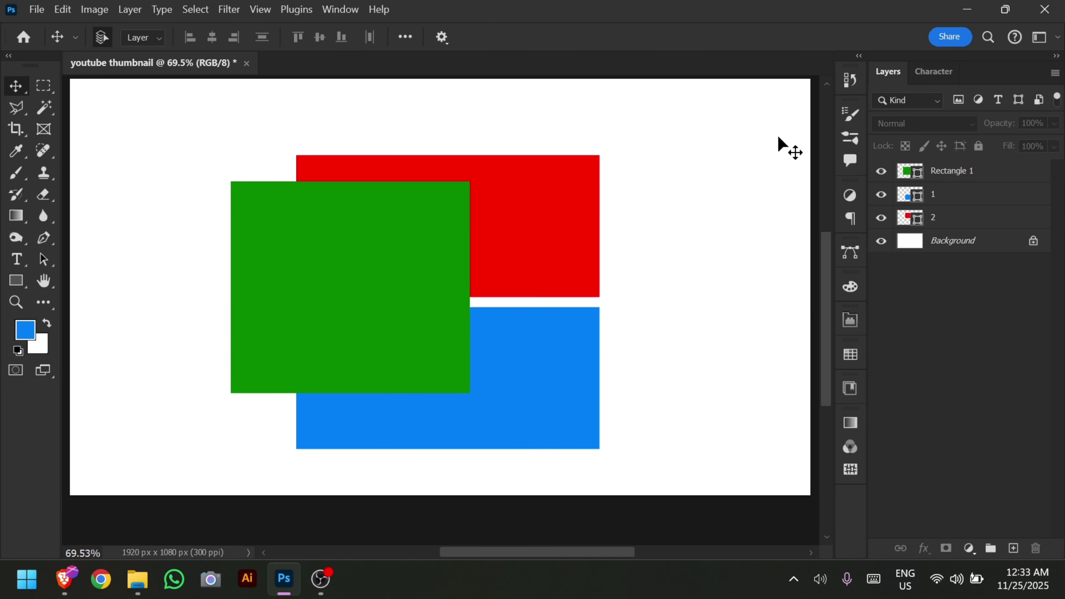
Step: Examine the auto-select outlines of the red, green and blue rectangles in turn on the canvas
click(579, 174)
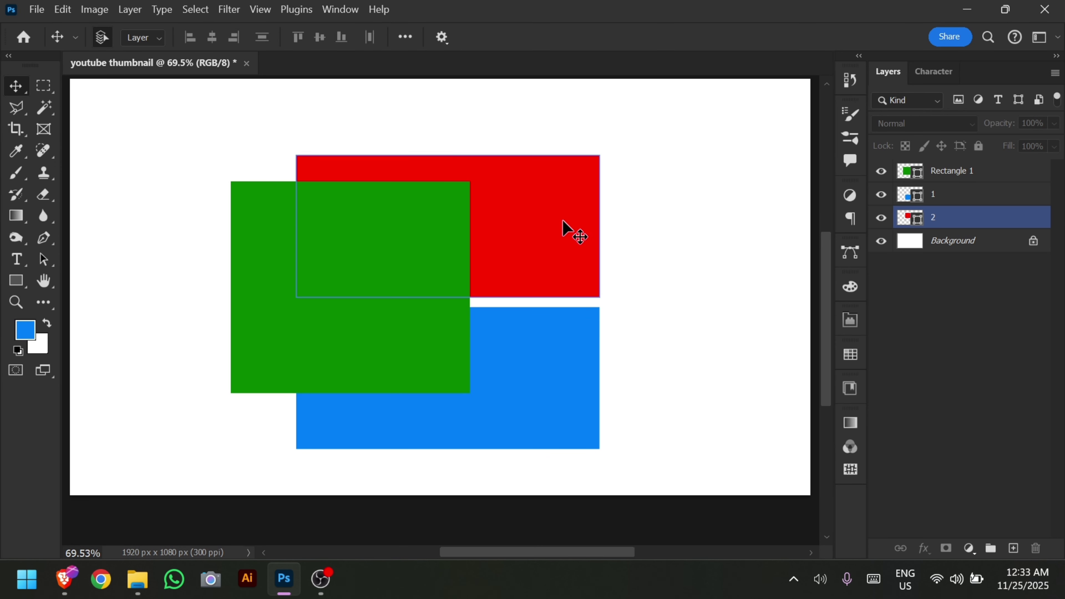
click(575, 144)
click(238, 245)
click(435, 148)
click(573, 228)
click(385, 318)
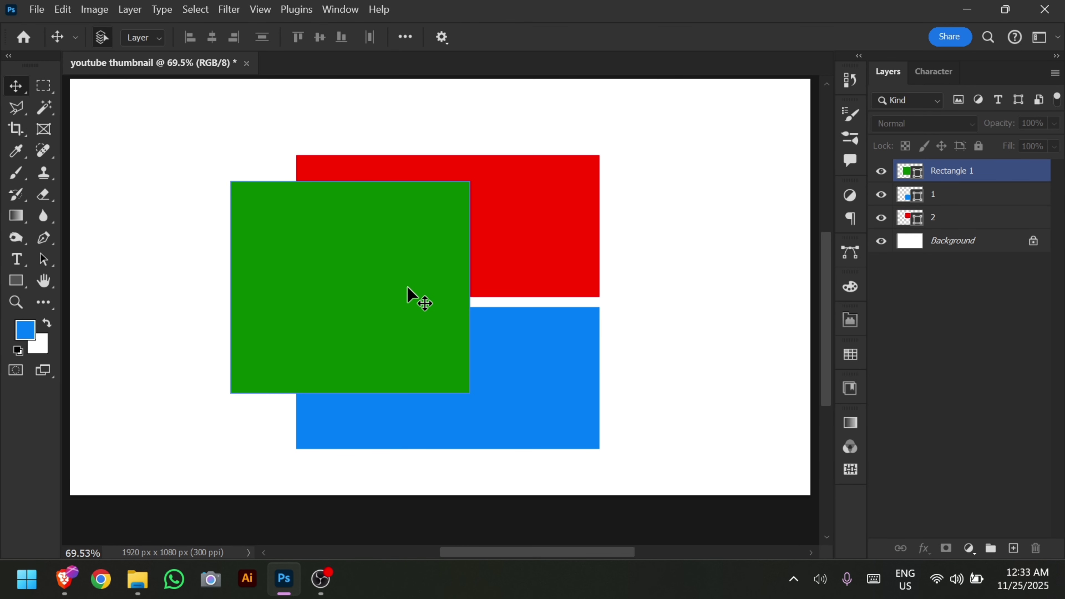
click(511, 404)
click(351, 289)
click(541, 226)
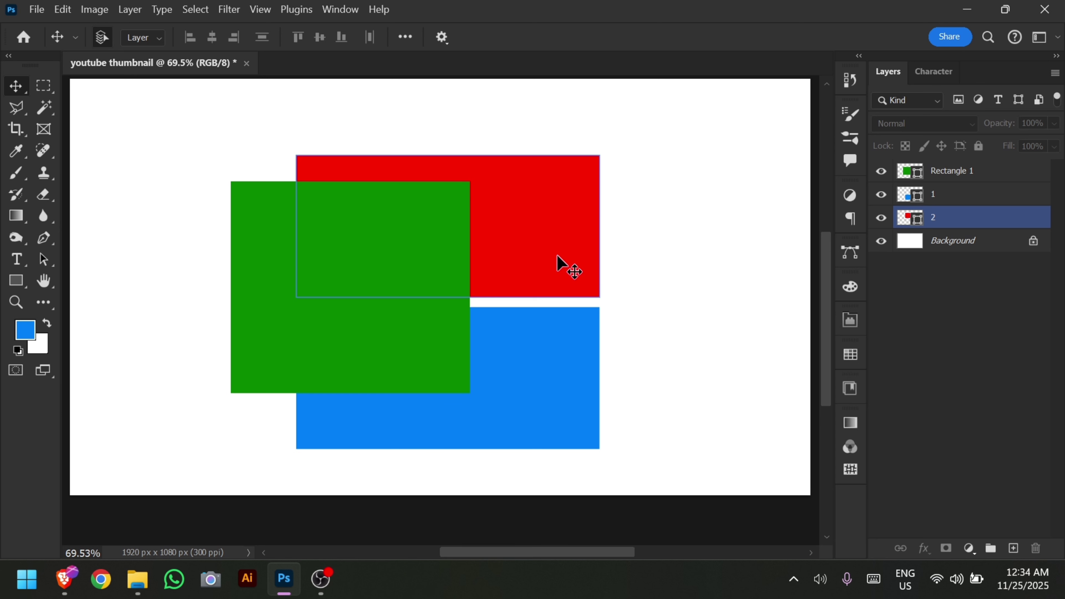
Step: Spread the three rectangles apart, moving blue to the canvas's lower left, green to the lower middle and red toward the upper right
click(945, 226)
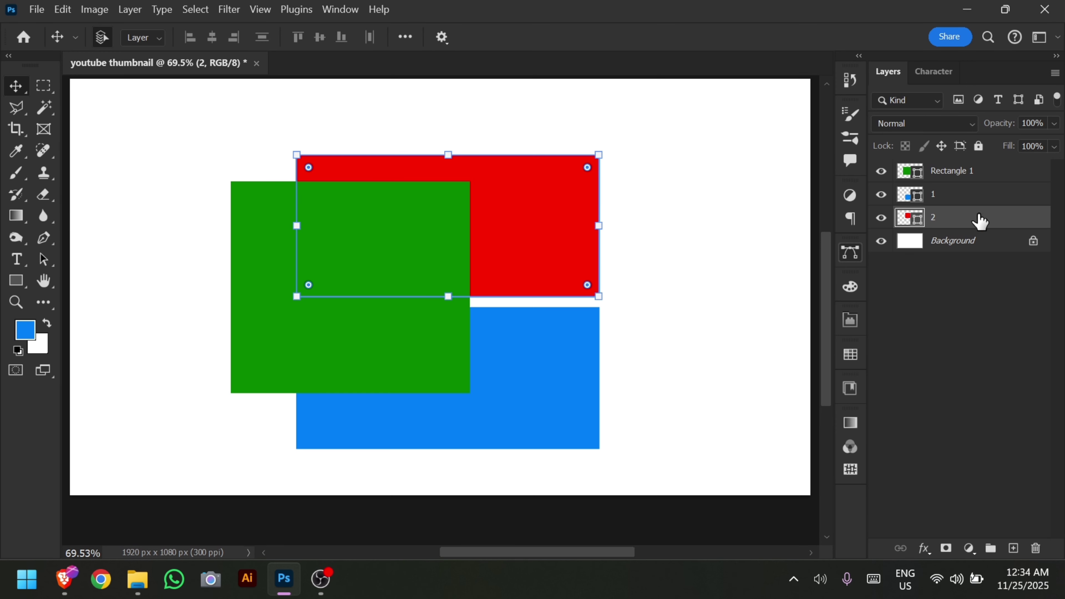
click(632, 348)
drag(579, 354, 354, 377)
drag(386, 282, 578, 395)
drag(590, 241, 667, 186)
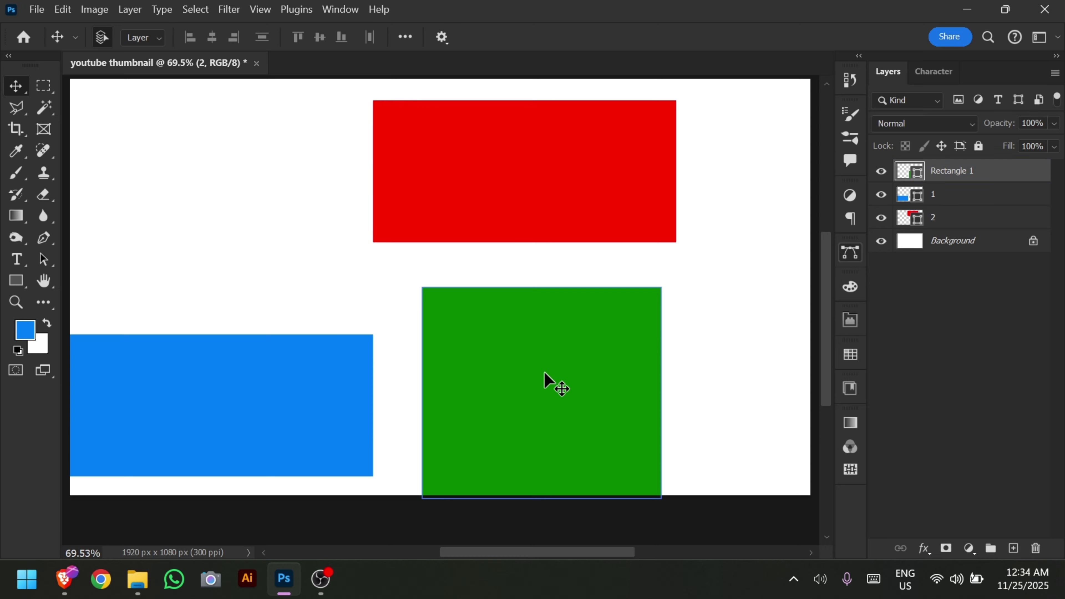
Step: Move the green rectangle up and left to just below the red one, and place the blue rectangle beside green's left edge
drag(544, 373, 494, 326)
click(353, 312)
click(690, 348)
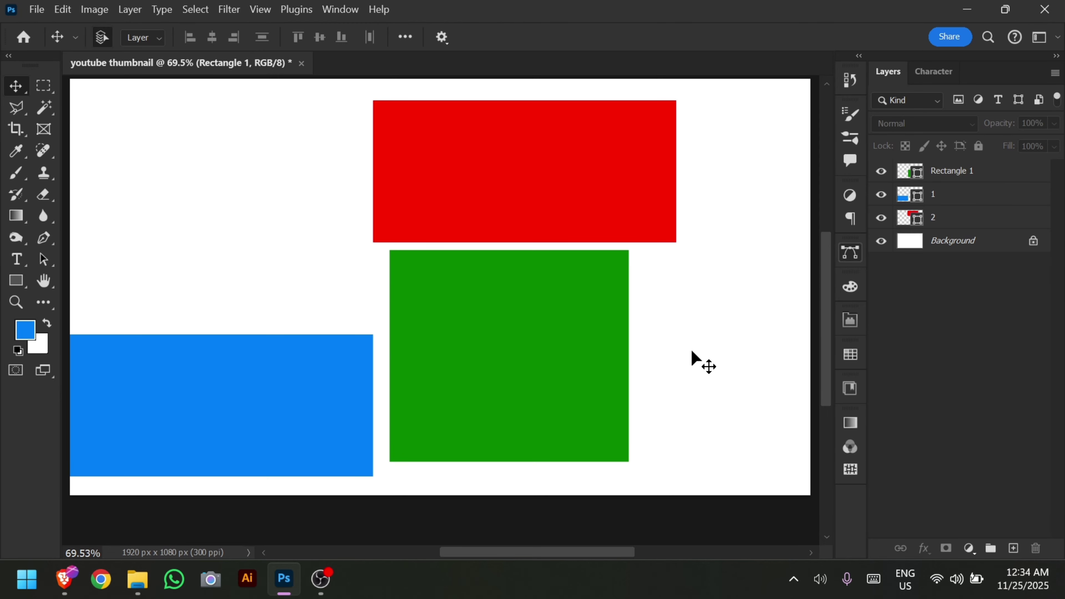
click(620, 428)
drag(340, 428, 346, 402)
Step: Examine the auto-select outlines of the green and red rectangles while blue is selected, and deselect the blue one
click(475, 305)
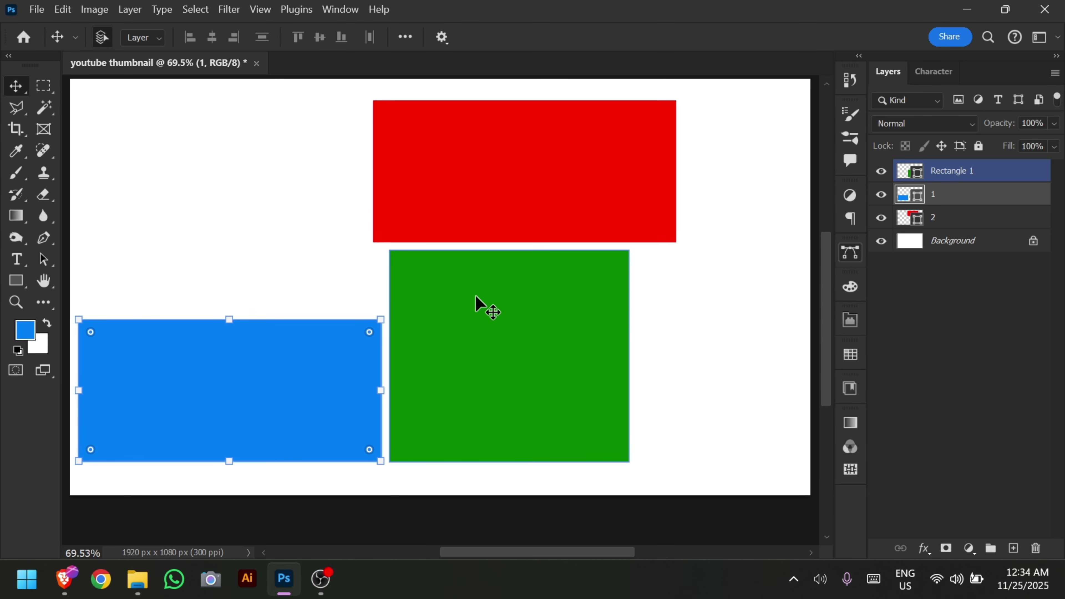
click(547, 226)
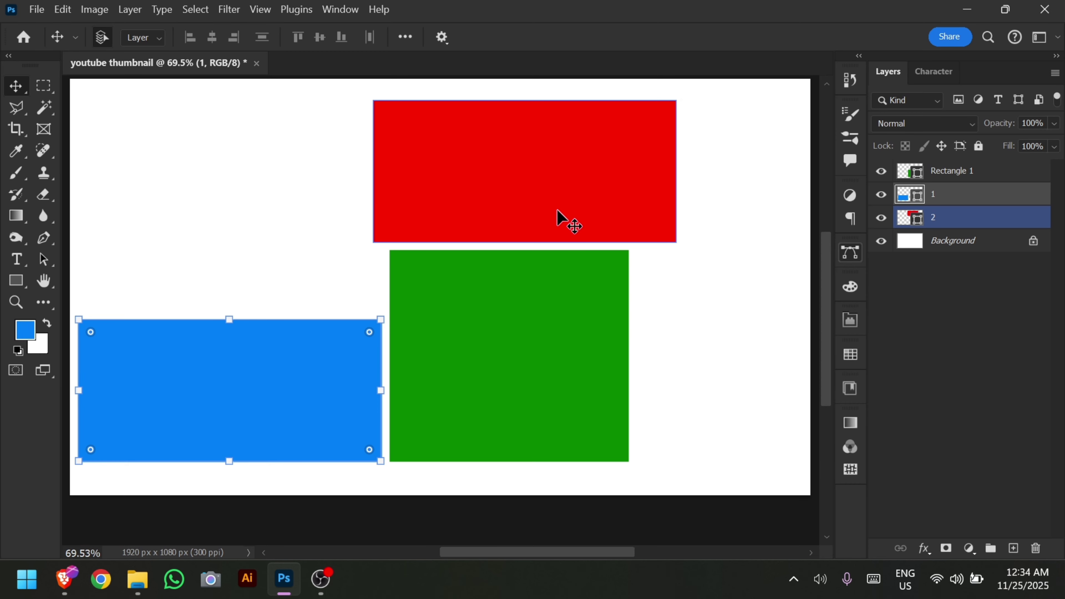
click(461, 335)
click(268, 476)
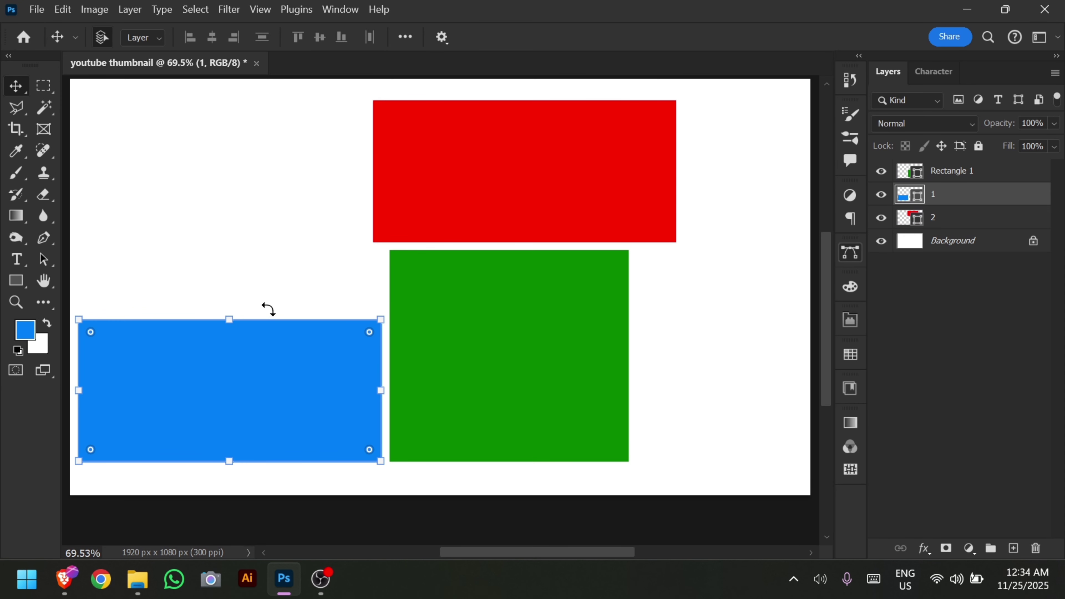
click(127, 182)
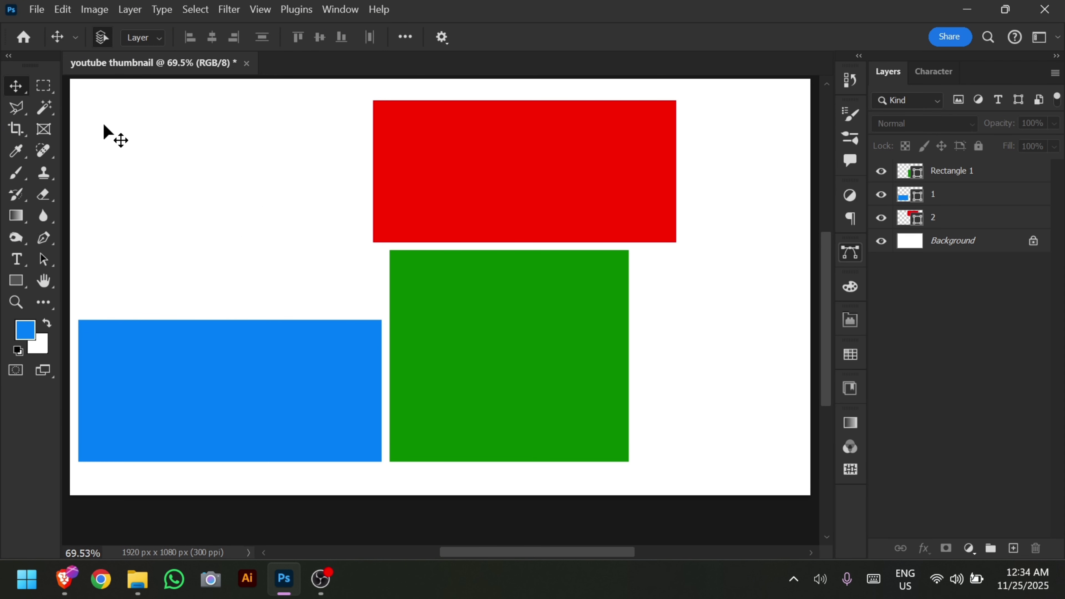
Step: Marquee-select from the empty upper-left canvas area across the rectangles, and clear the selection
drag(100, 123, 274, 261)
drag(216, 192, 453, 413)
click(742, 347)
Step: Compare layers "Rectangle 1", "1" and "2" with the rectangles they outline on the canvas
click(956, 195)
click(956, 171)
click(946, 222)
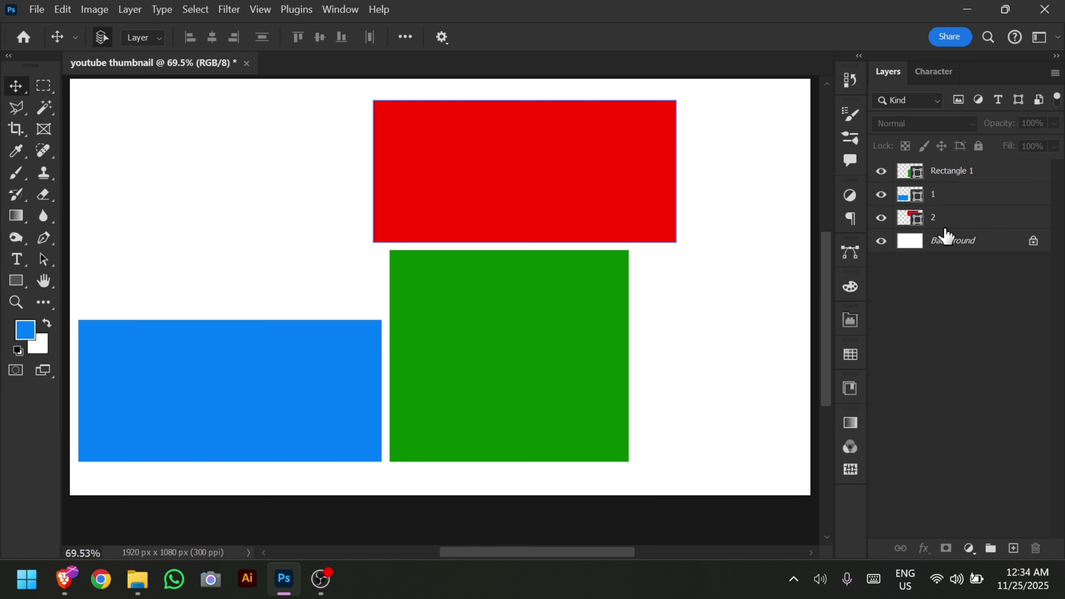
click(954, 195)
click(958, 177)
click(964, 196)
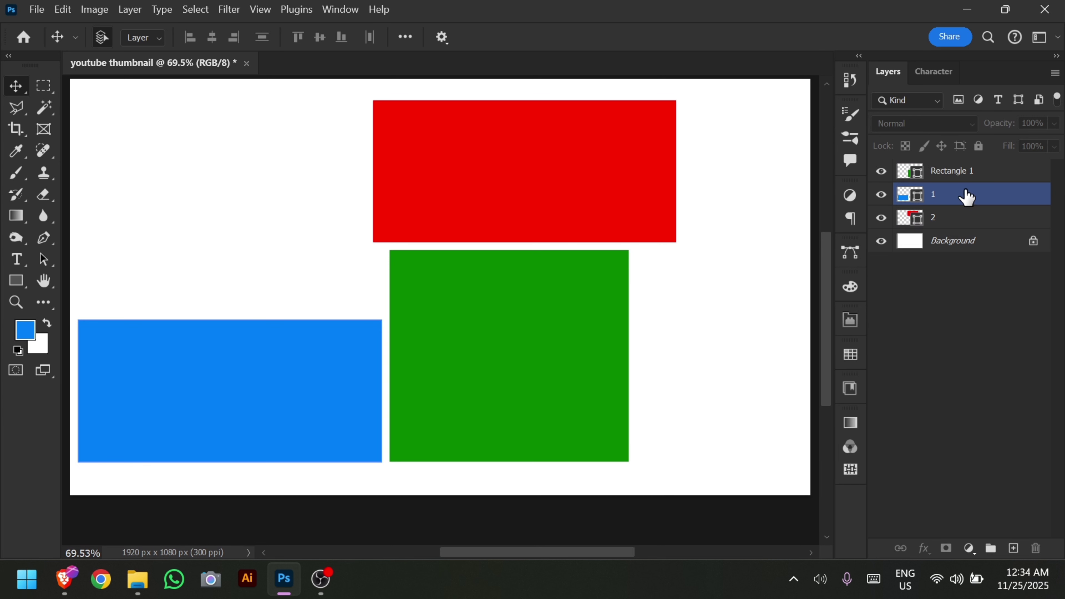
click(962, 220)
click(960, 195)
click(726, 287)
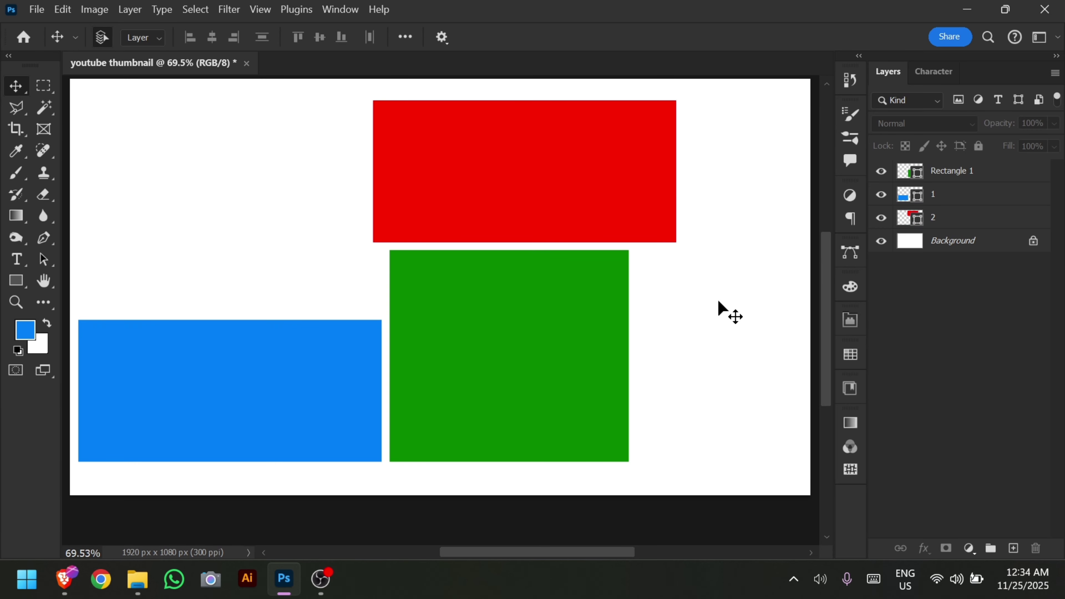